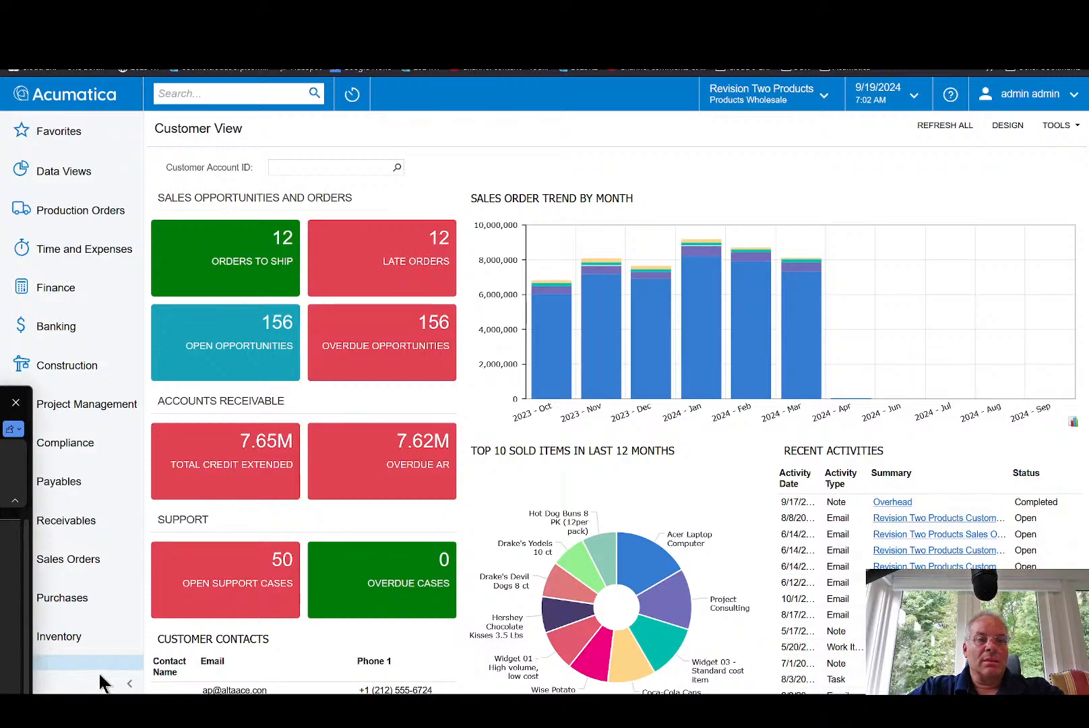
Step: Start a new sales order from the Sales Orders workspace
mouse_move(413, 294)
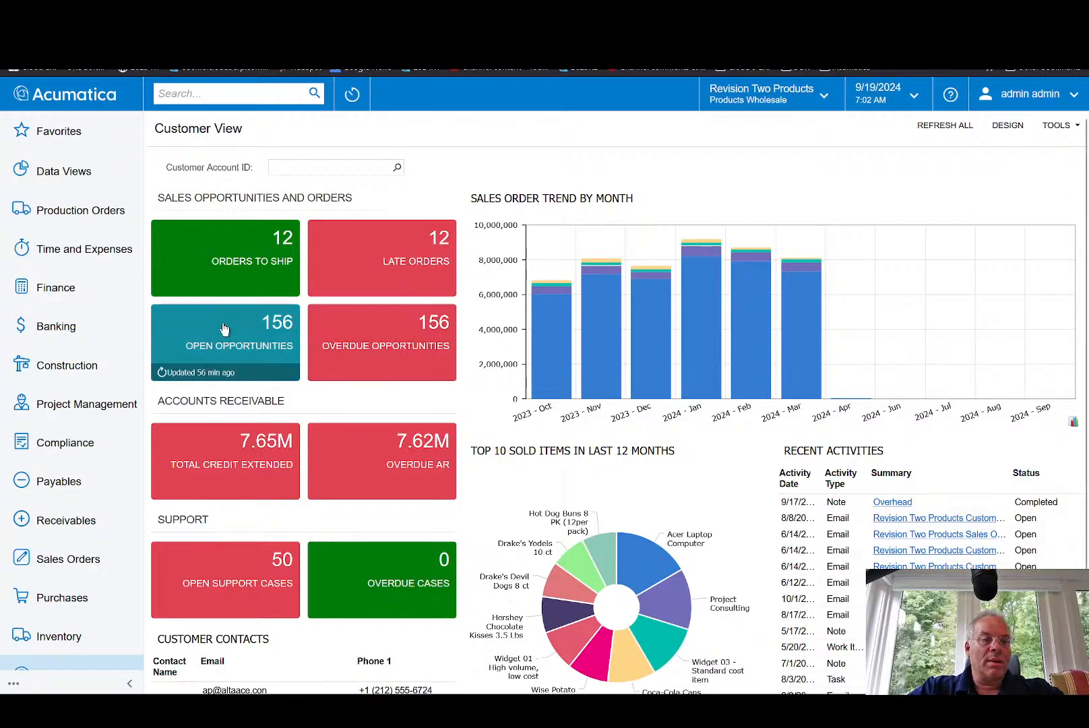
click(78, 558)
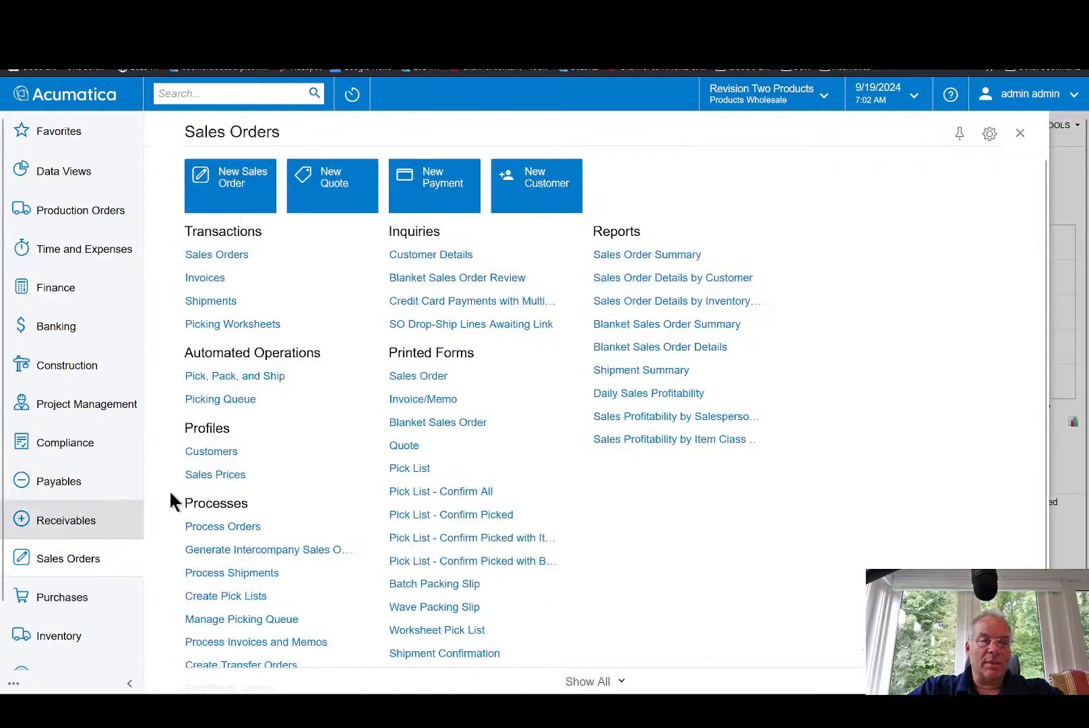
click(339, 254)
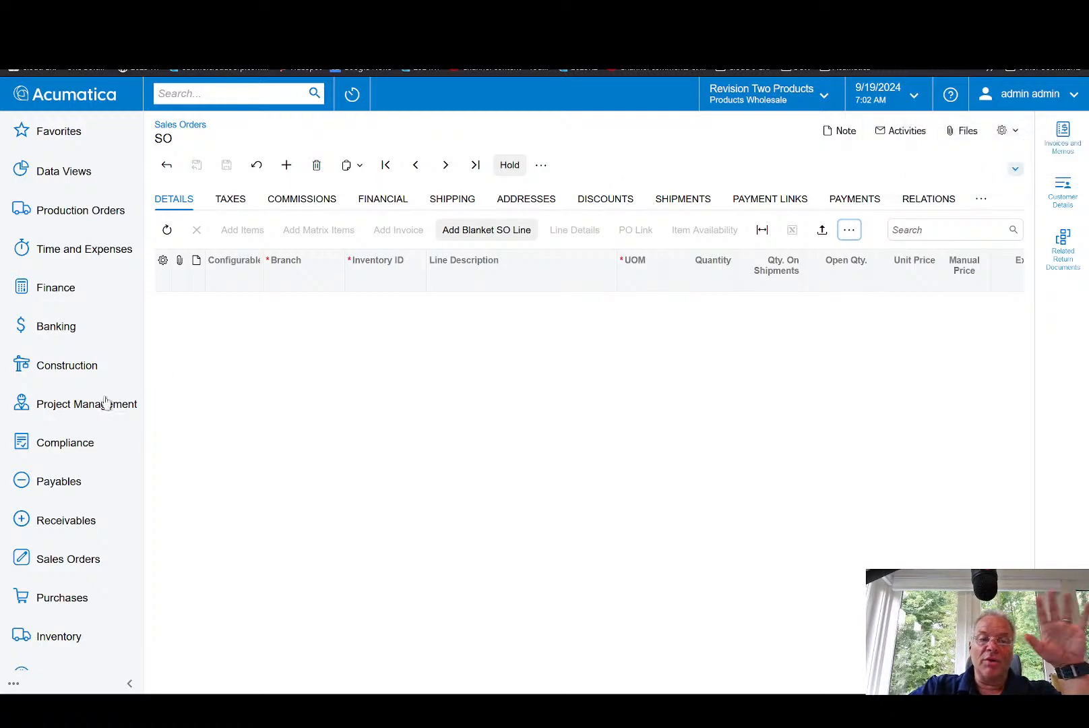
click(70, 439)
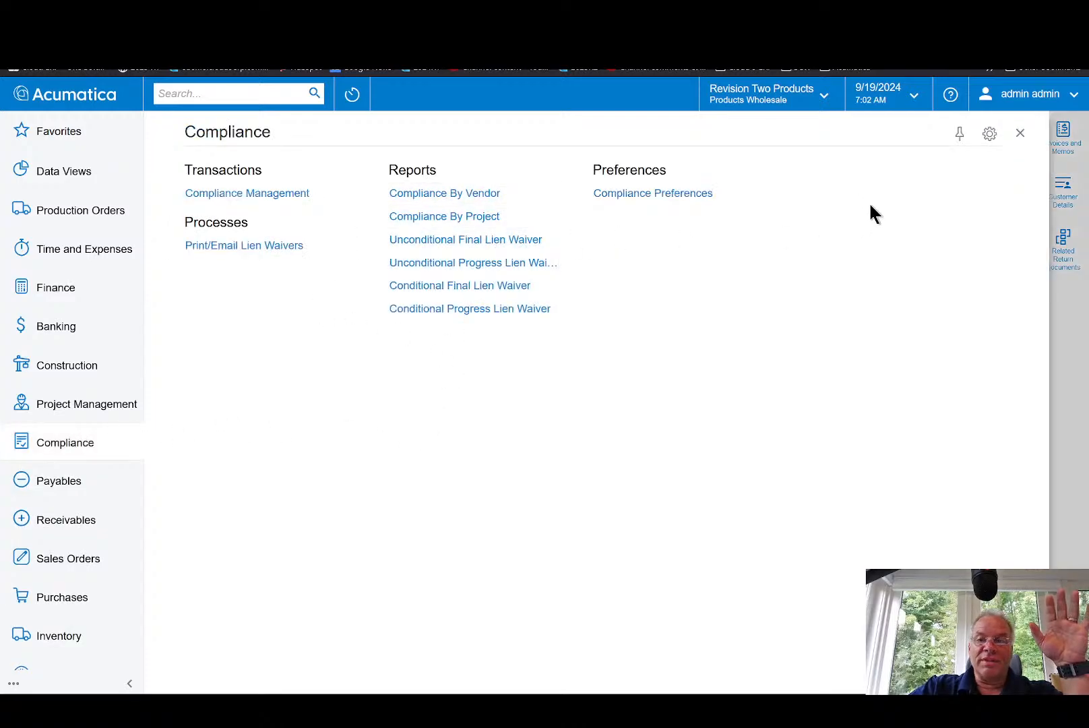
click(1019, 135)
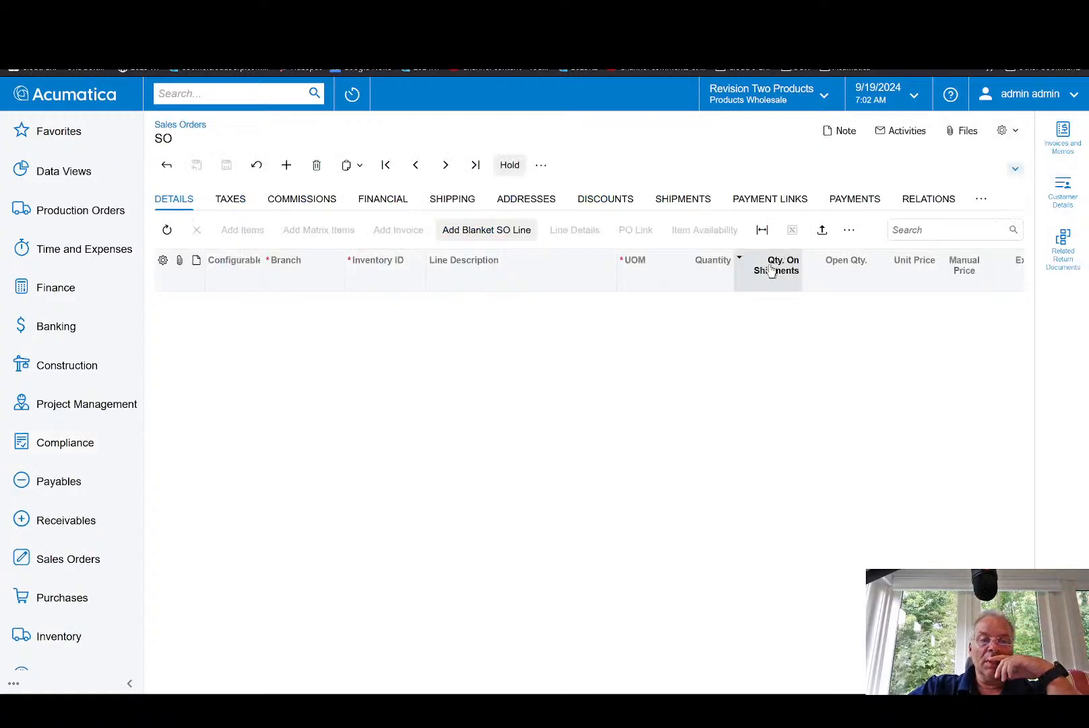
click(284, 166)
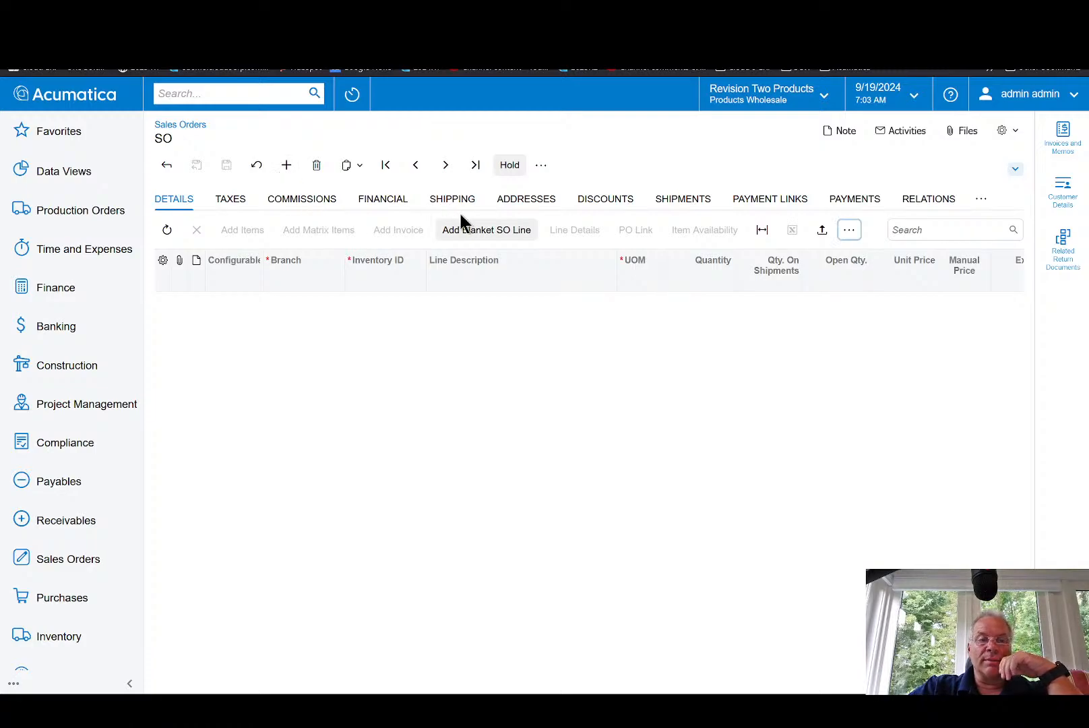
click(290, 167)
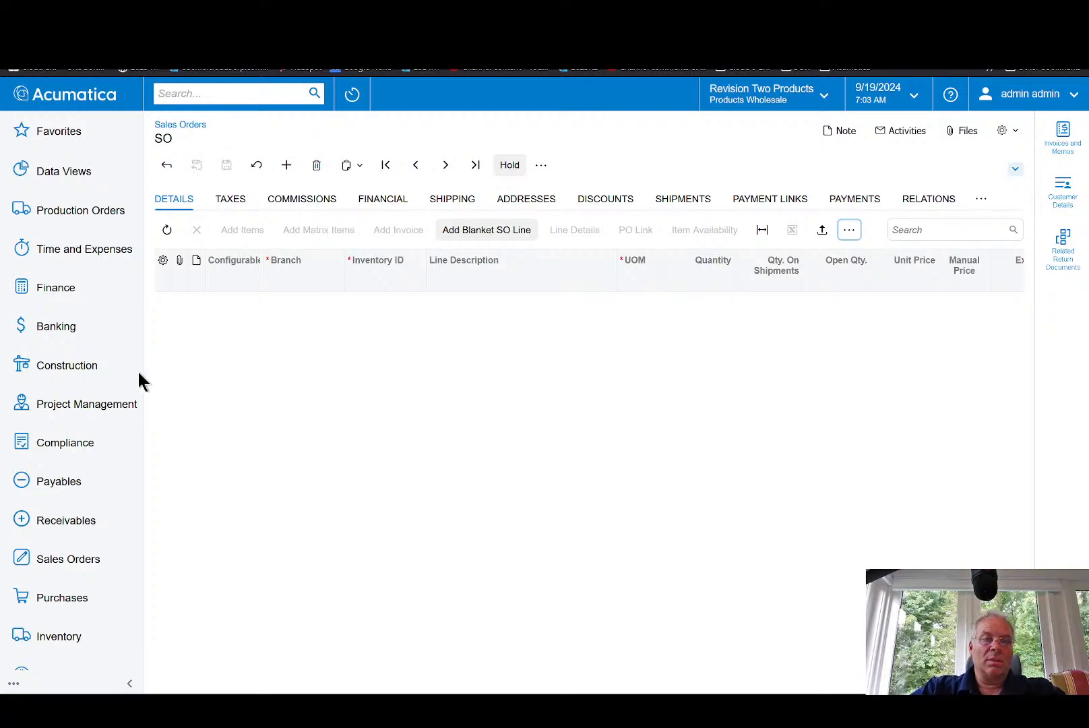
Step: Start a blank sales order again from the Sales Orders workspace and dismiss the Modern UI notice
click(82, 558)
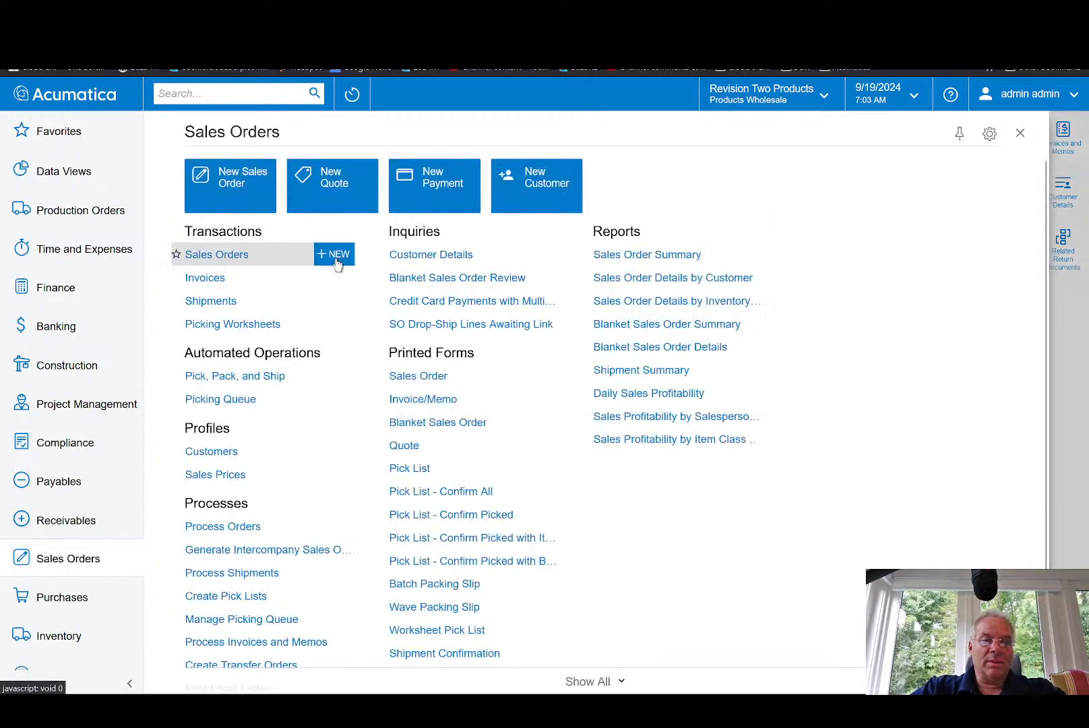
click(337, 258)
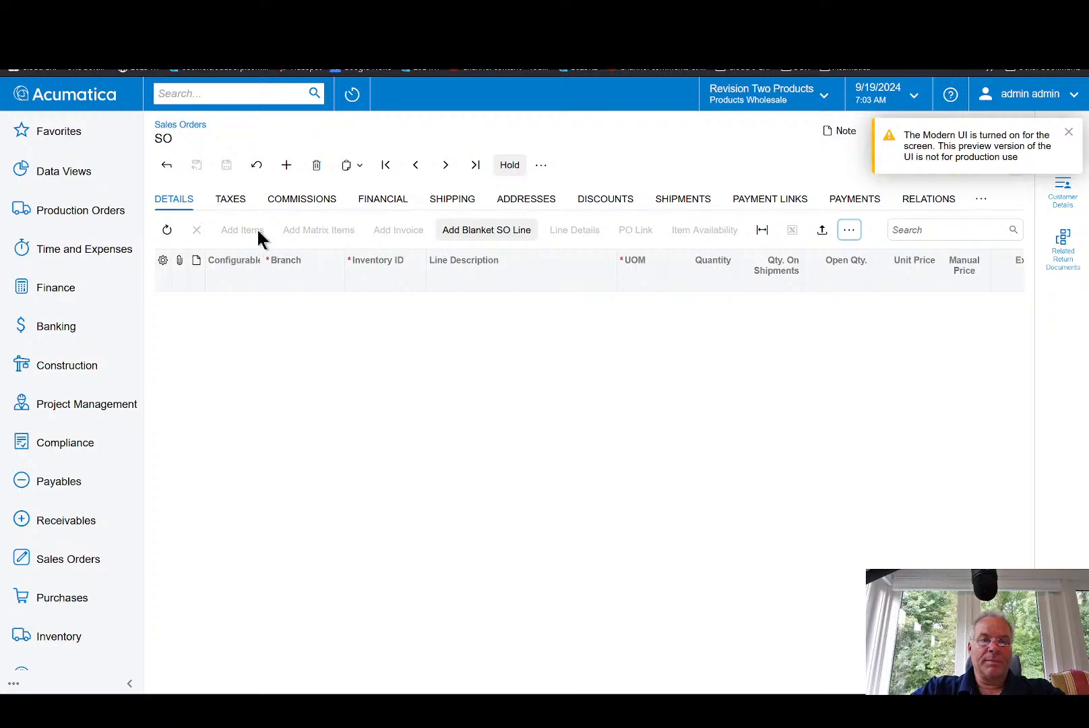
click(1067, 133)
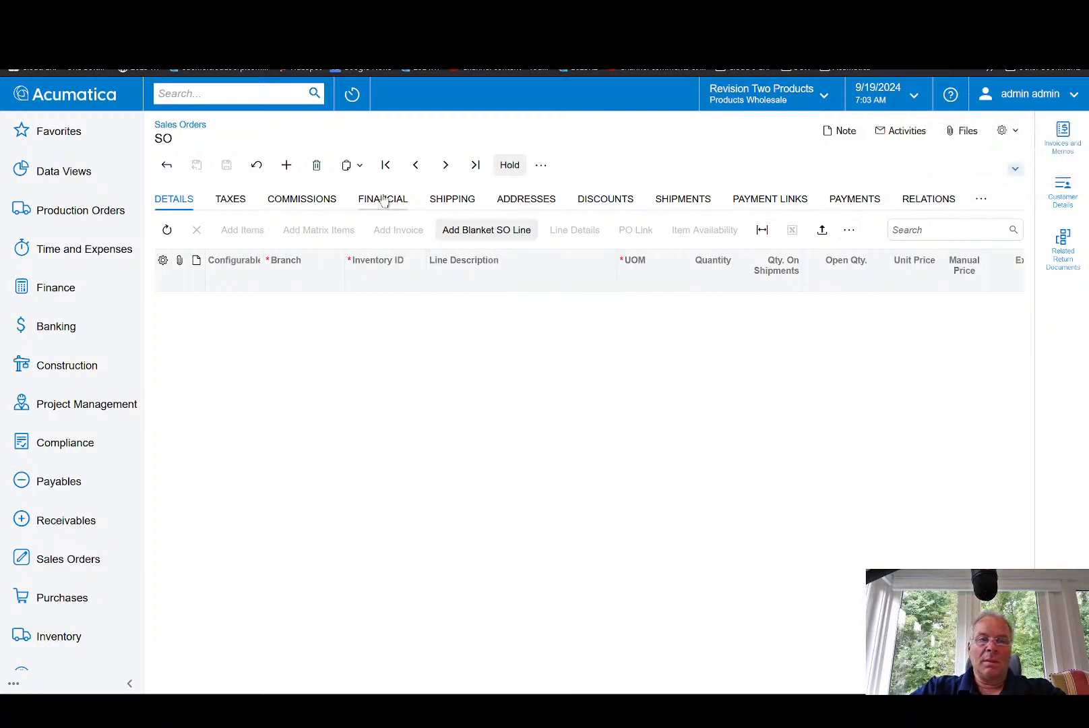
Step: Return to the sales orders list, open the first USA Bartending School order, and dismiss the Modern UI notice
click(166, 165)
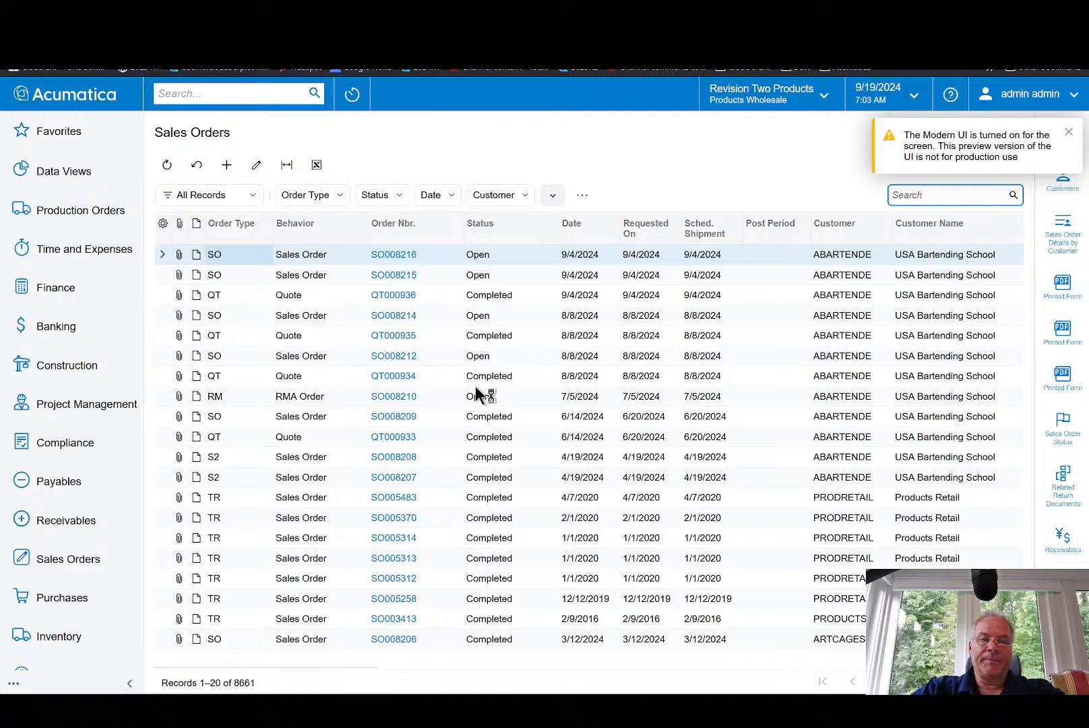
click(399, 254)
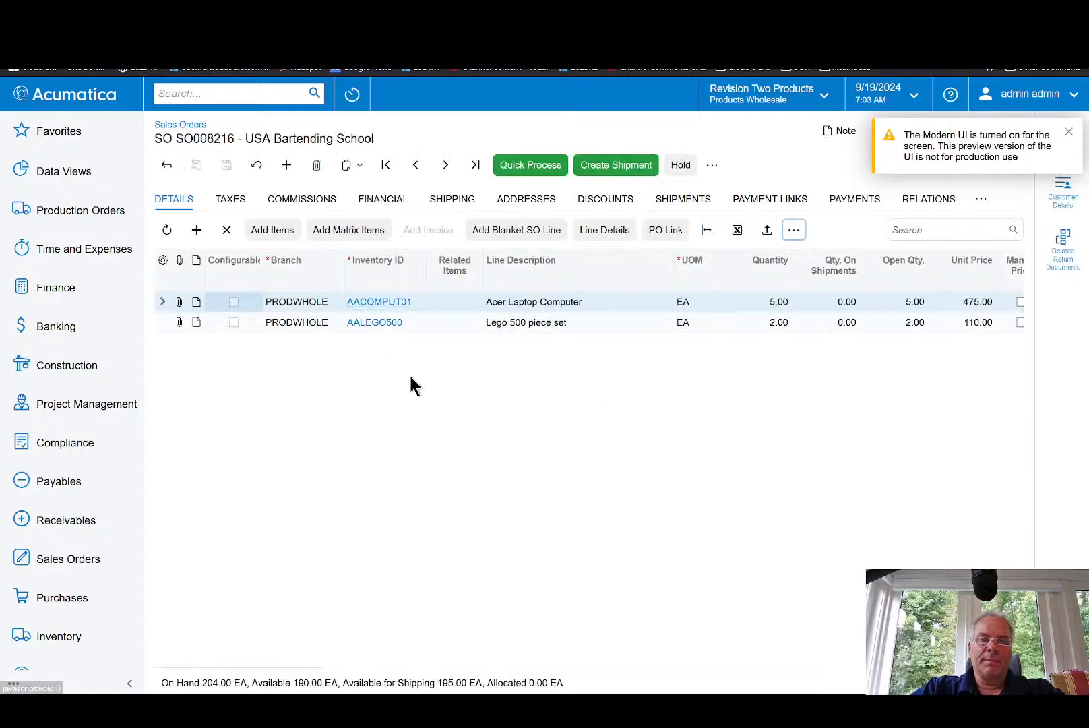
click(1071, 133)
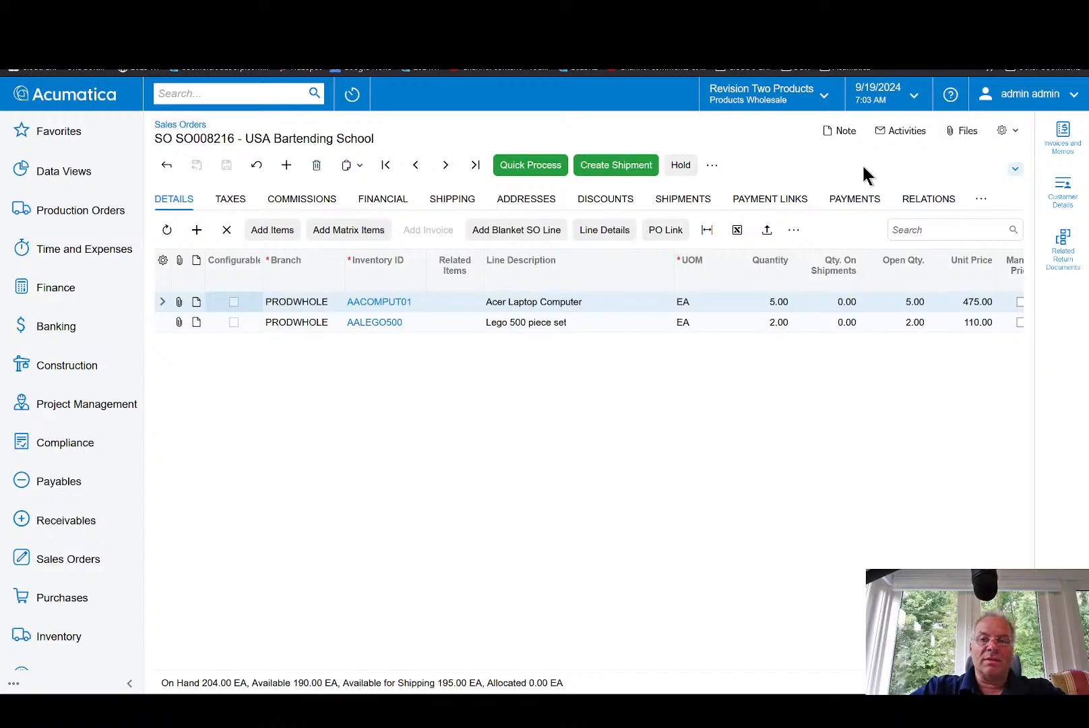
Step: Compare the USA Bartending School order with its summary area expanded and collapsed, leaving the summary expanded
click(1013, 170)
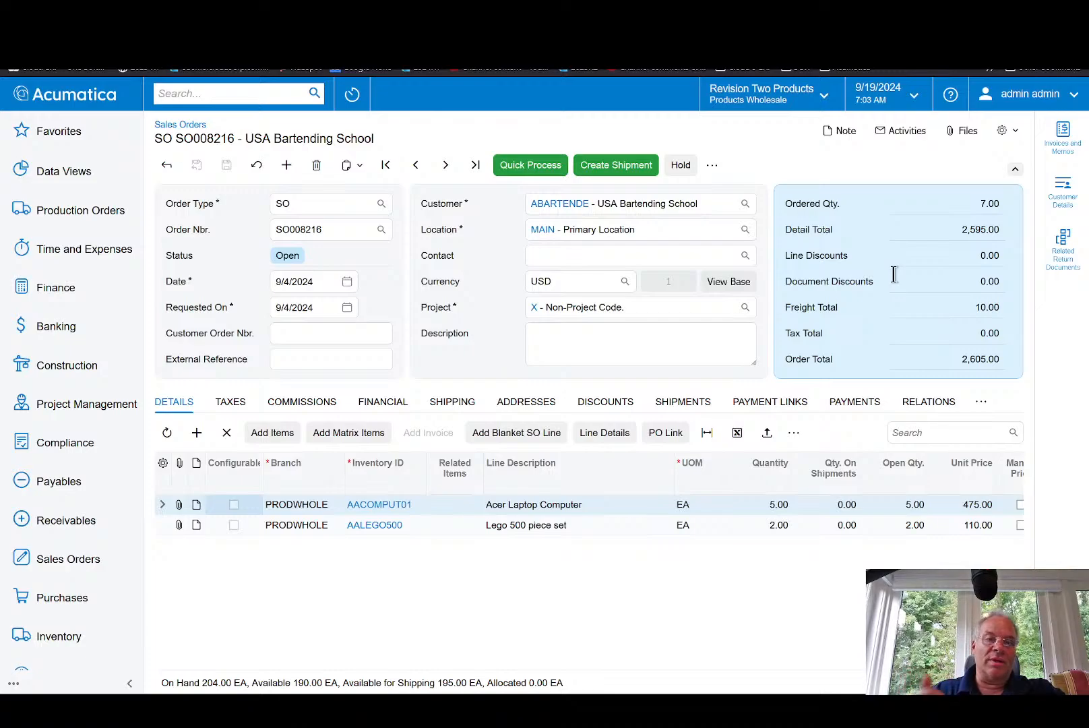
click(1014, 173)
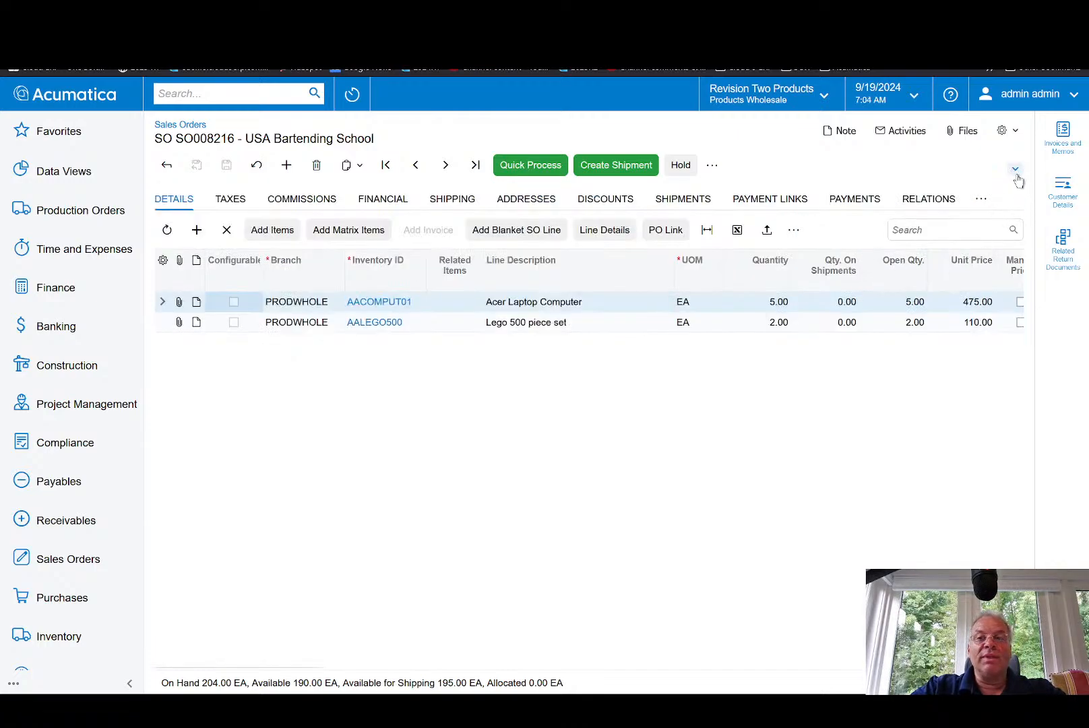
click(1015, 170)
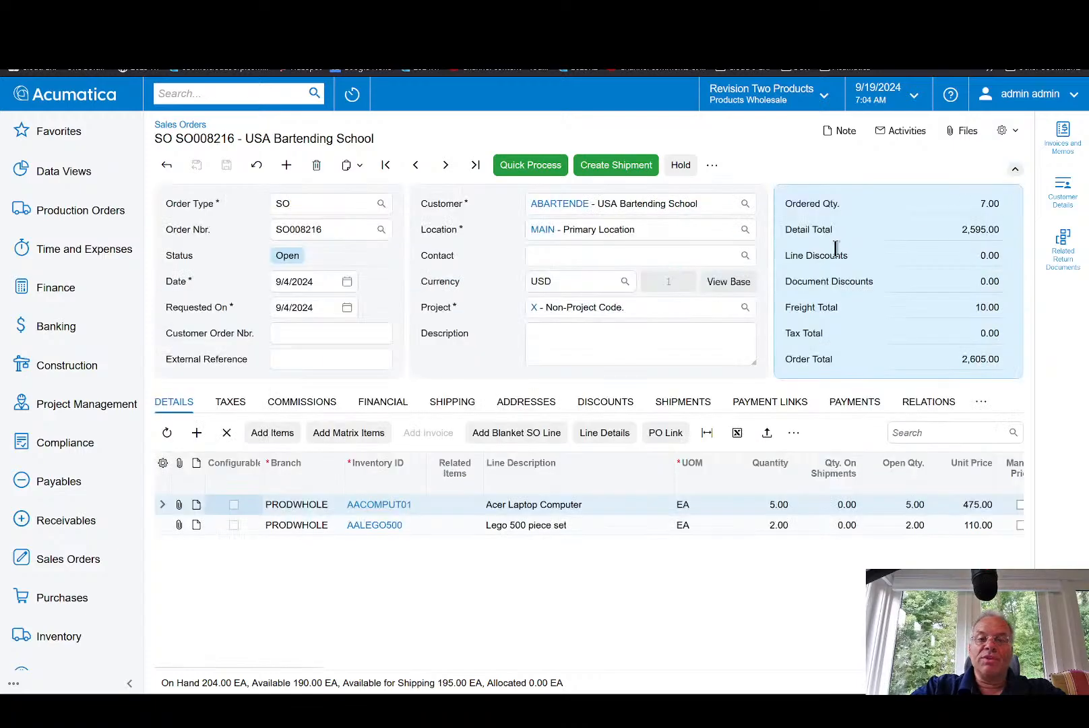
click(1016, 171)
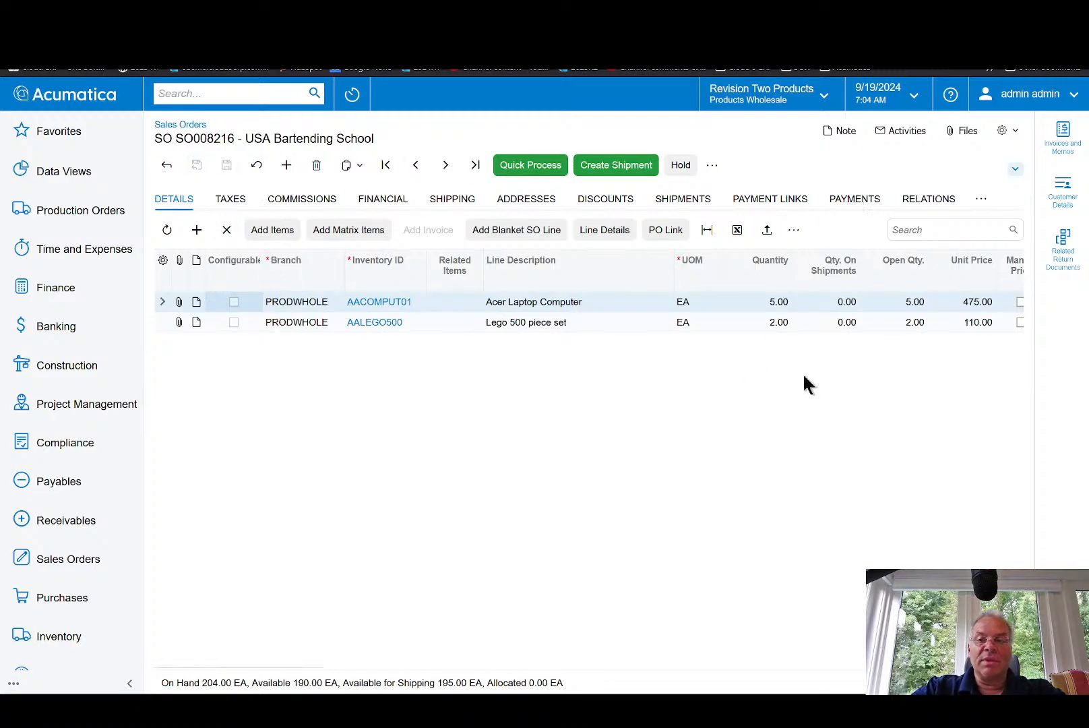
click(1015, 169)
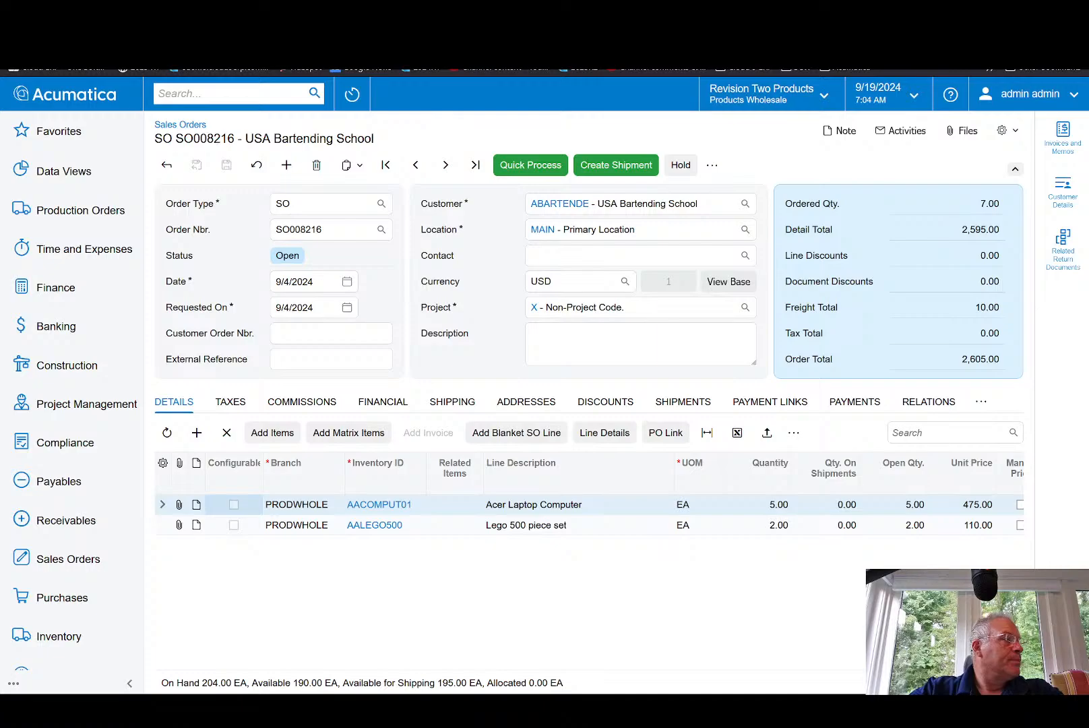
Step: Switch to the phone-sized Edge window and examine the Alta Ace sales order's condensed summary and commissions
key(alt+Tab)
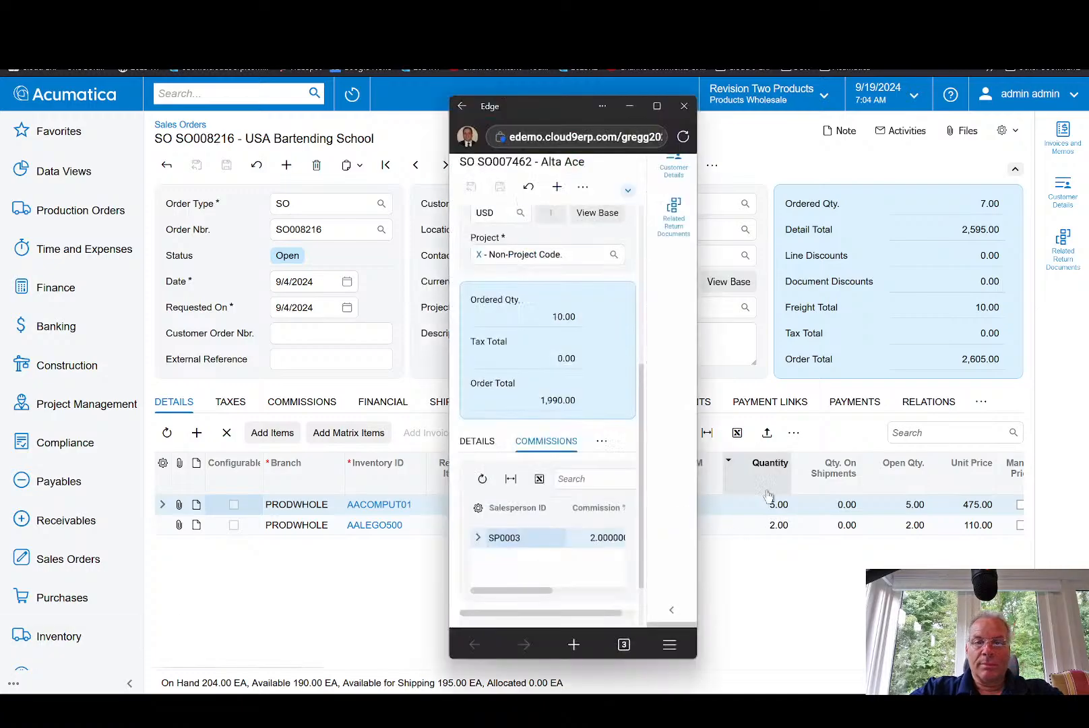
drag(642, 350, 655, 186)
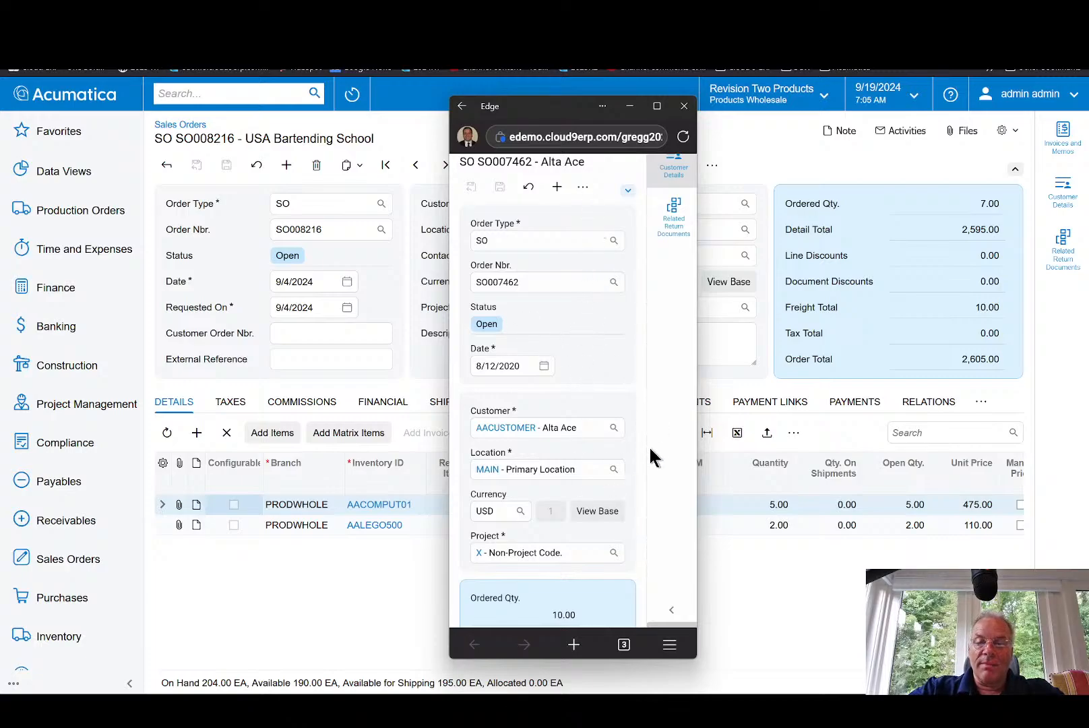
scroll(647, 446, down, 5)
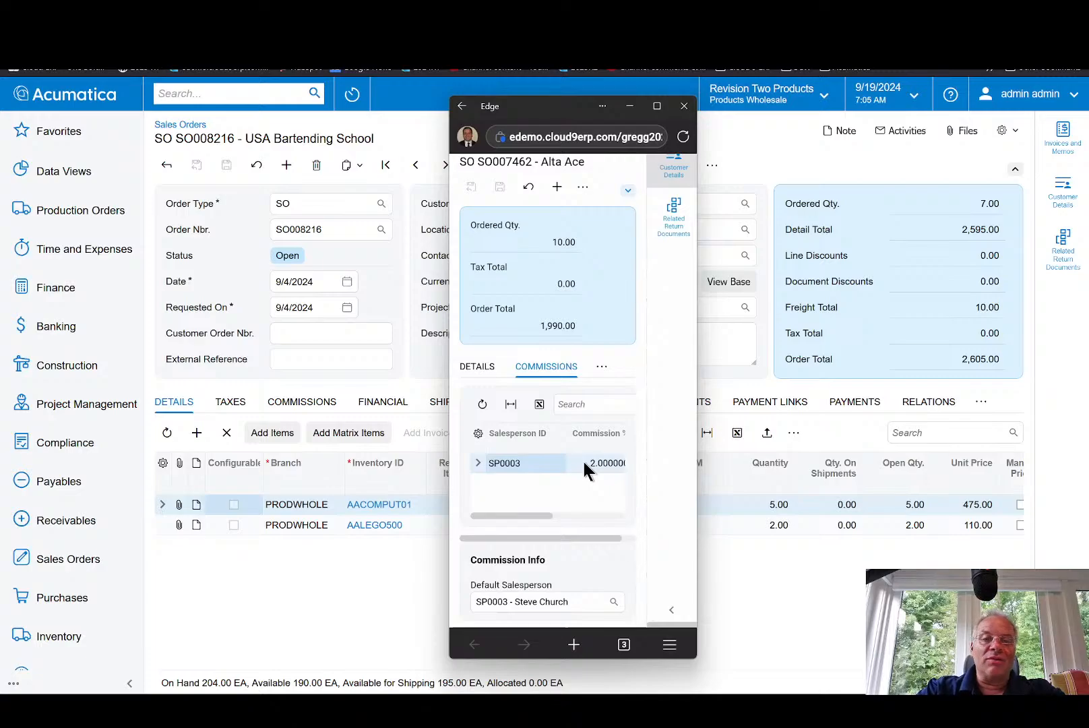
scroll(604, 398, up, 4)
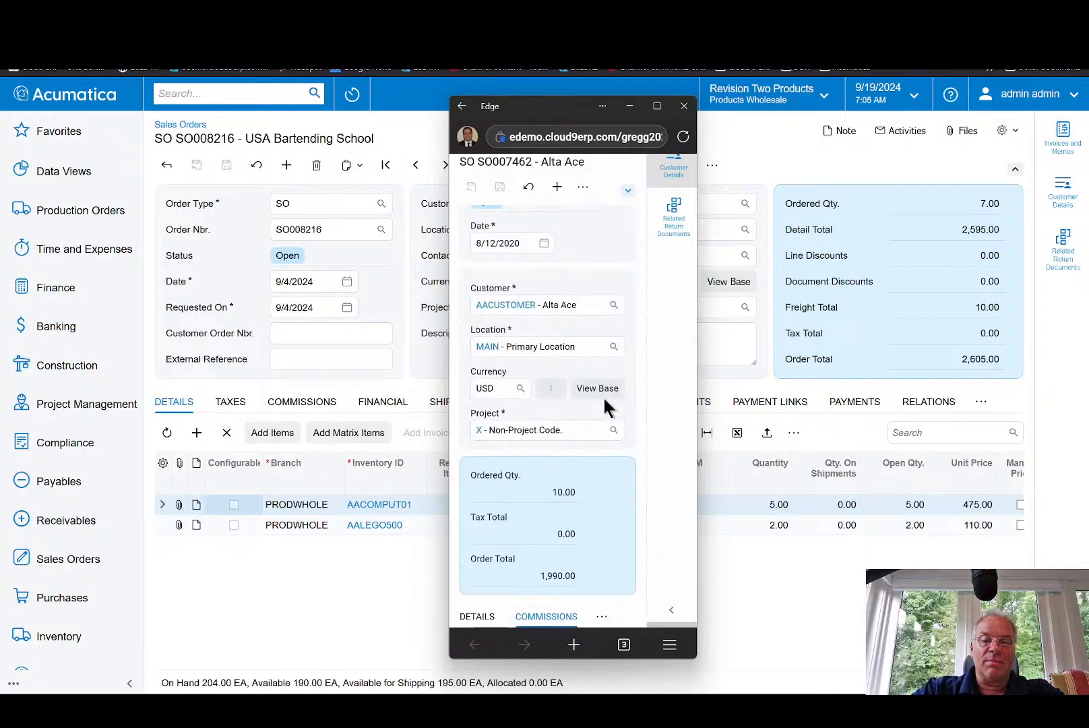
scroll(603, 399, down, 4)
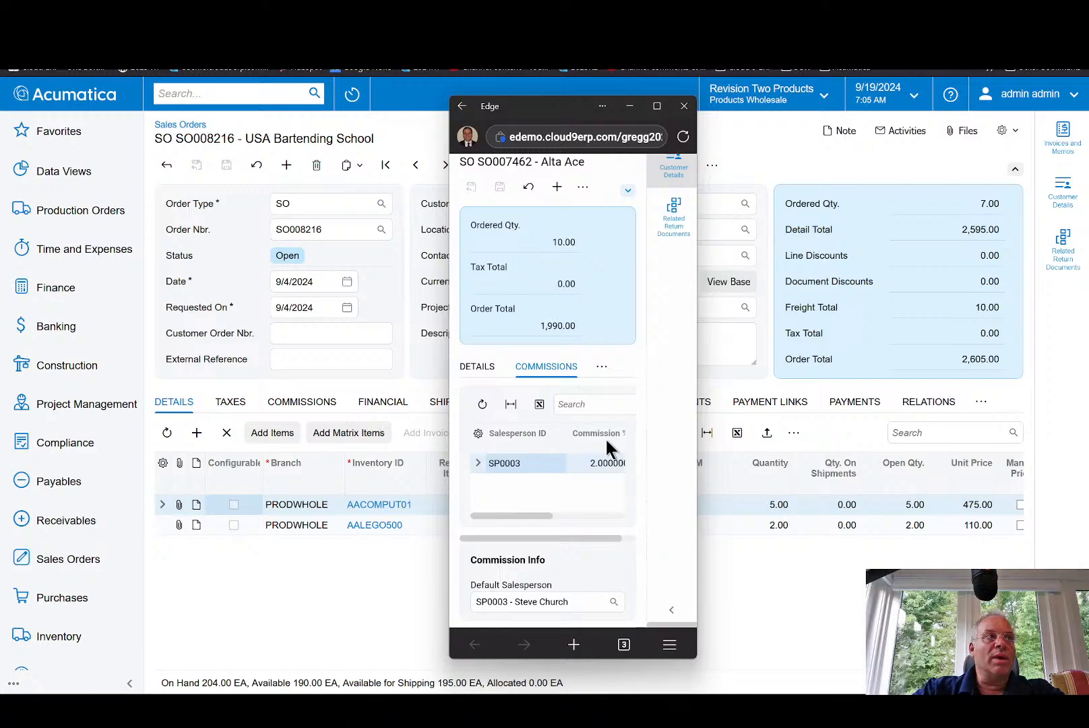
scroll(605, 437, up, 8)
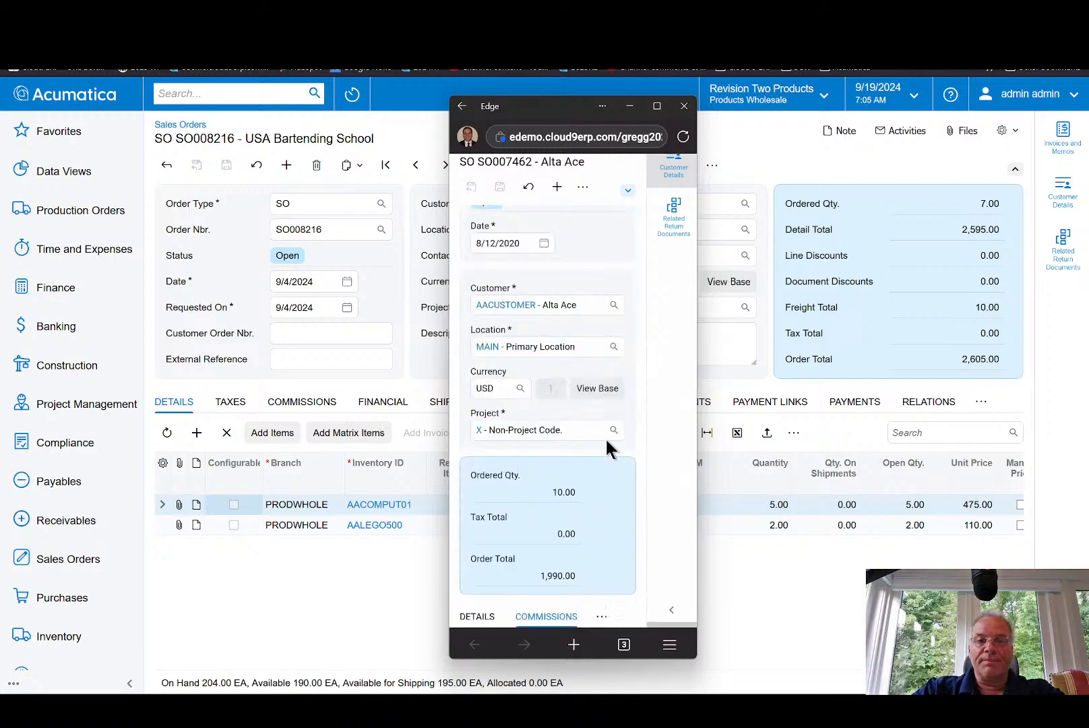
Step: Expand the Alta Ace order's summary area in the phone layout and examine its full fields and totals
click(628, 191)
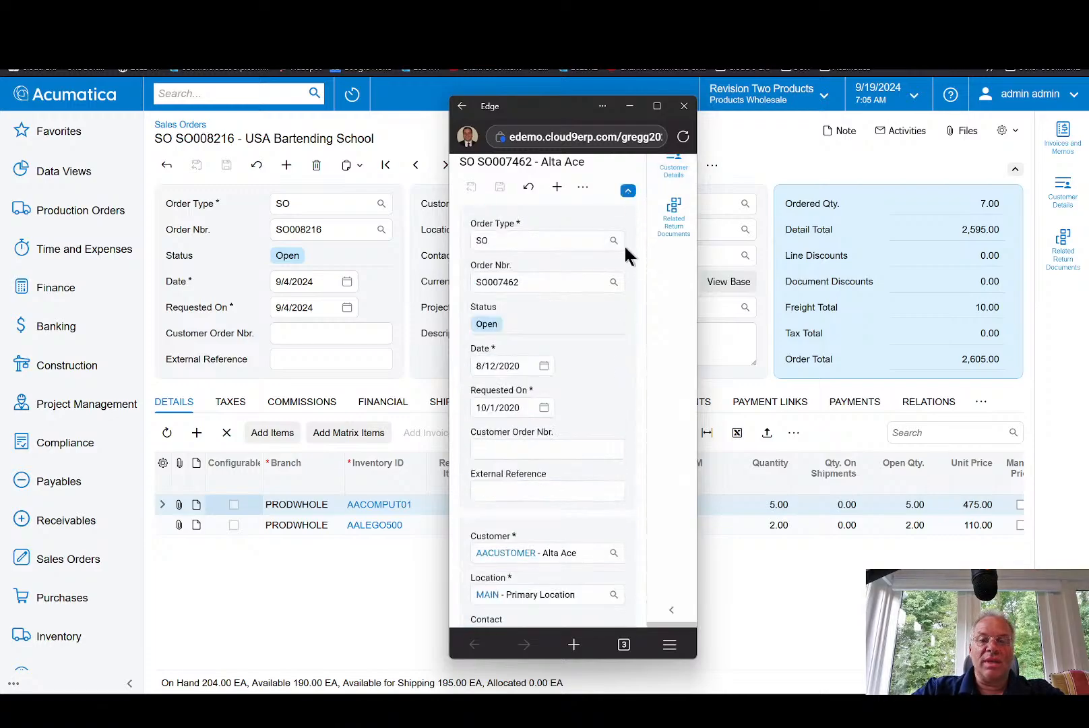
scroll(624, 337, down, 4)
scroll(621, 339, up, 4)
scroll(619, 334, down, 8)
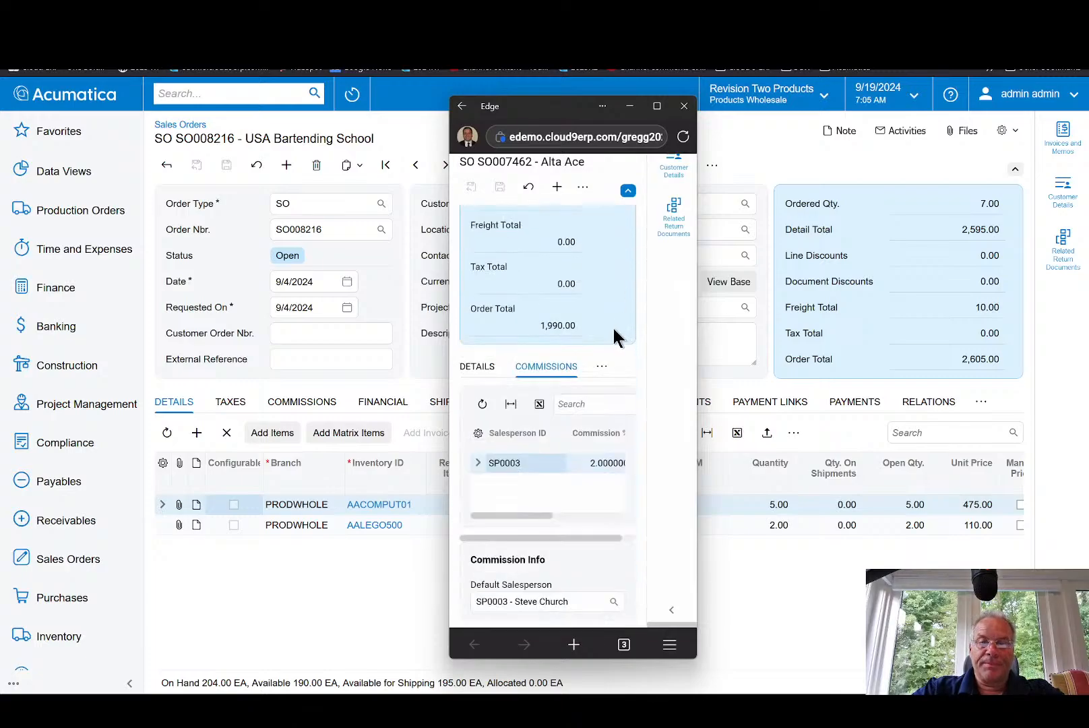
Step: Reload the Alta Ace order in the phone layout, collapse its summary area, and examine the condensed fields and line details
click(683, 136)
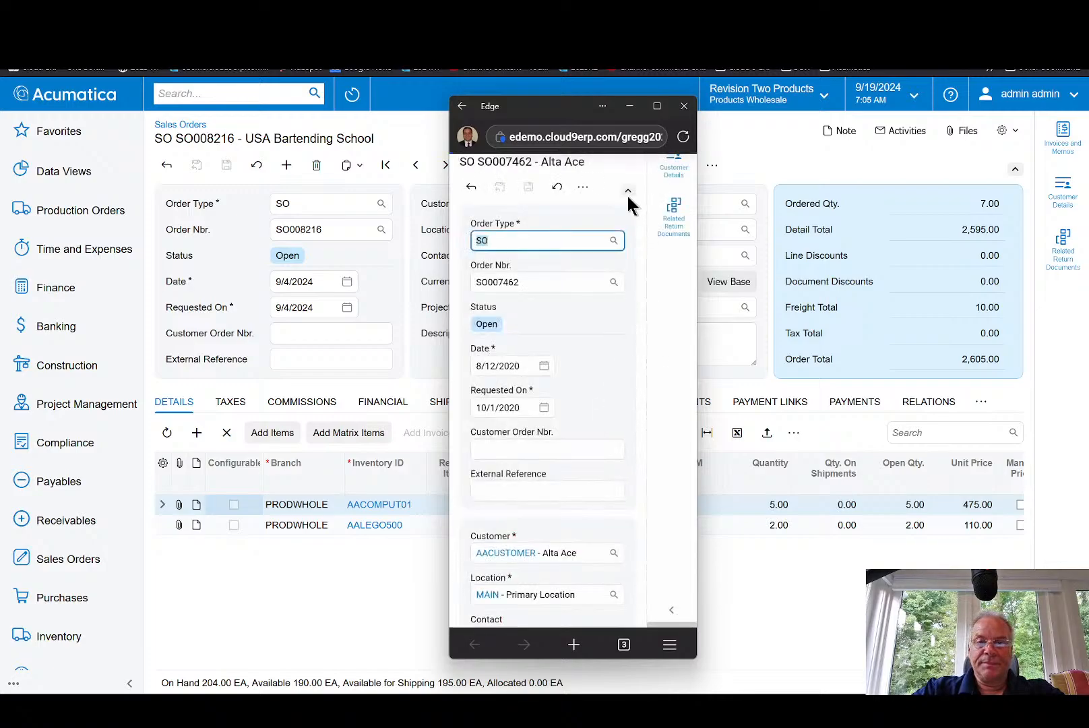
click(627, 191)
scroll(639, 469, down, 2)
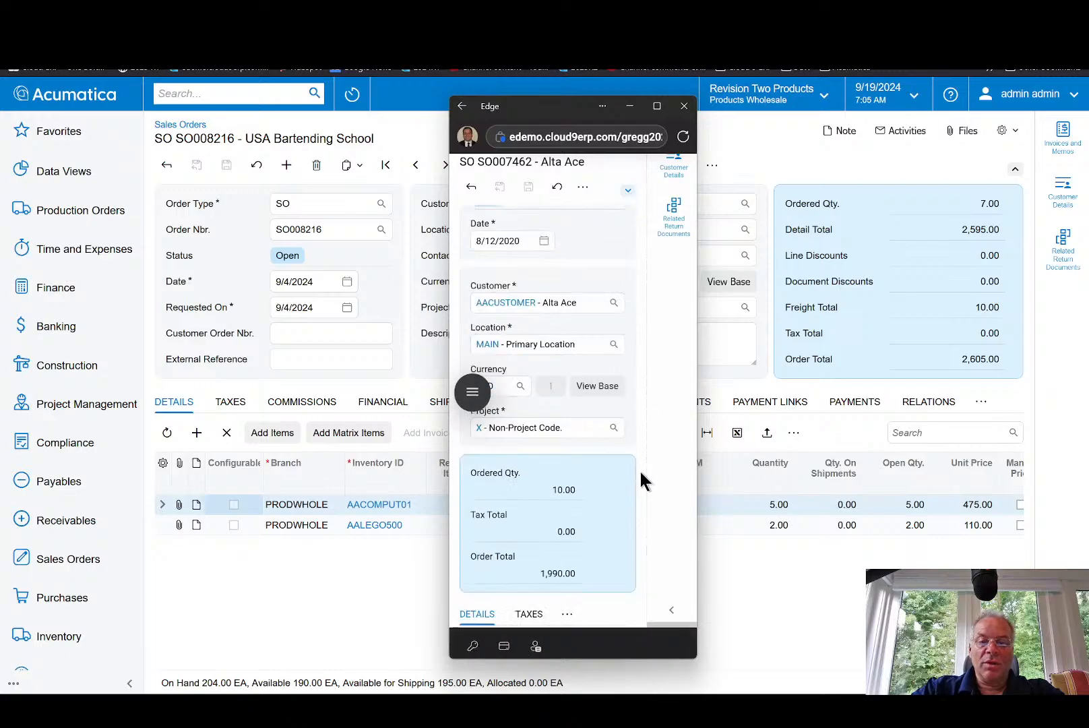
scroll(640, 469, down, 3)
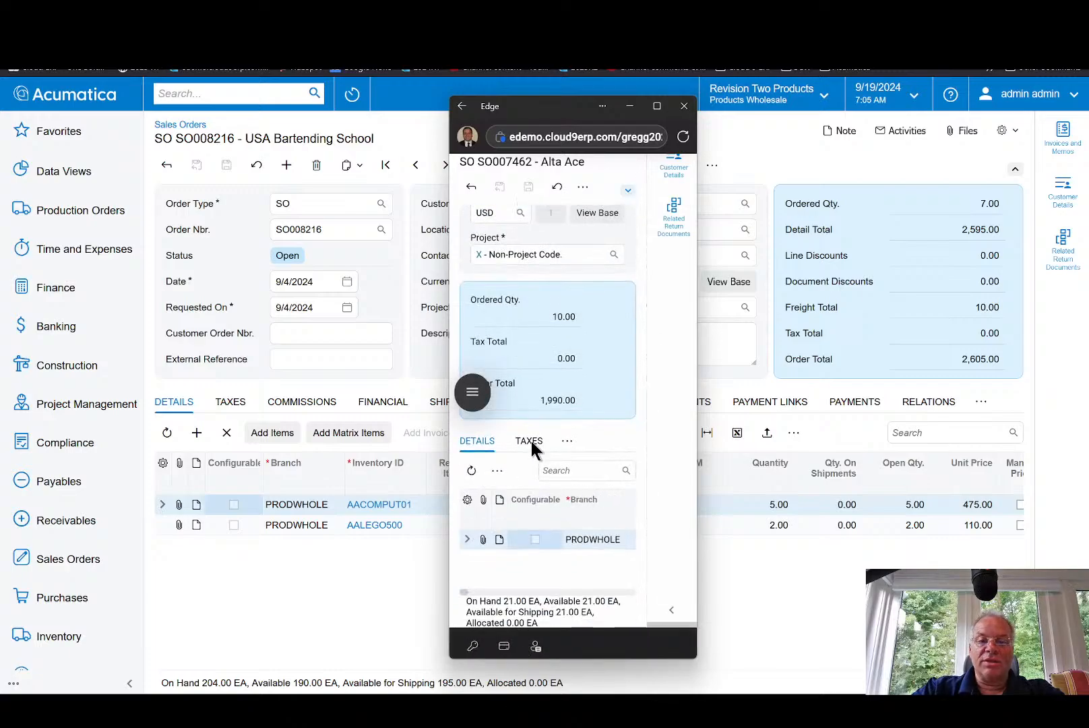
scroll(619, 443, up, 3)
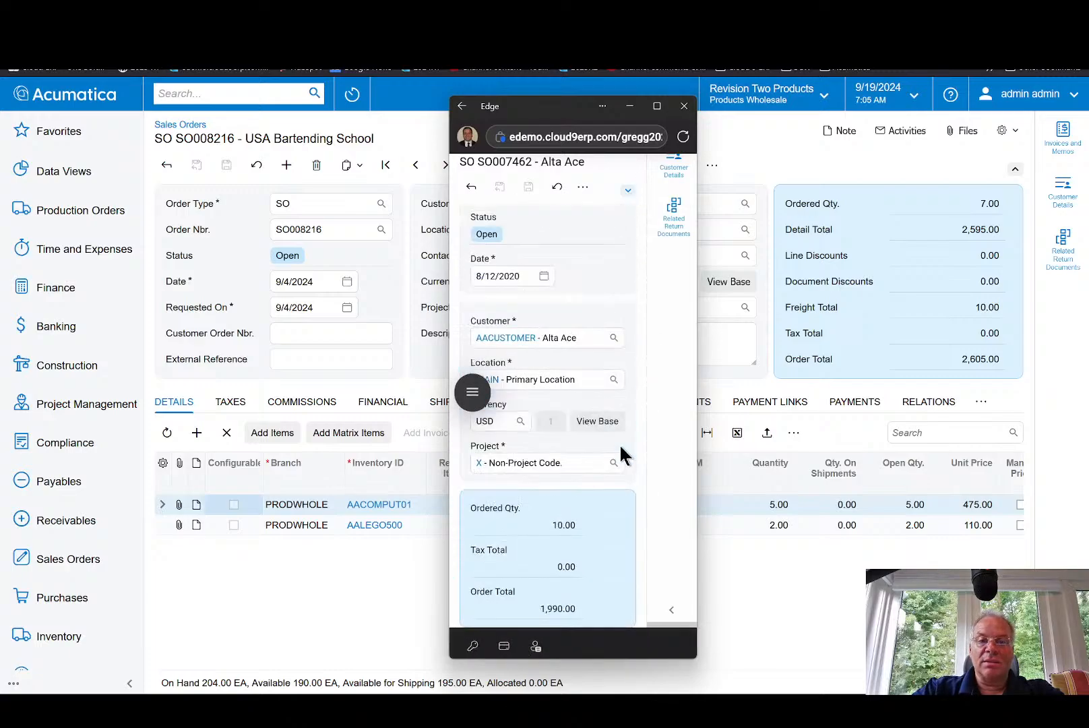
Step: Expand the reloaded order's summary area and examine its customer fields, description, totals and line details in the phone layout
click(628, 190)
scroll(621, 413, up, 1)
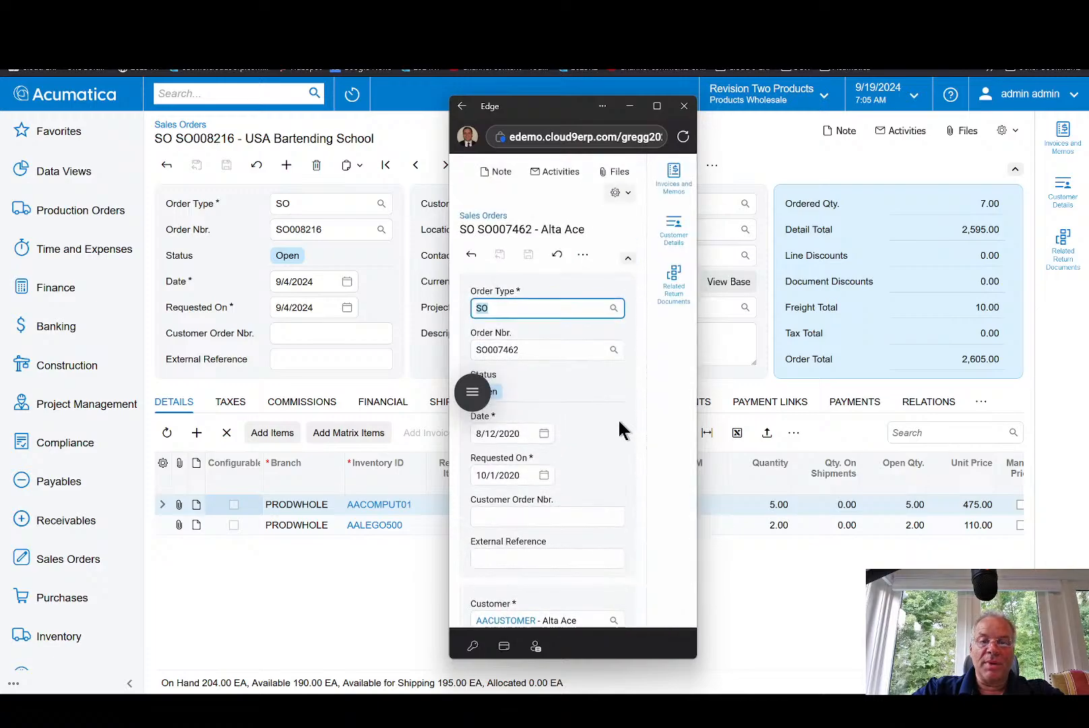
scroll(619, 423, down, 3)
scroll(620, 428, down, 3)
scroll(620, 432, down, 1)
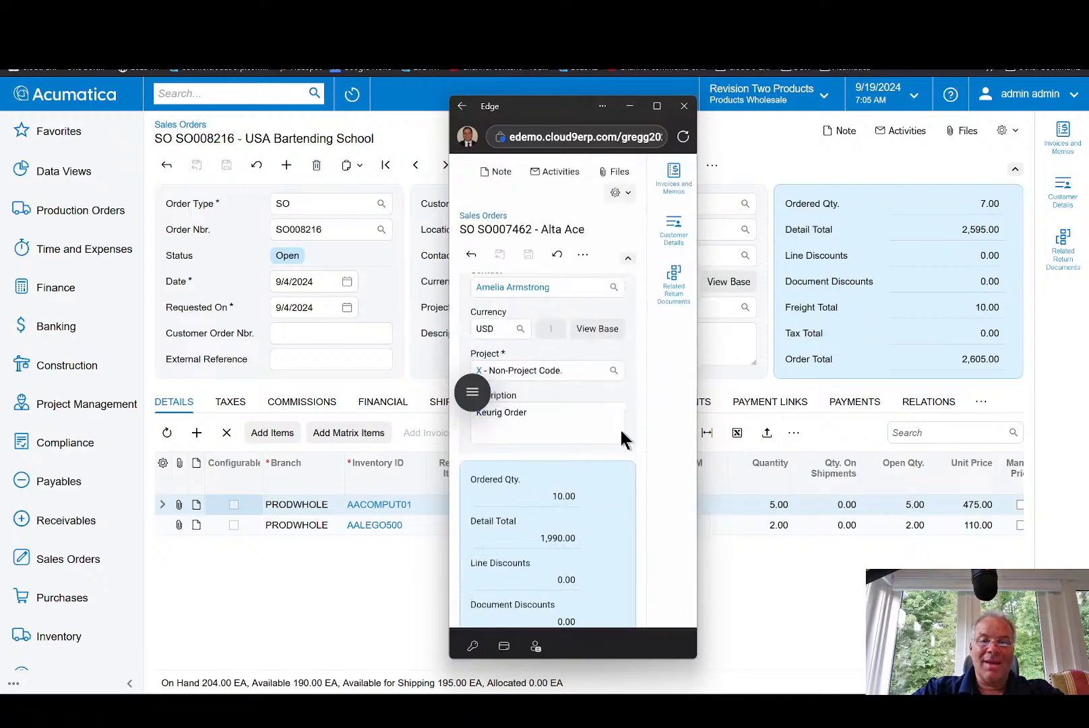
scroll(613, 378, up, 2)
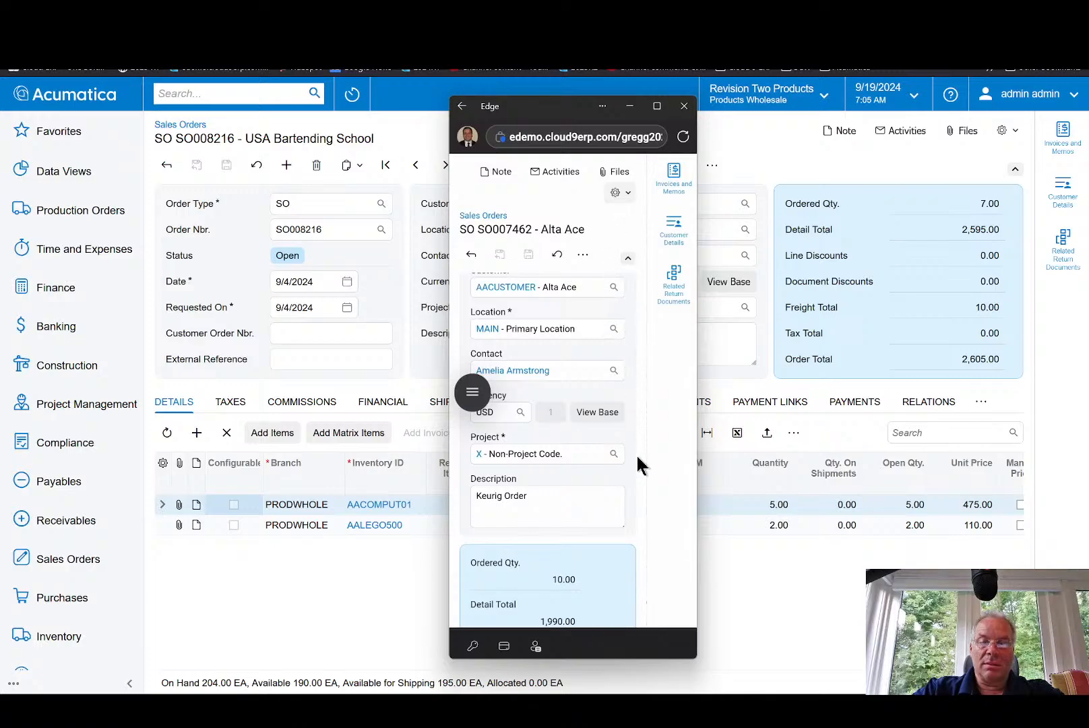
scroll(637, 465, down, 6)
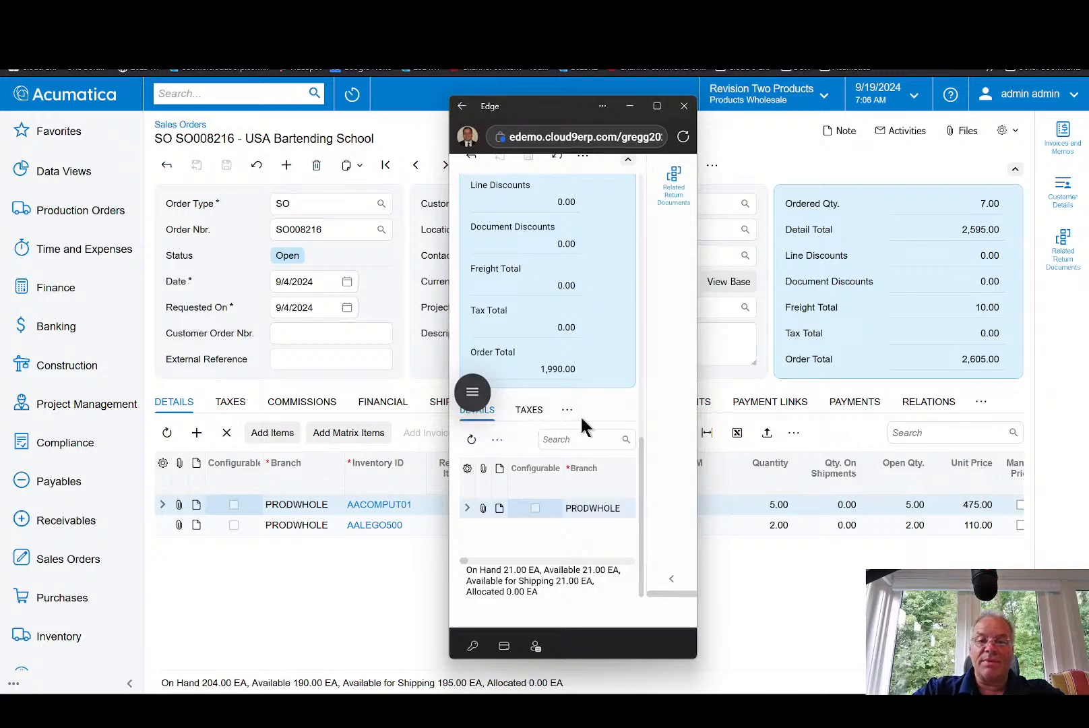
scroll(580, 416, up, 3)
scroll(577, 425, down, 3)
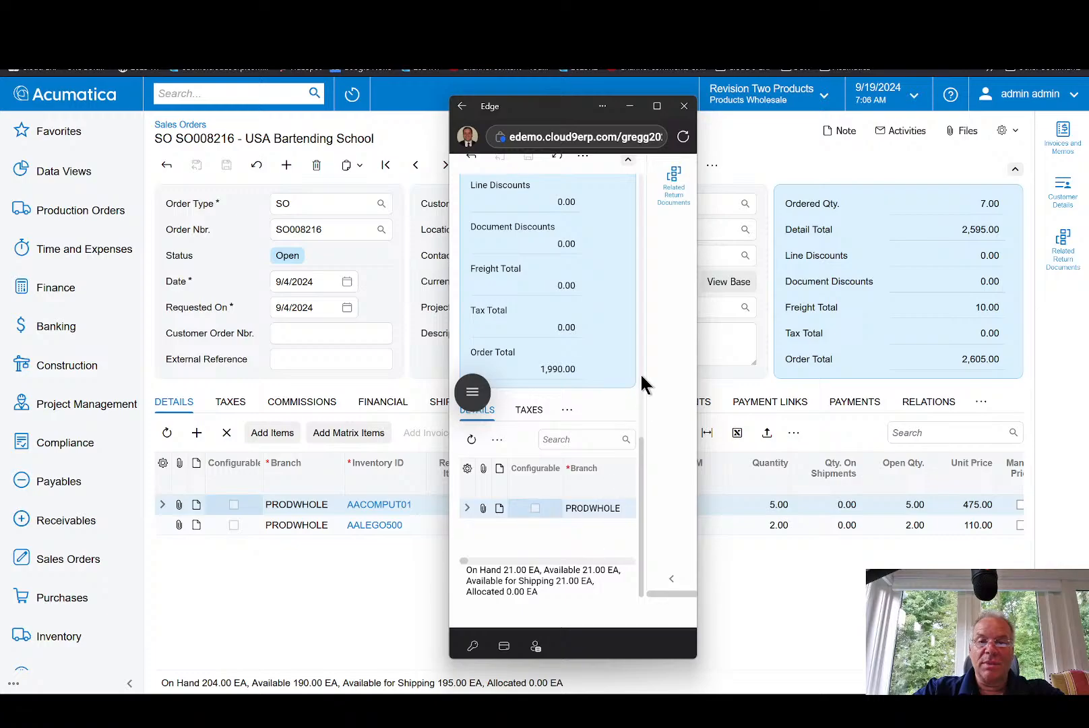
Step: Close the phone-sized window and examine the USA Bartending School order's Taxes, Commissions, Financial, Shipping, Addresses and Discounts sections before returning to Details
scroll(636, 377, up, 10)
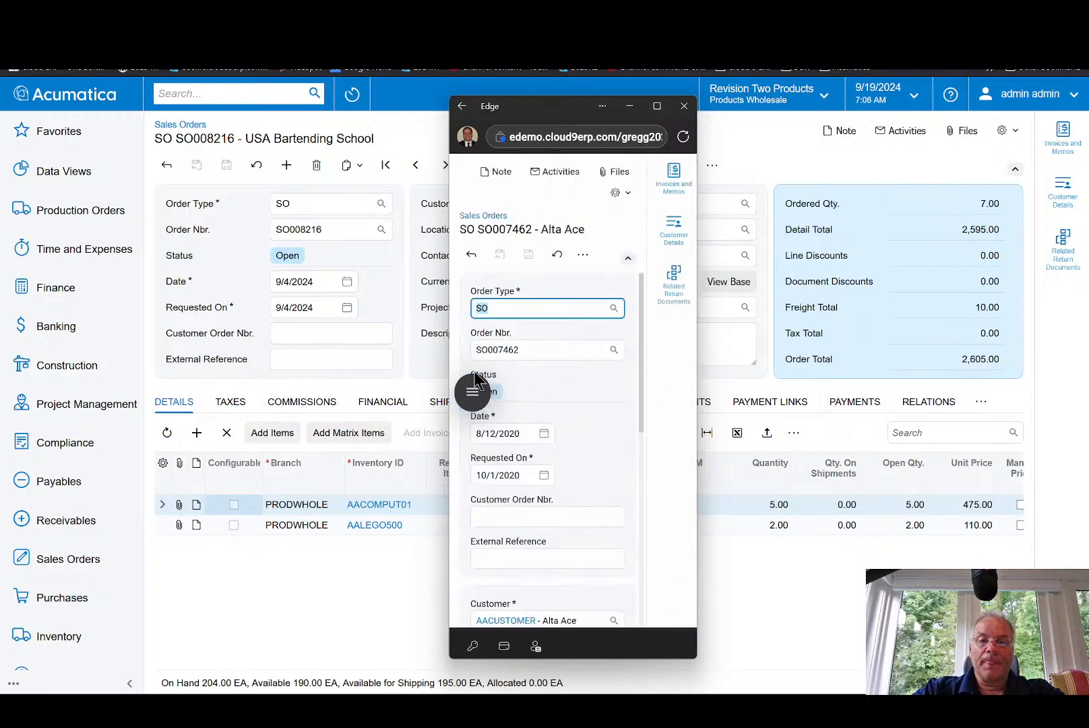
click(684, 106)
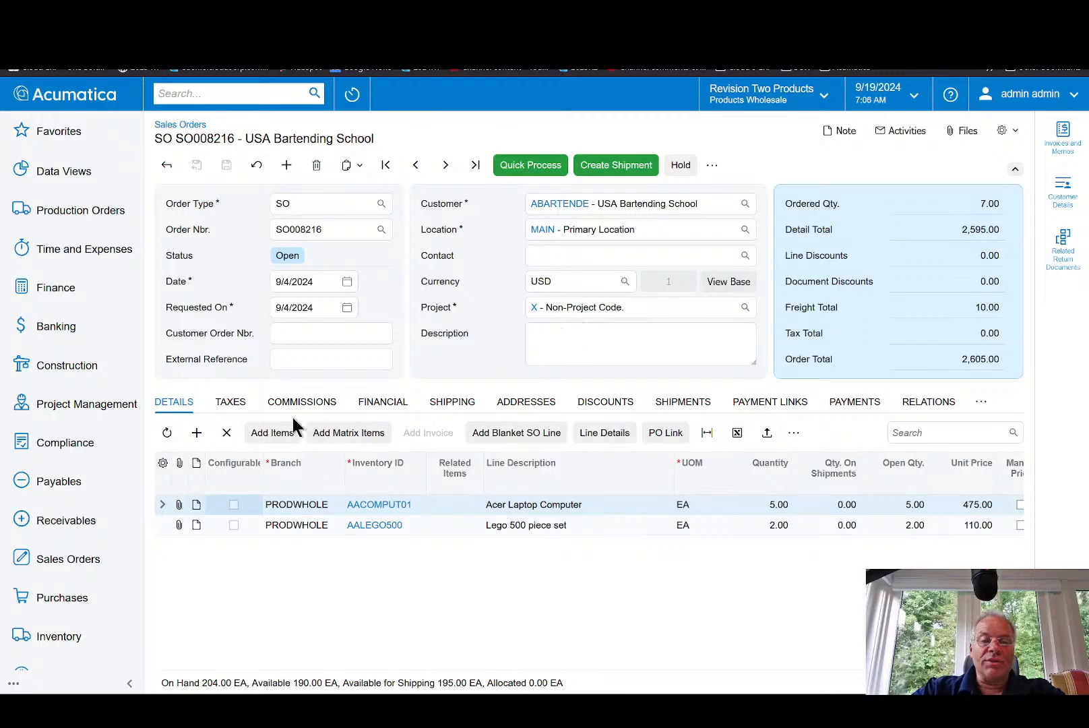
click(226, 403)
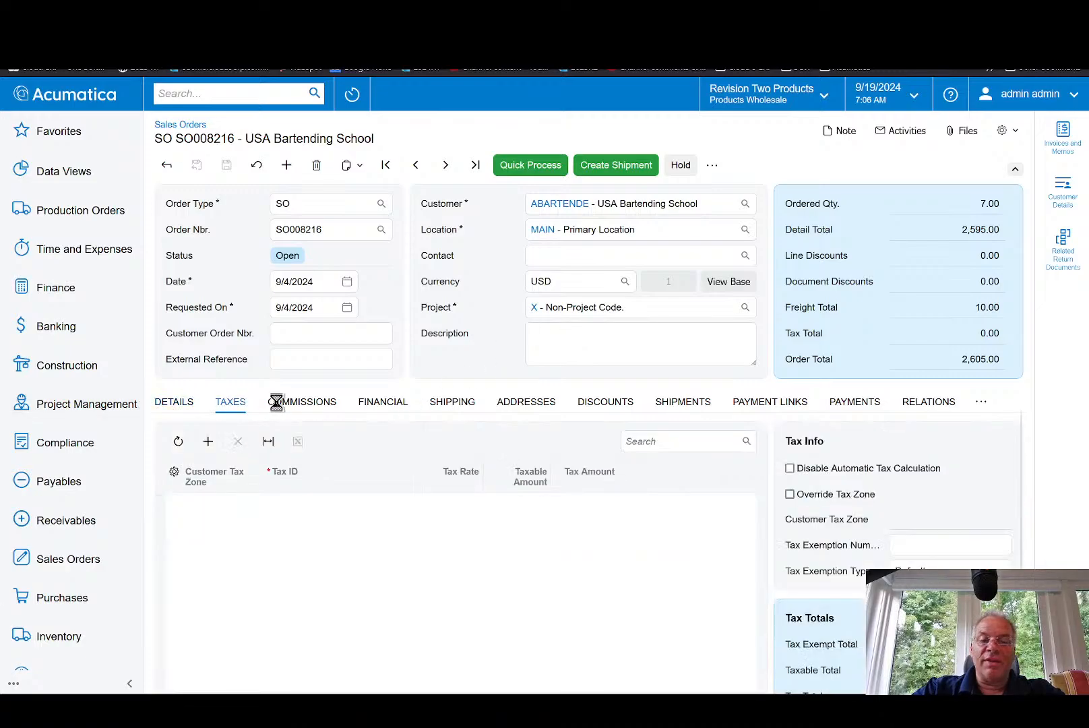
click(304, 404)
click(382, 403)
click(465, 403)
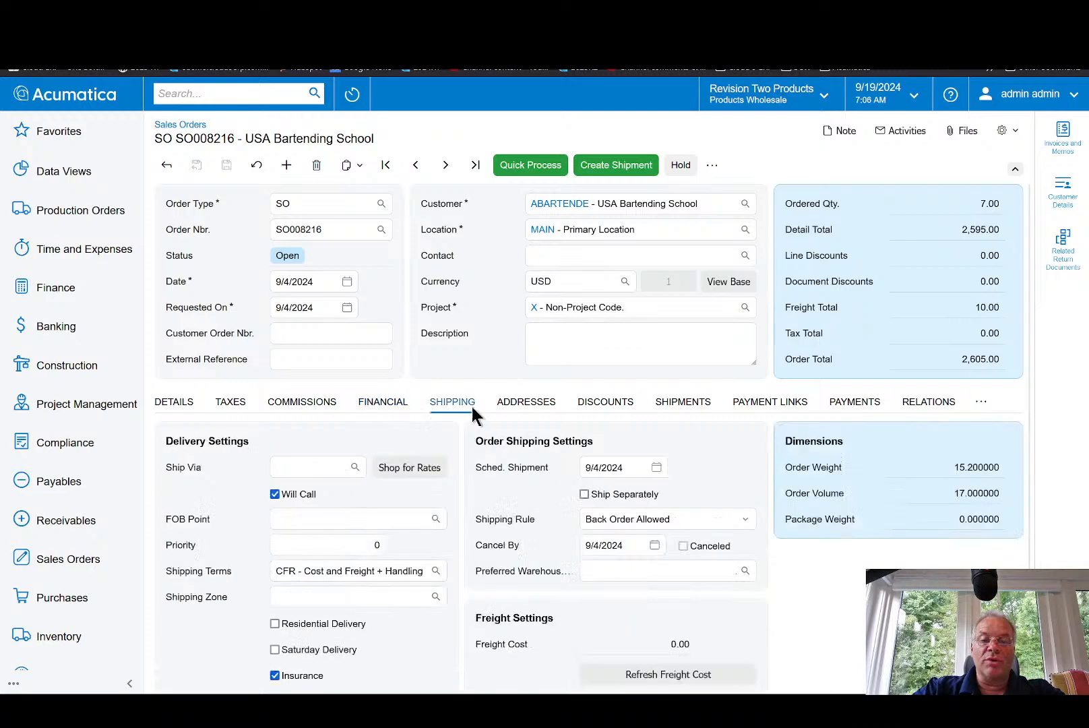
click(536, 402)
click(604, 403)
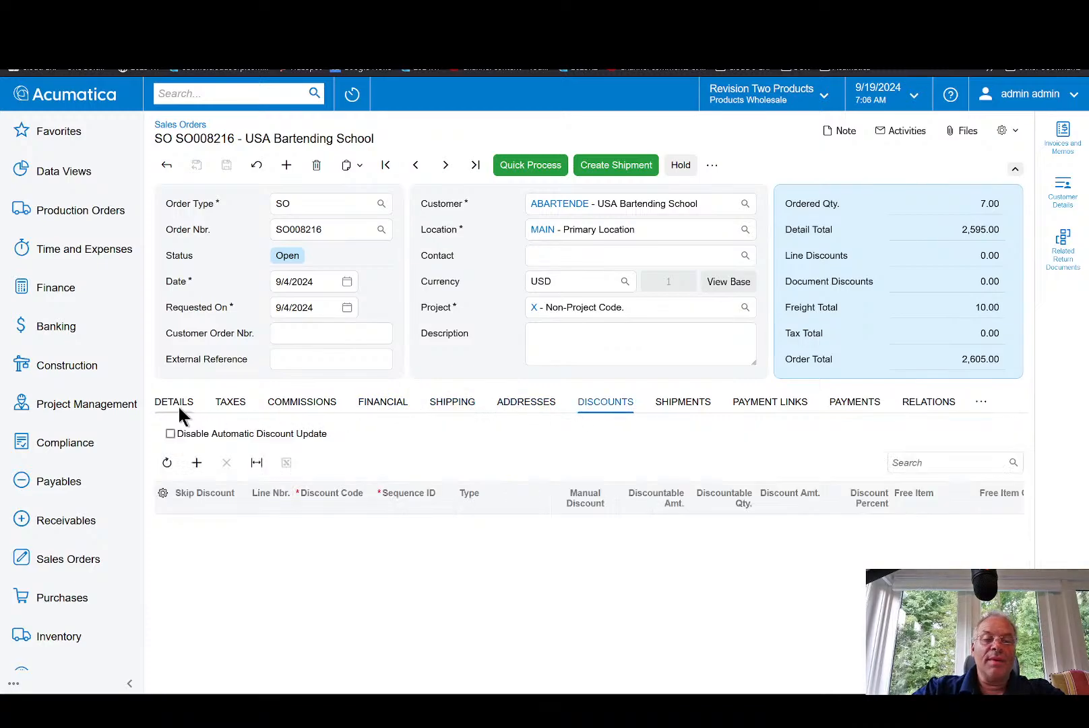
click(178, 408)
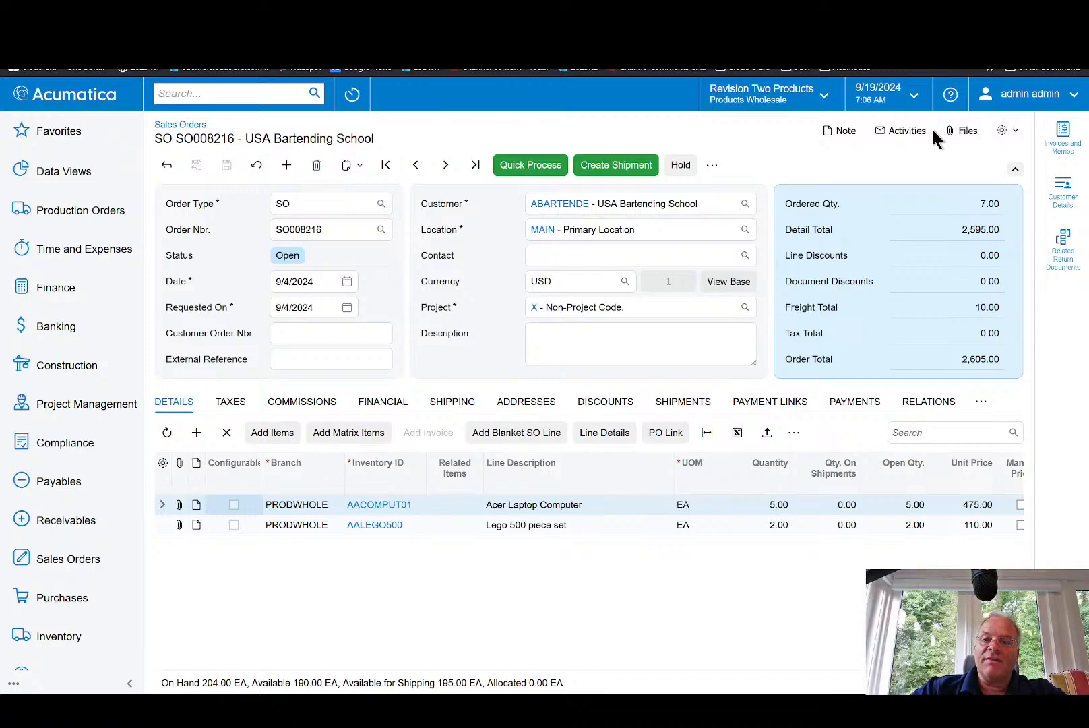
Step: Start Screen Configuration for the sales order, switch to the open Employees record, and restart Screen Configuration there
click(1017, 135)
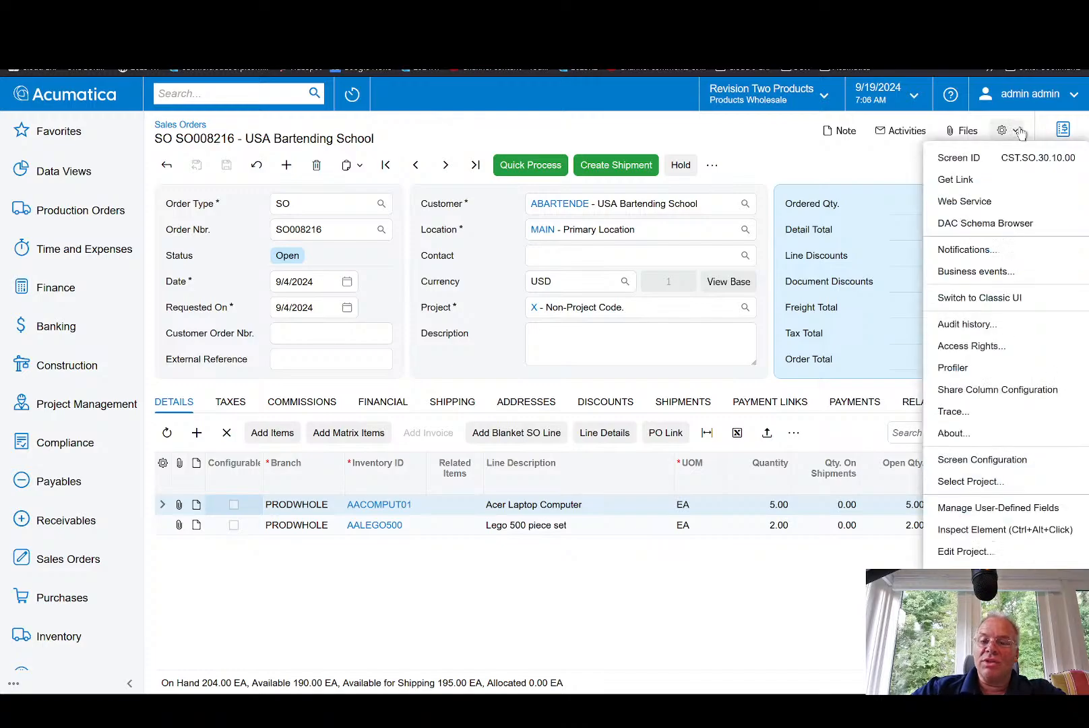
click(1008, 464)
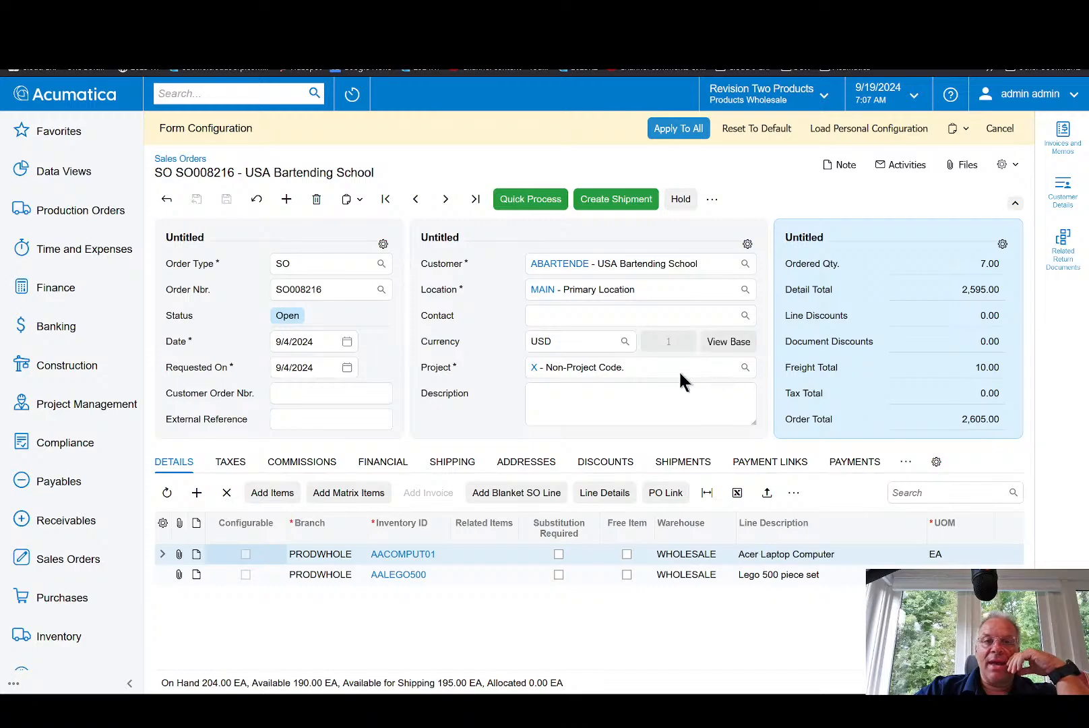
click(554, 10)
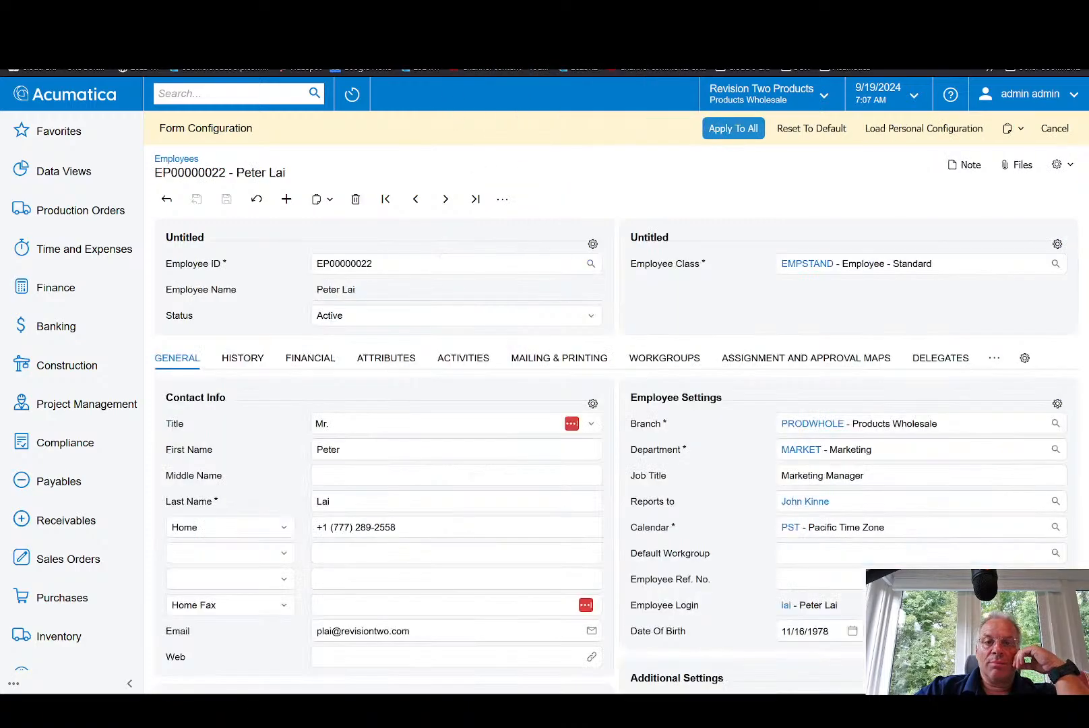
click(1053, 128)
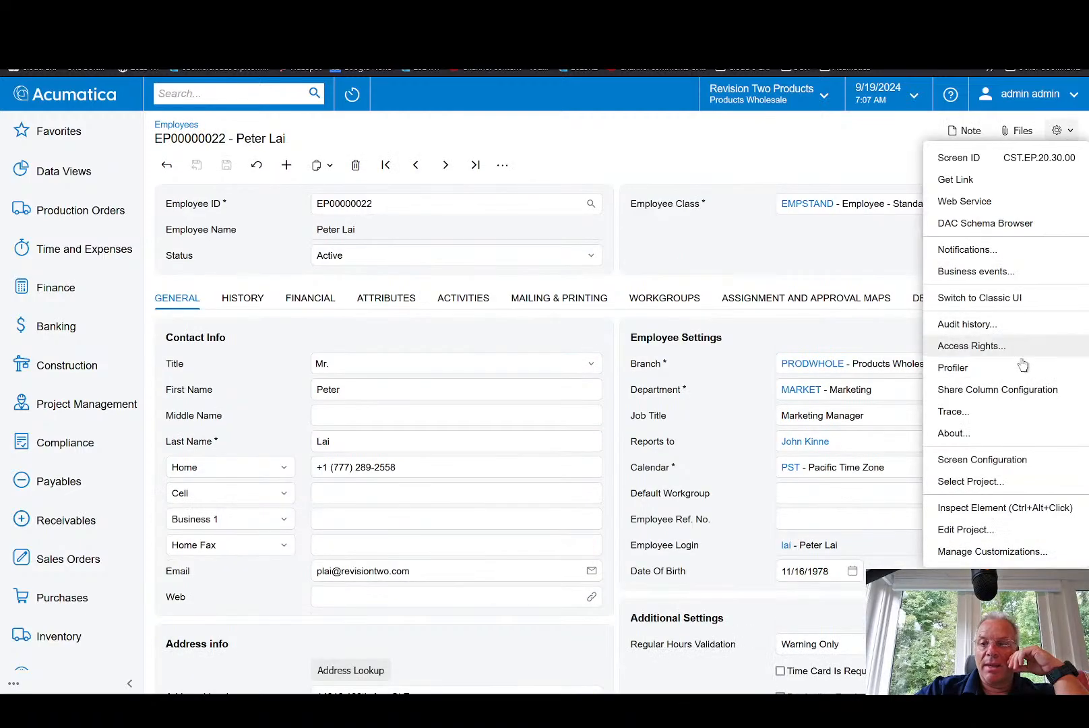
click(988, 459)
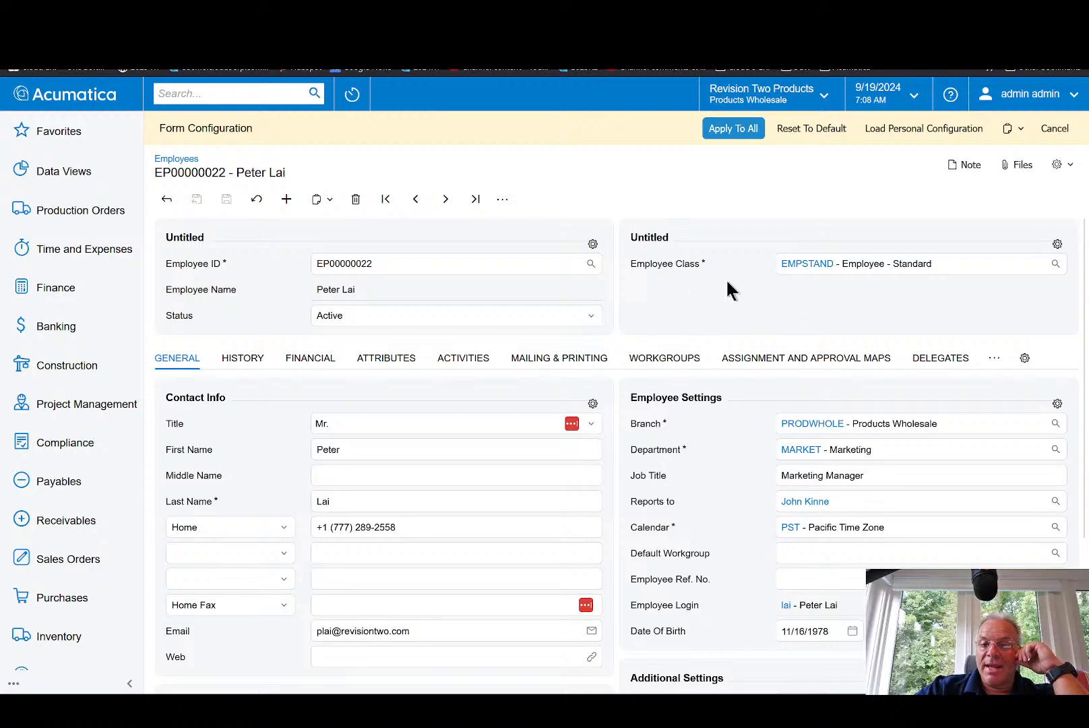
Step: Add the Department field above Employee Class in the employee header's second section and apply the section configuration
click(1057, 244)
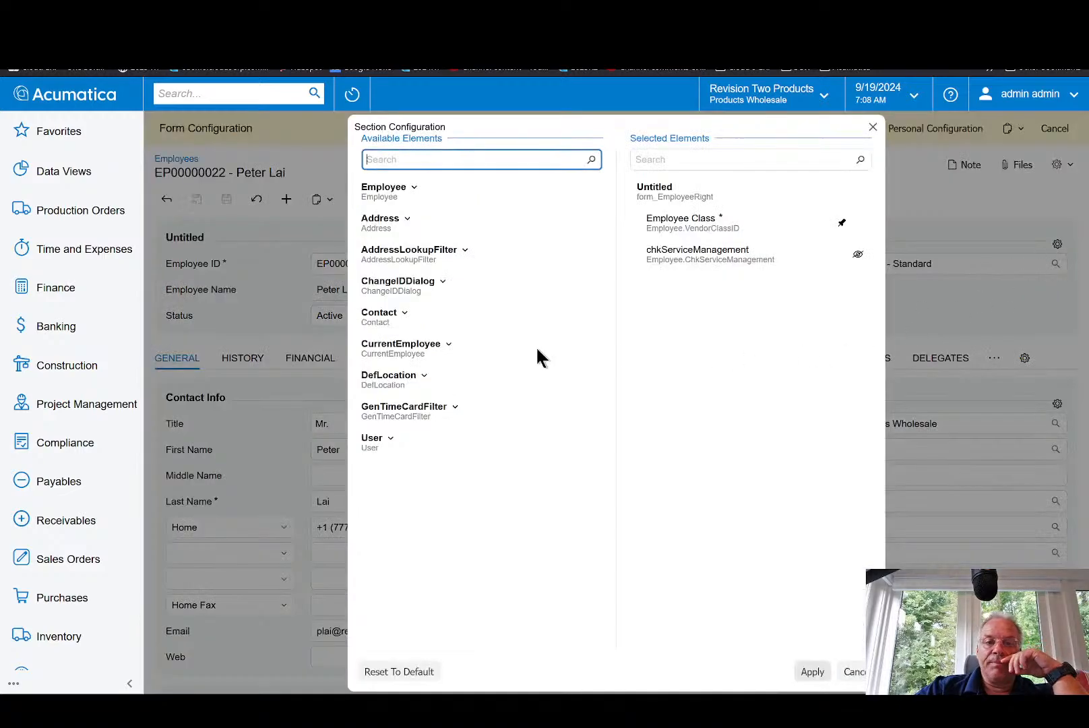
text(de)
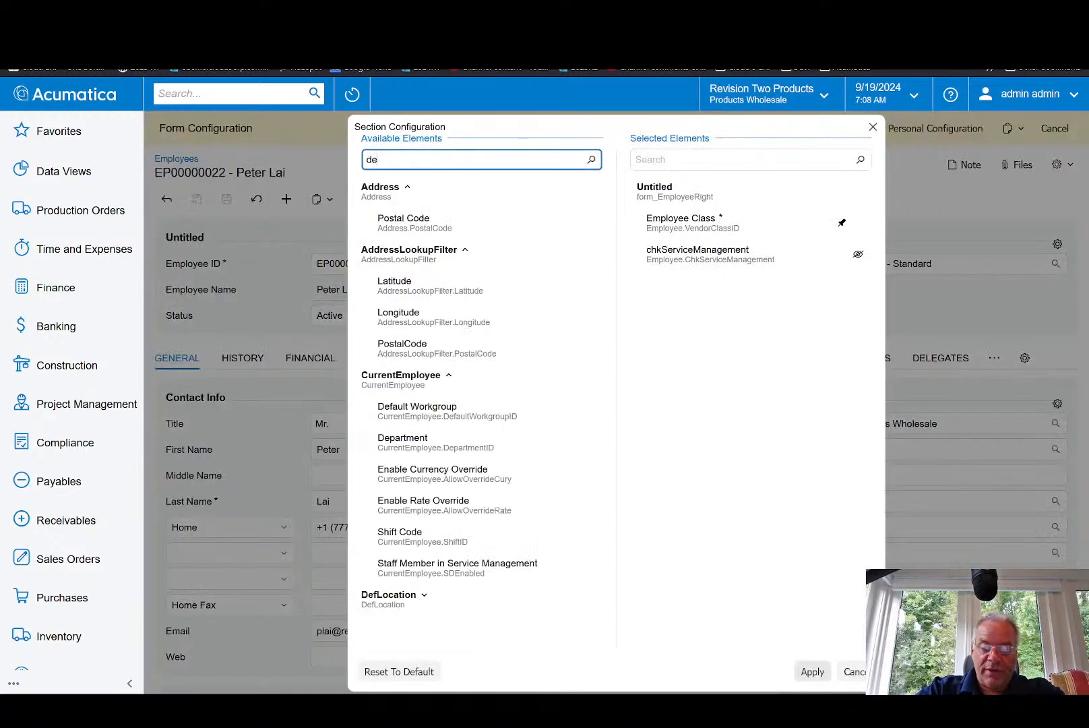
text(par)
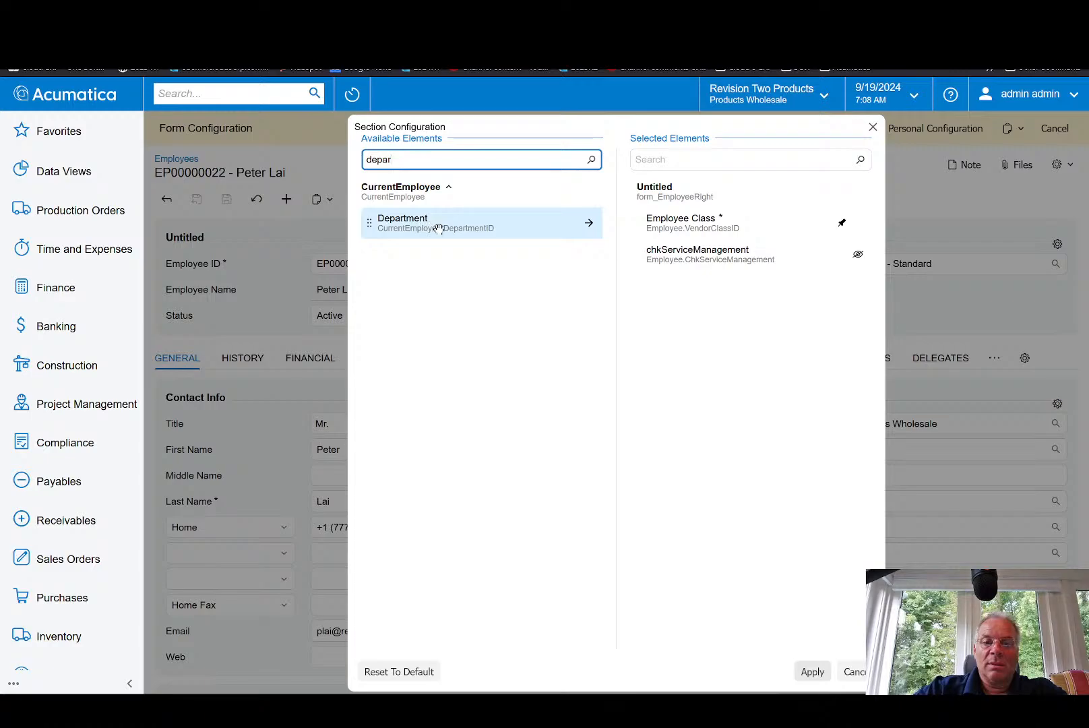
click(589, 223)
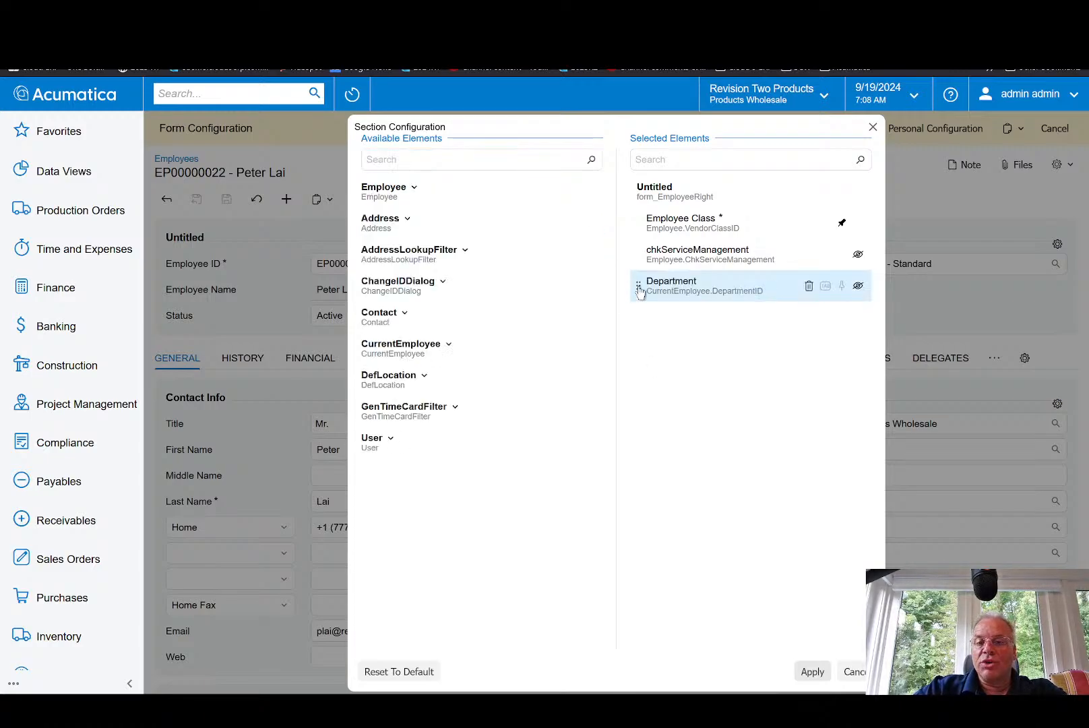
drag(640, 291, 640, 234)
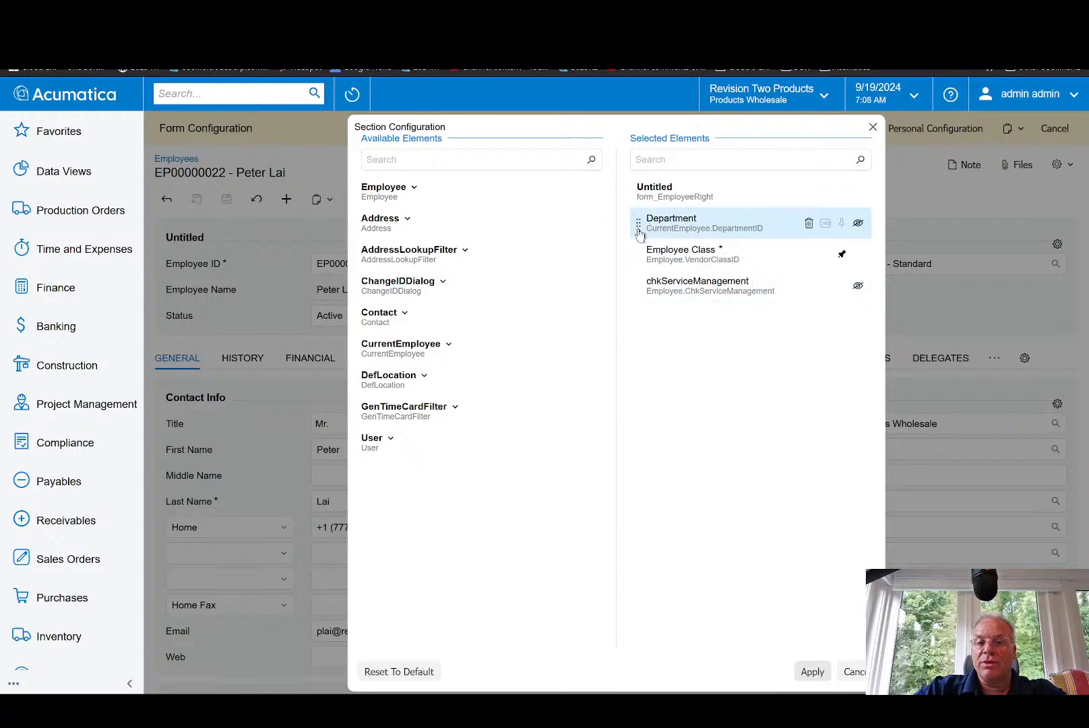
click(812, 672)
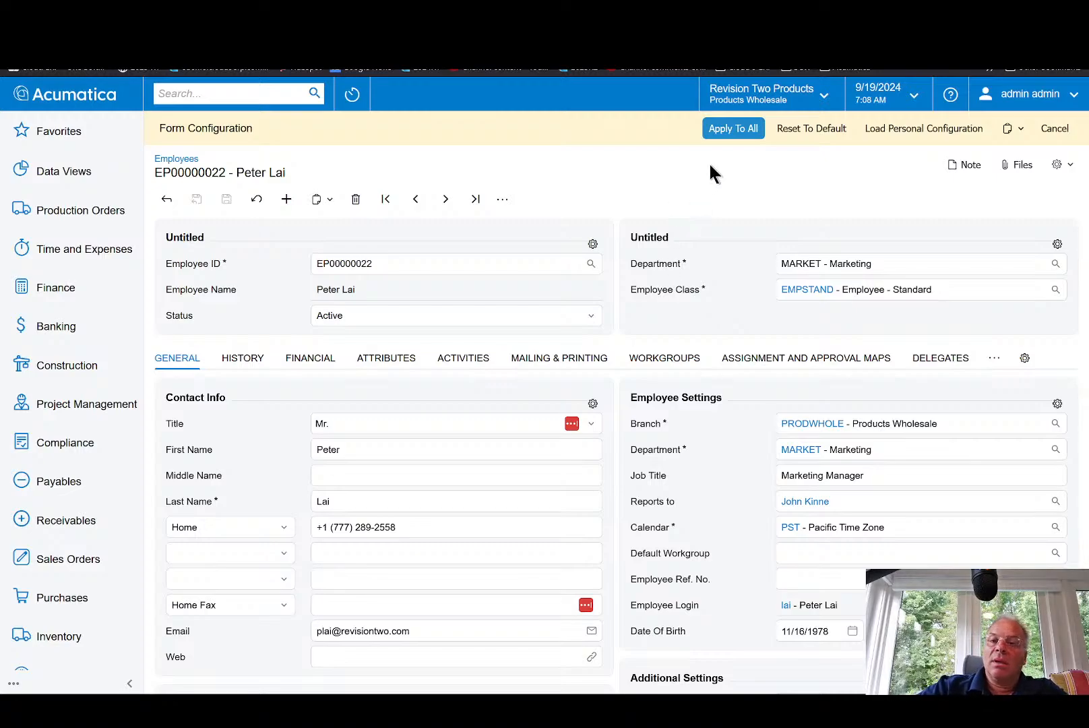
Step: Apply the form configuration to all users, overwriting personal configurations, and check the header on the two following employee records
click(736, 128)
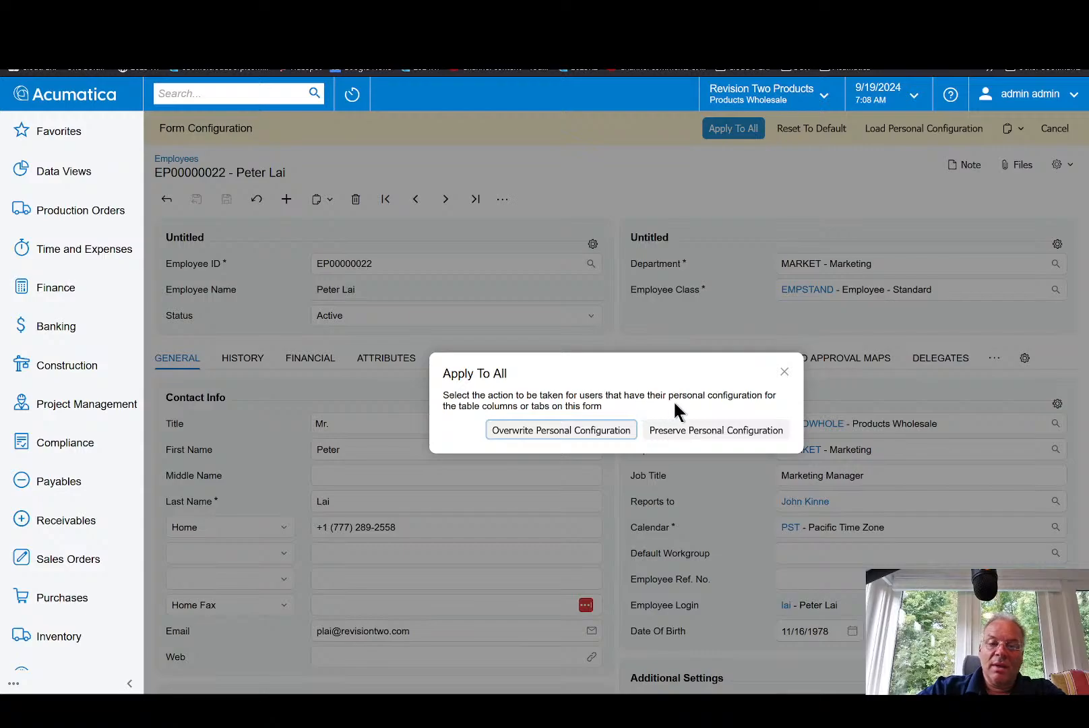
click(567, 431)
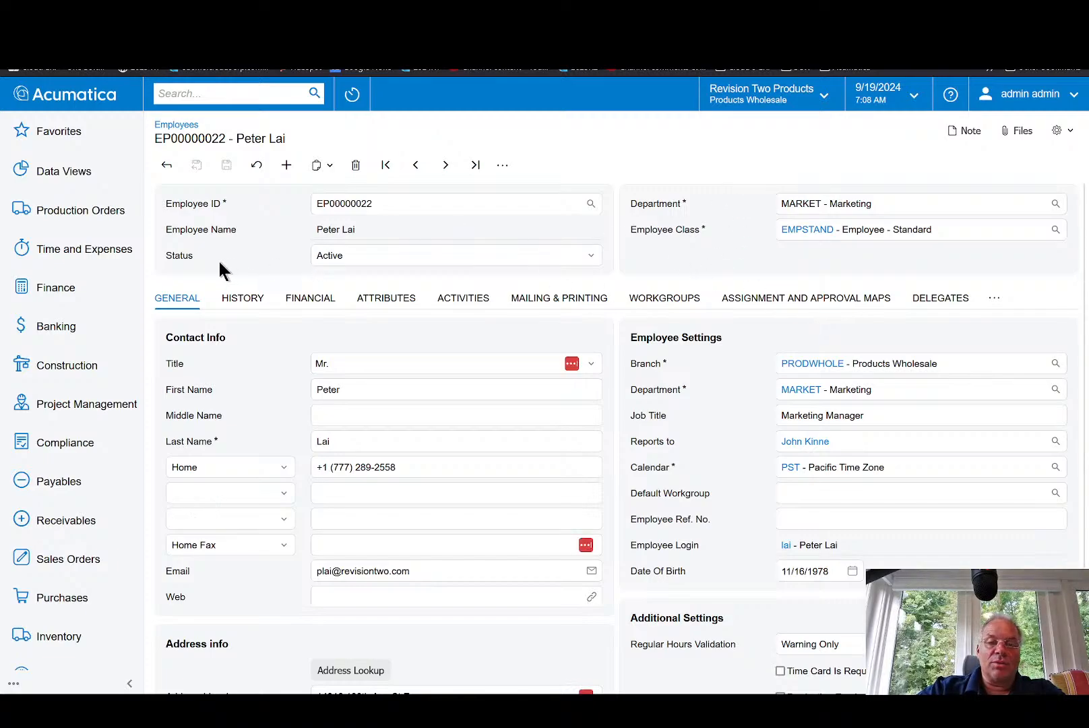
click(450, 165)
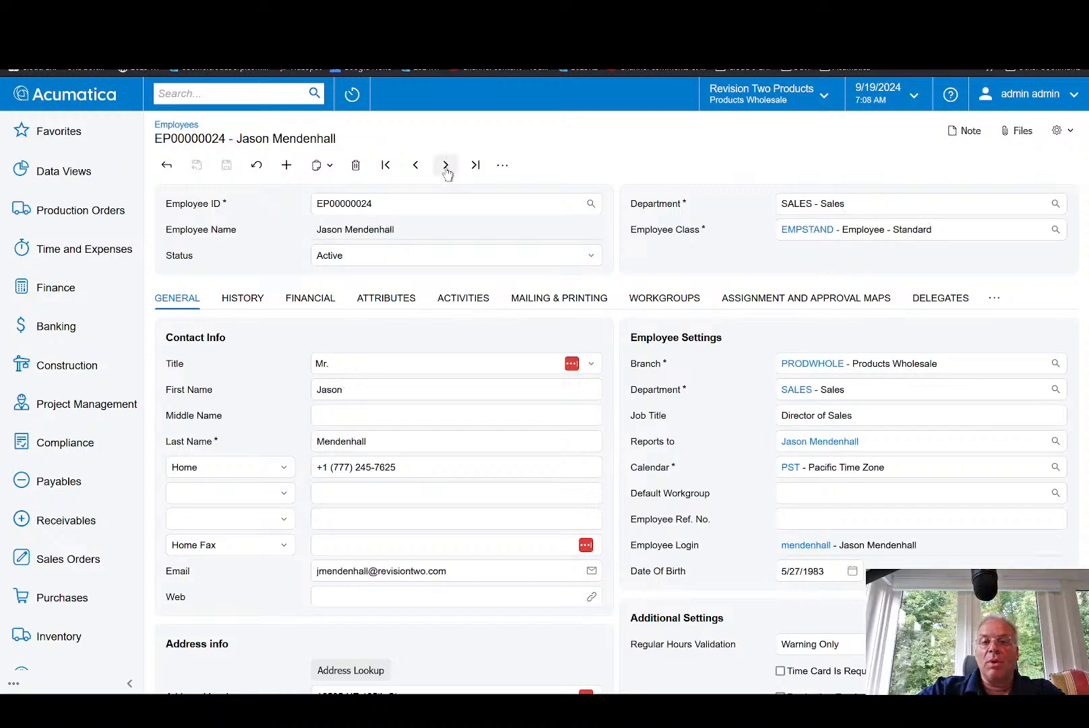
click(445, 165)
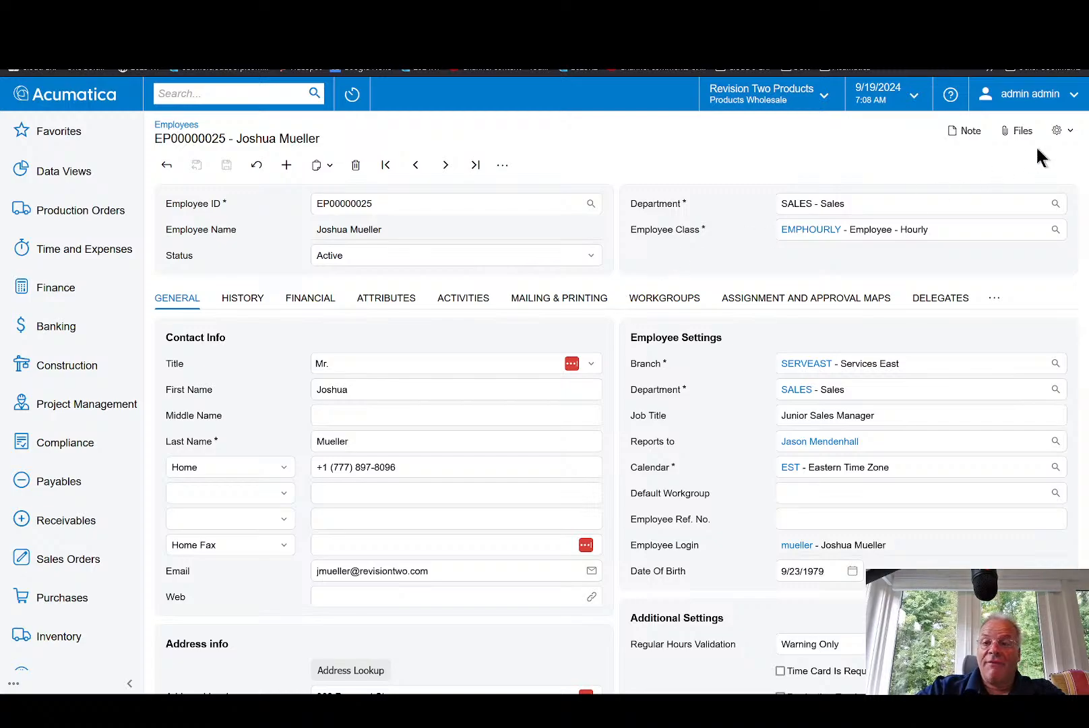
Step: Reset the Employees form configuration to default and apply it to all users, overwriting personal configurations
click(1058, 130)
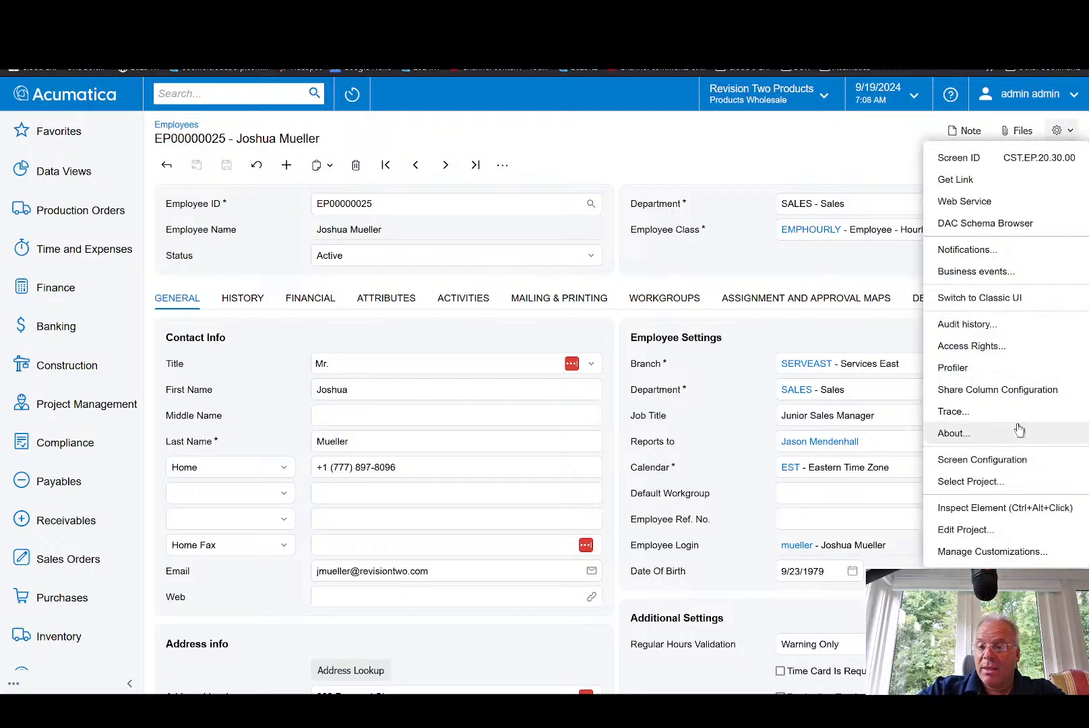
click(1013, 458)
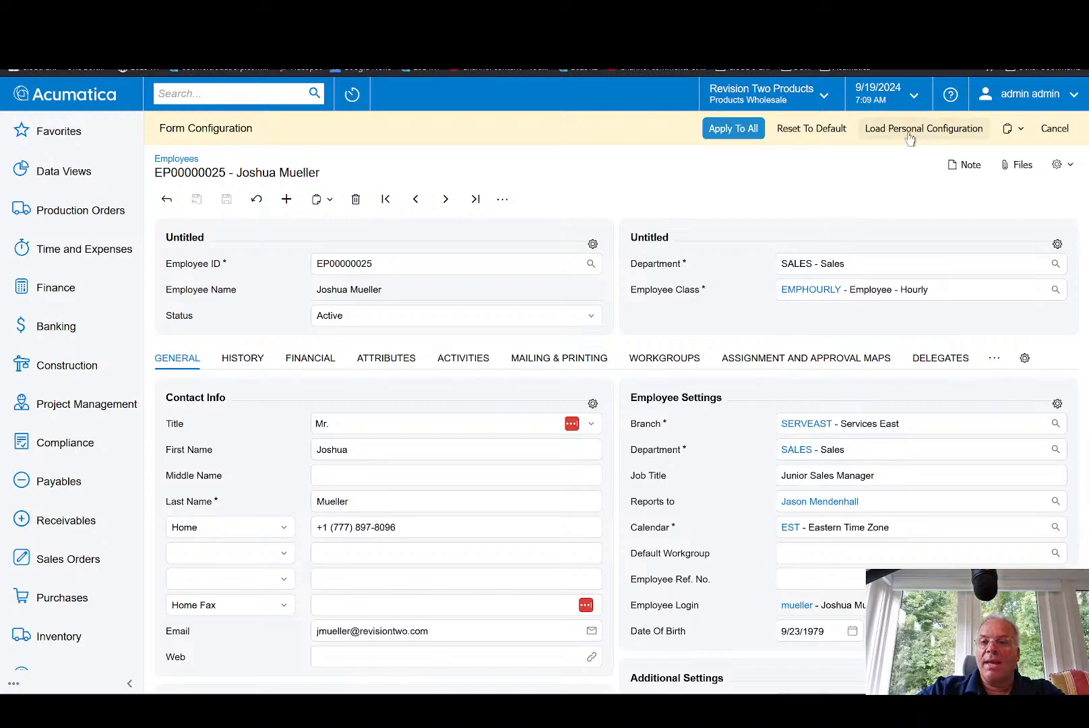
click(796, 130)
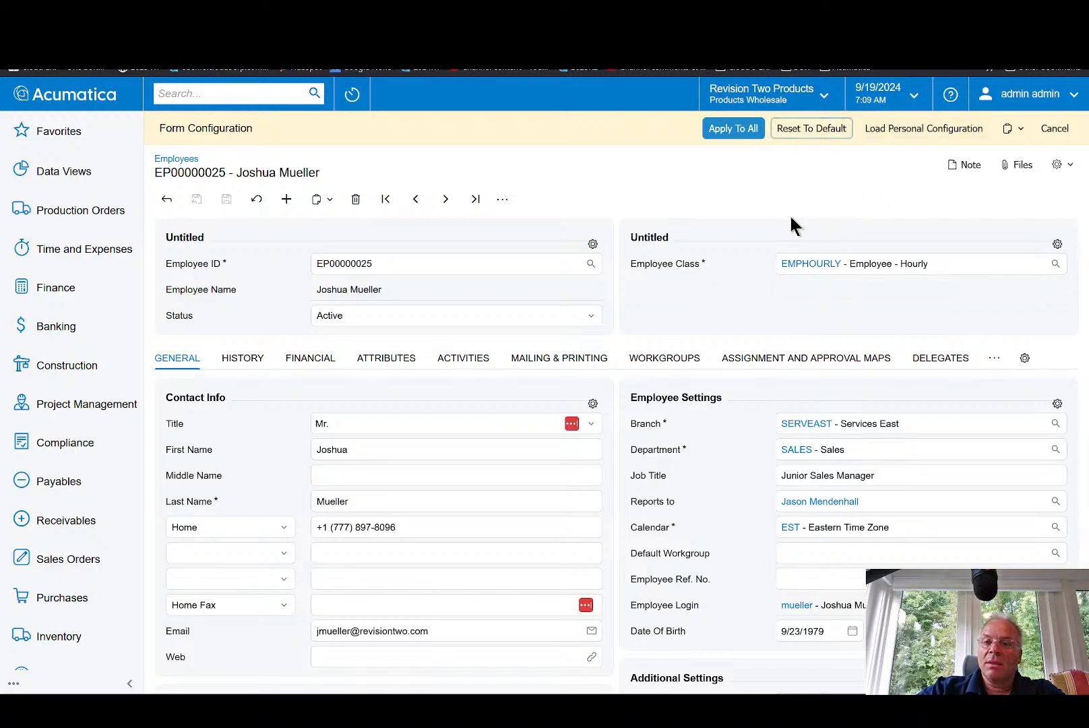
click(730, 128)
click(555, 431)
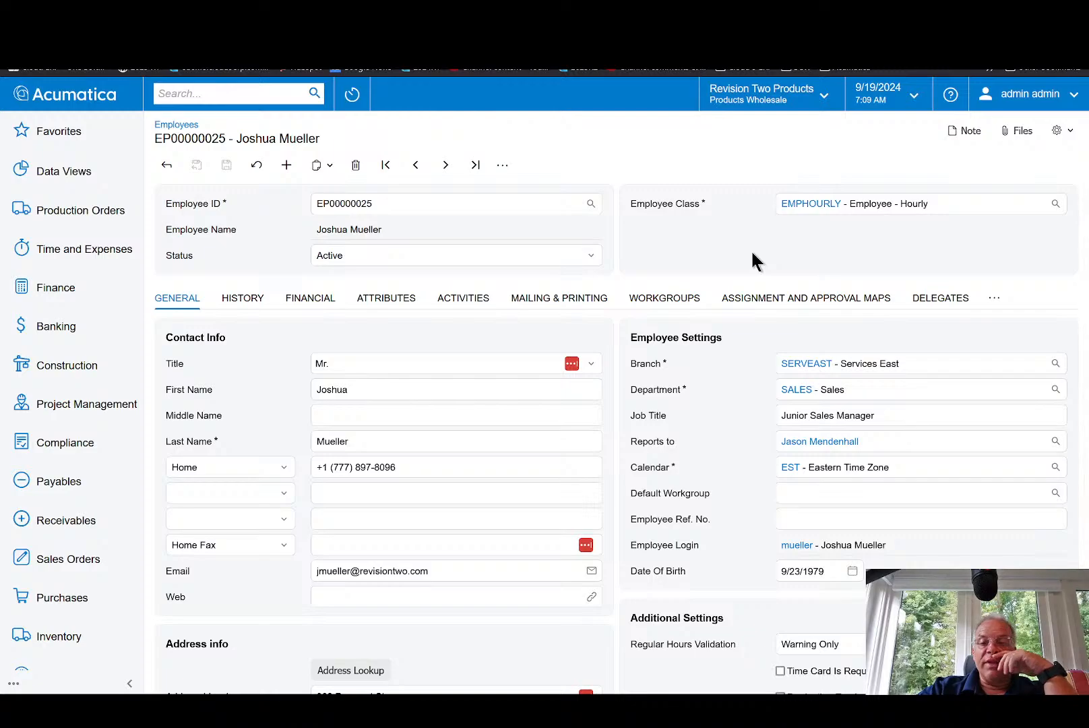
click(1058, 130)
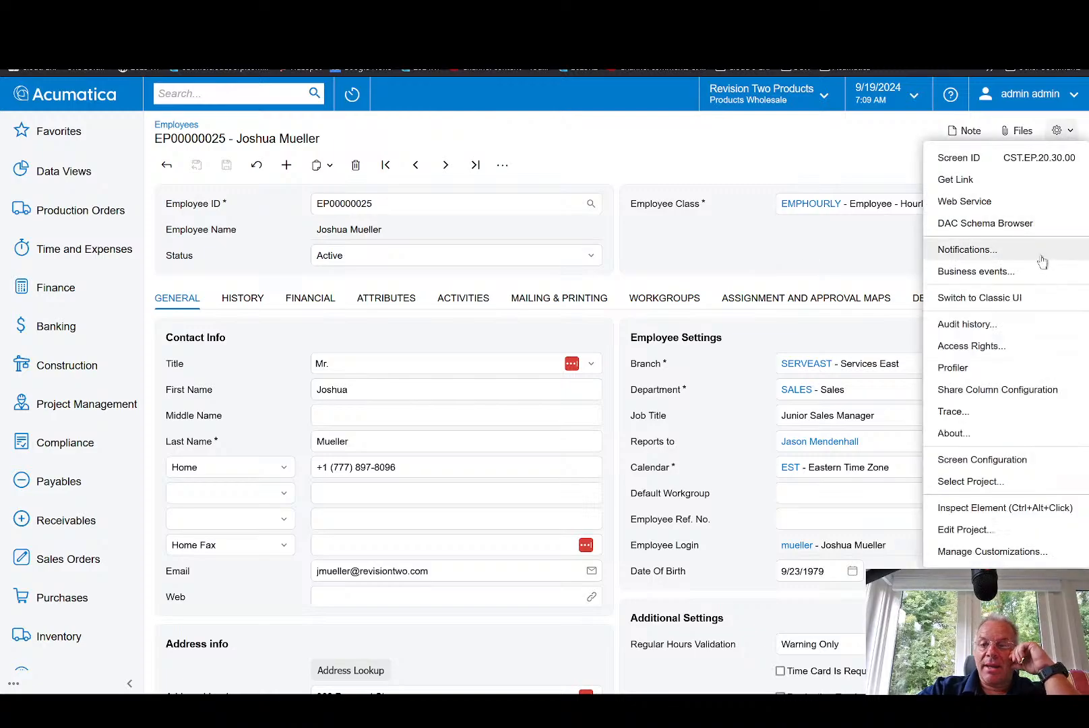
click(1009, 390)
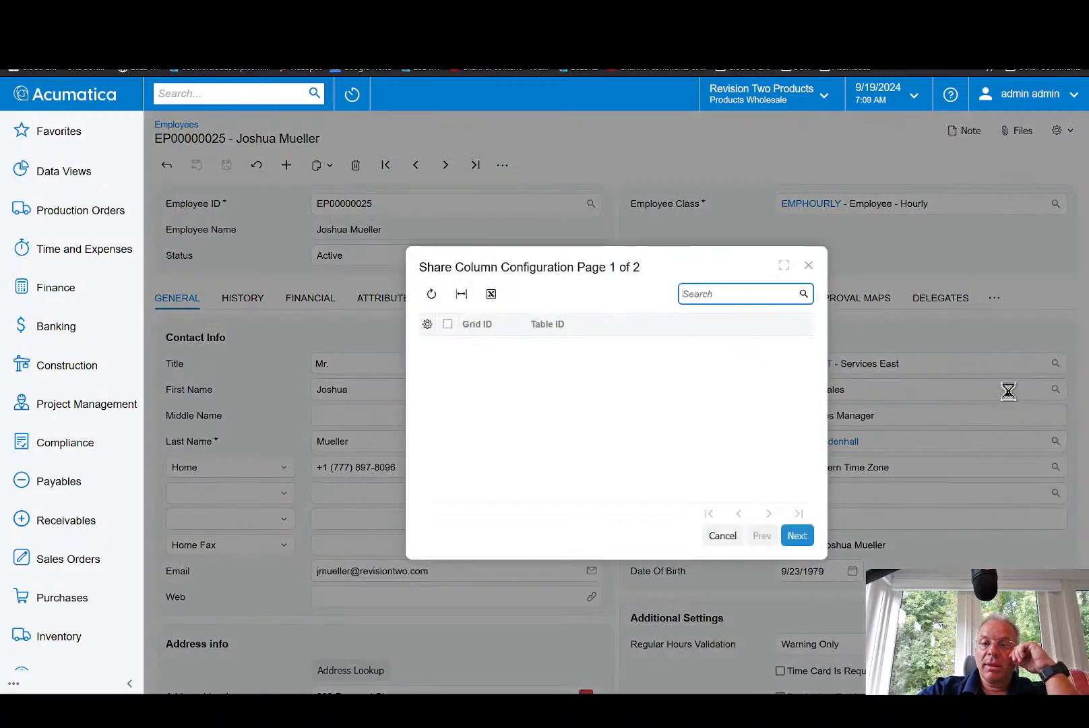
click(808, 265)
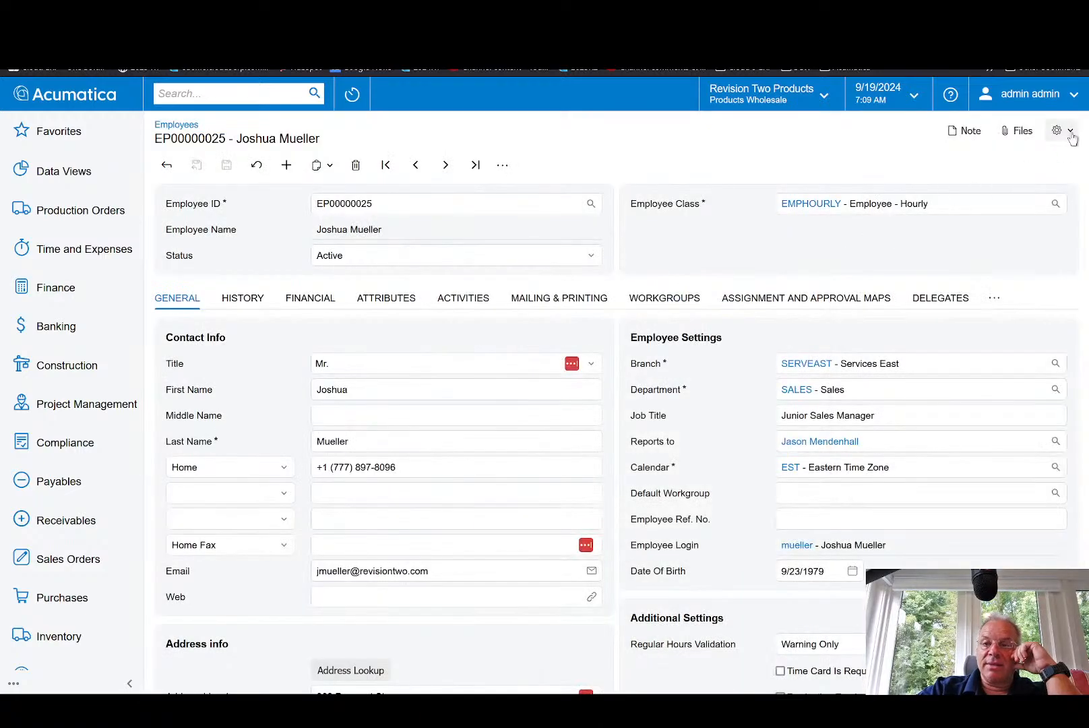
Step: Start Screen Configuration for the employee record and examine the column options of the Attributes table without changing them
click(1058, 130)
click(1014, 459)
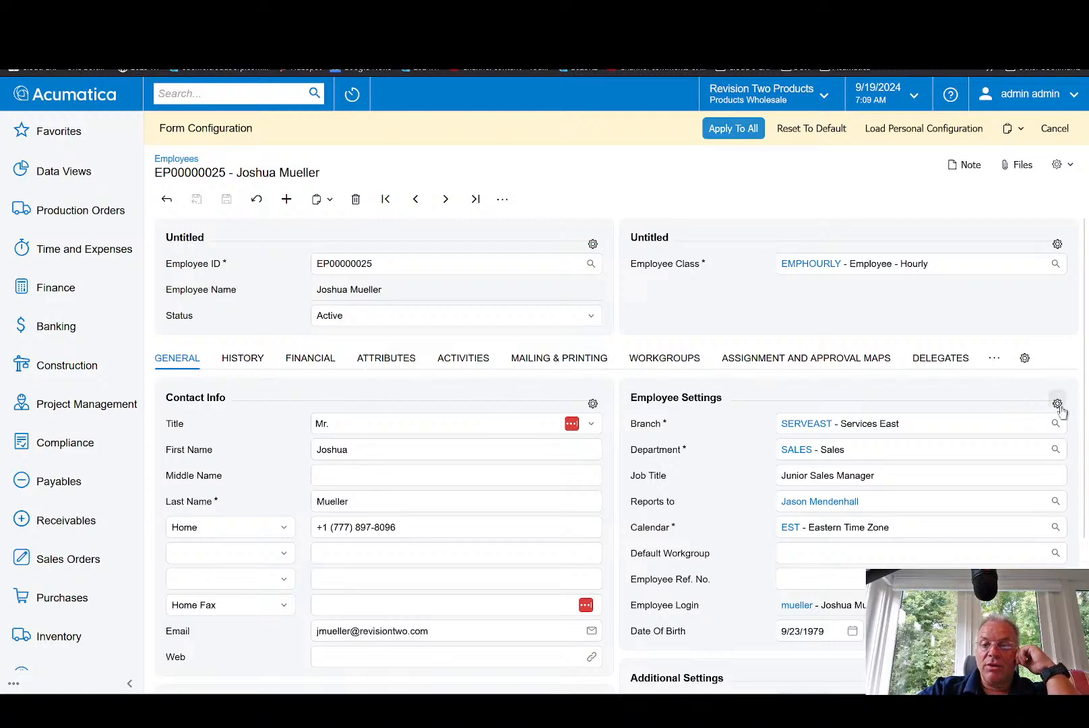
click(471, 362)
click(389, 361)
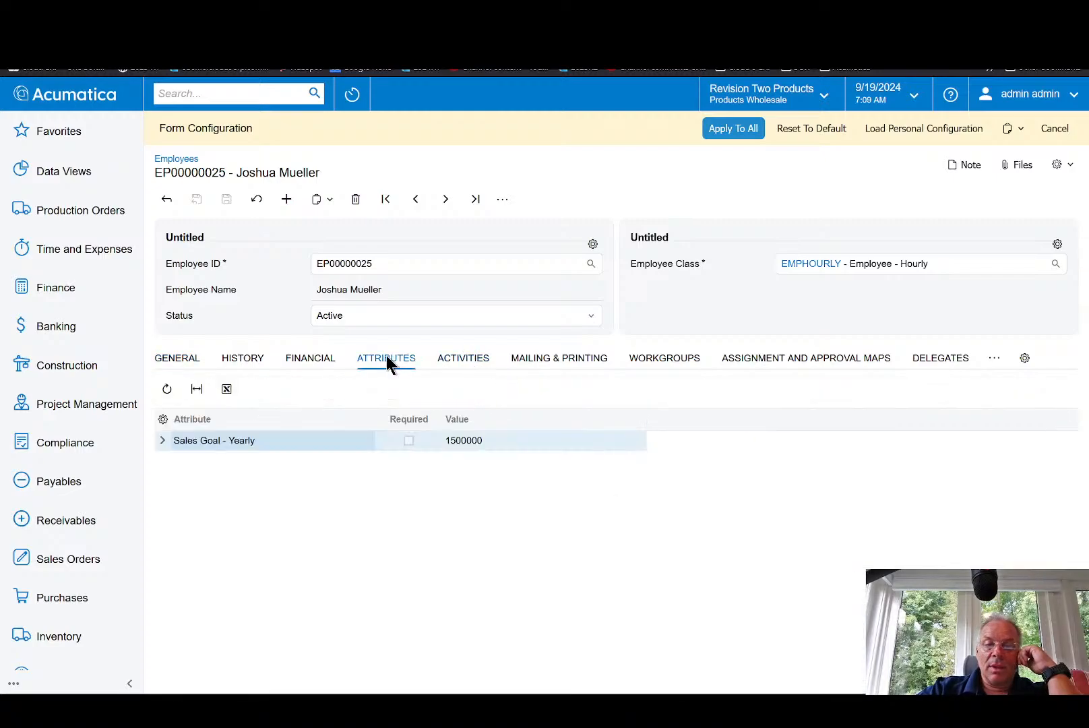
click(163, 425)
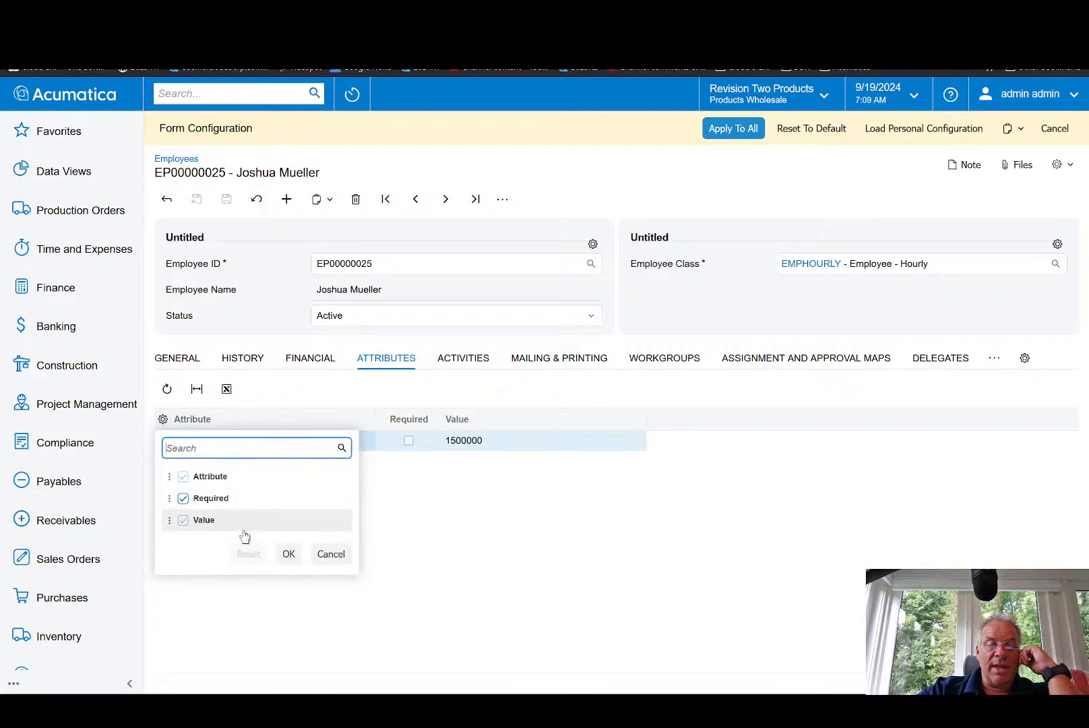
click(329, 555)
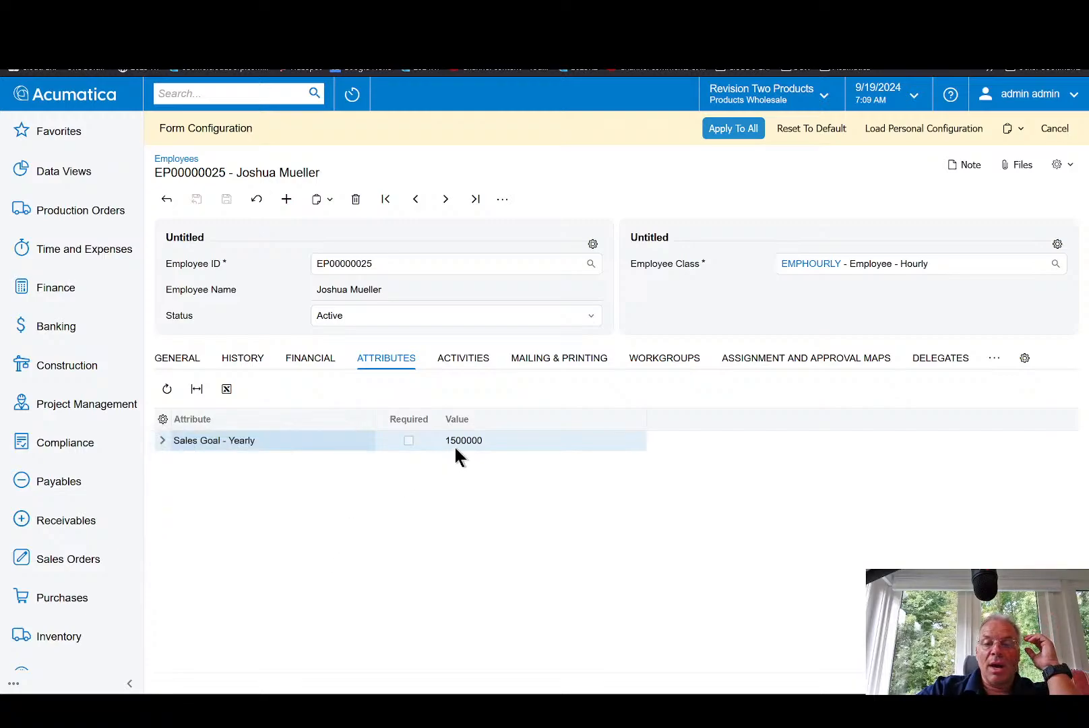
Step: Review the Assignment and Approval Maps, Delegates, Service Areas and User Info tabs of the employee record
click(828, 358)
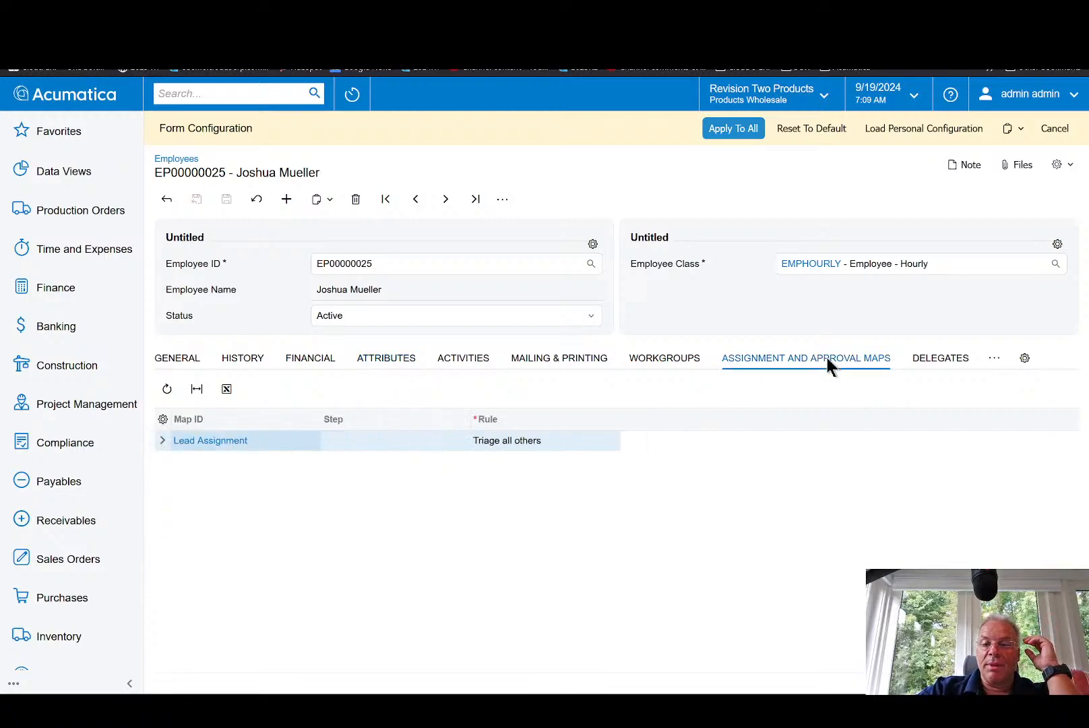
click(929, 358)
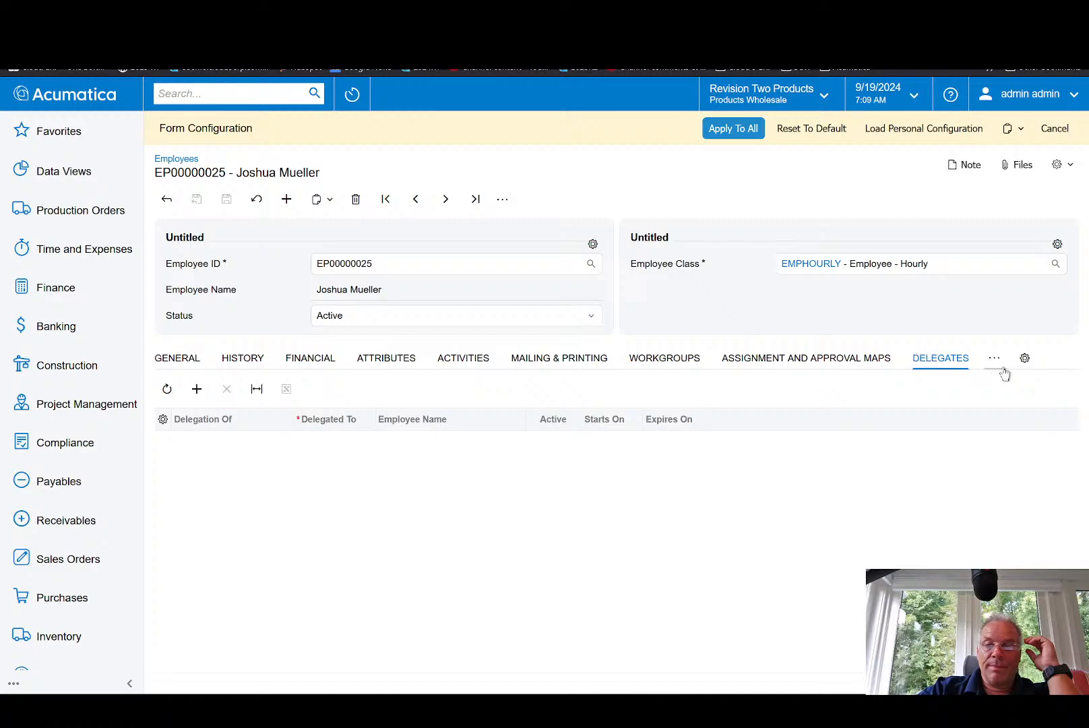
click(996, 357)
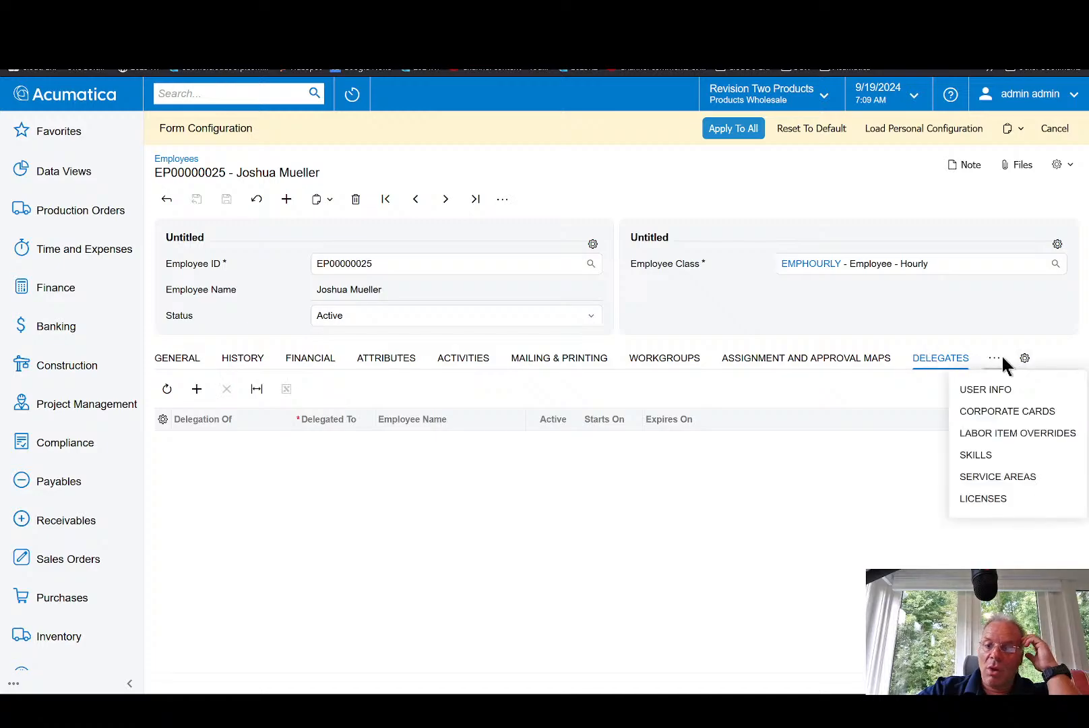
click(994, 479)
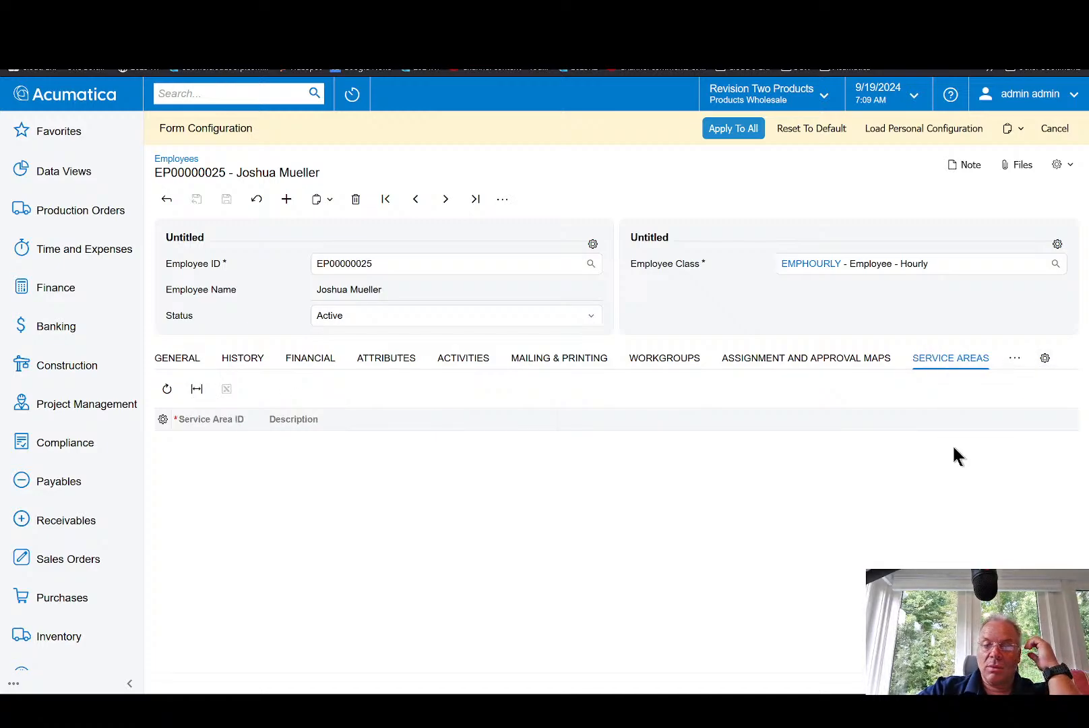
click(1014, 358)
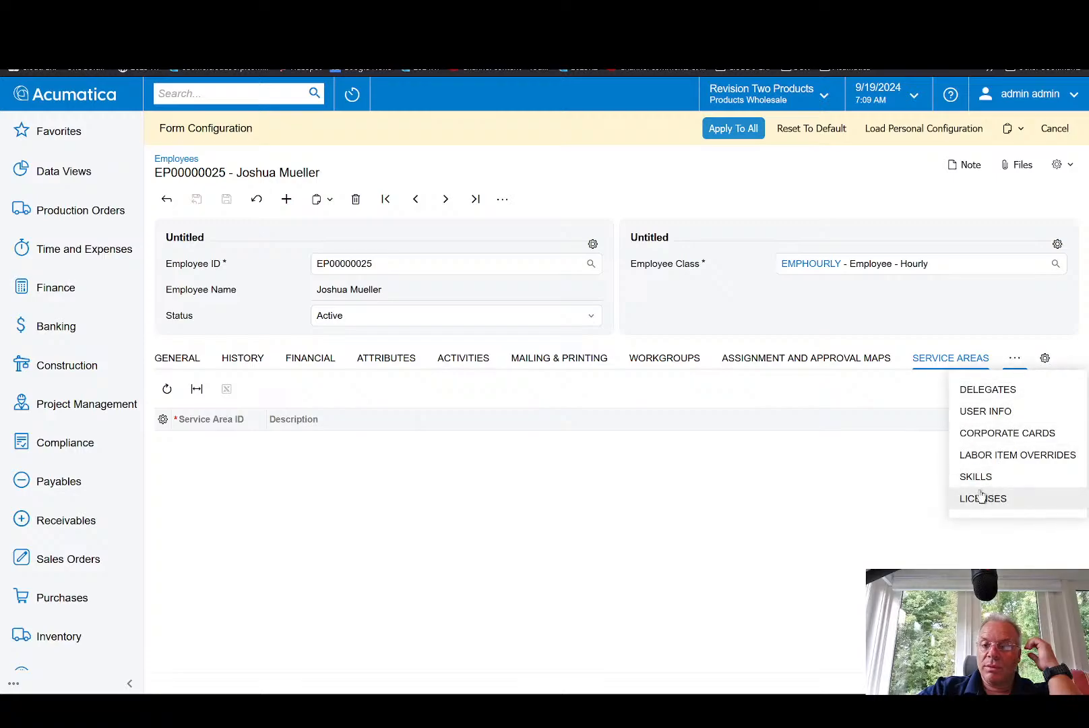
click(985, 411)
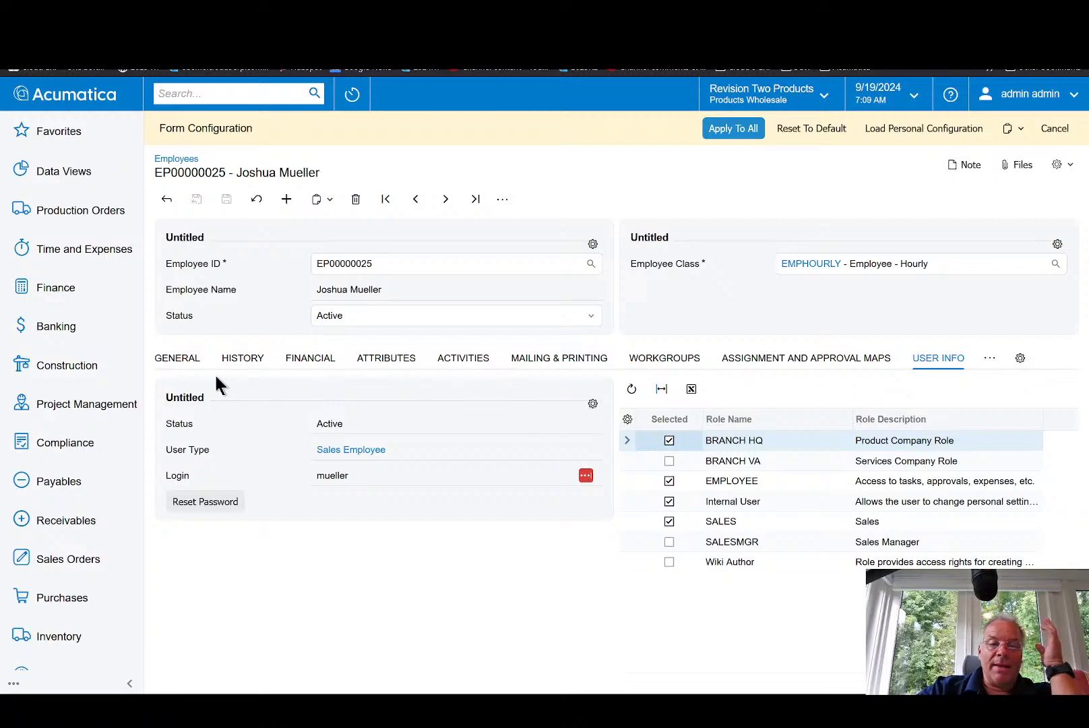
Step: Hide the History and Attributes tabs on the Employees form and apply the tab configuration
click(1021, 359)
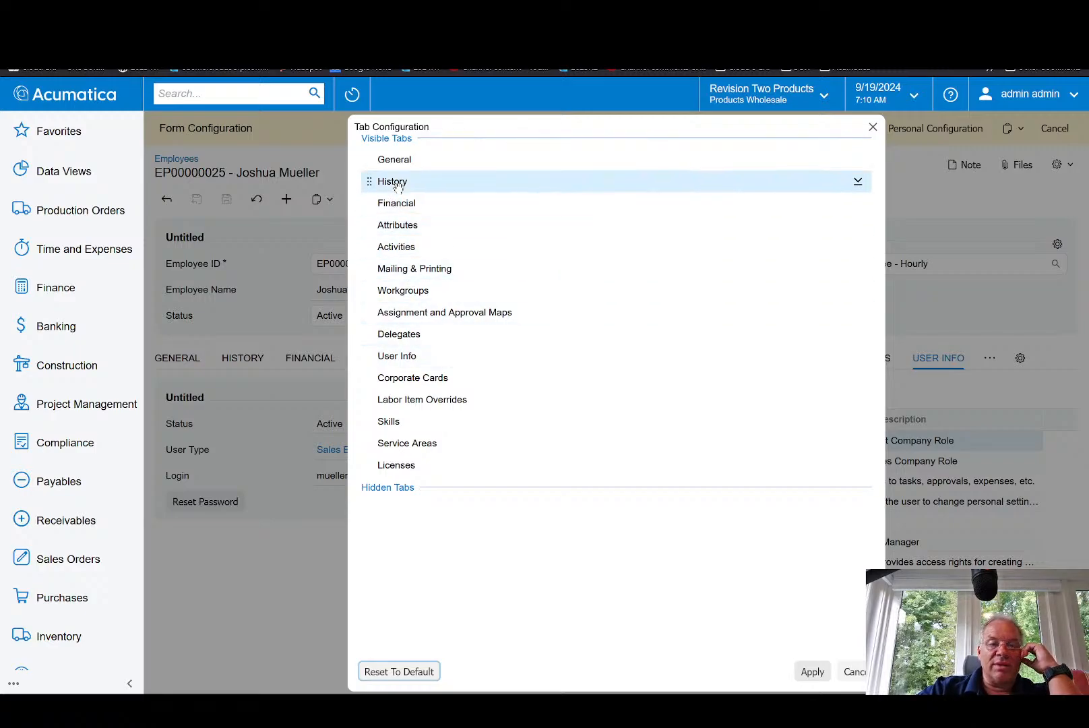
drag(394, 181, 421, 531)
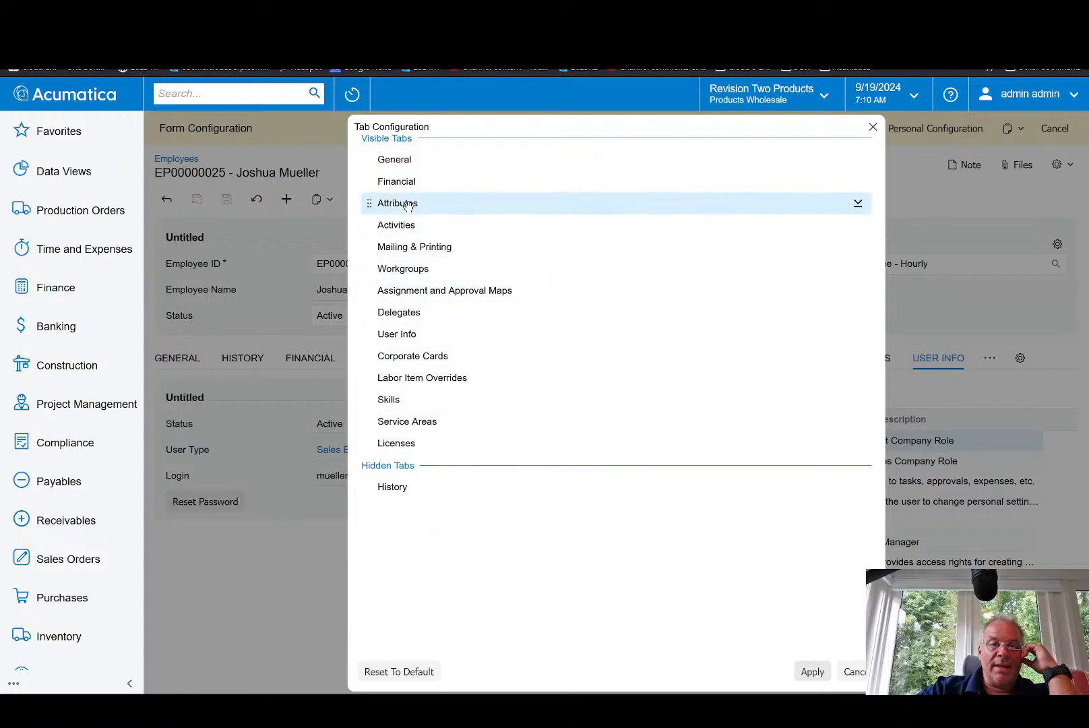
drag(404, 203, 426, 522)
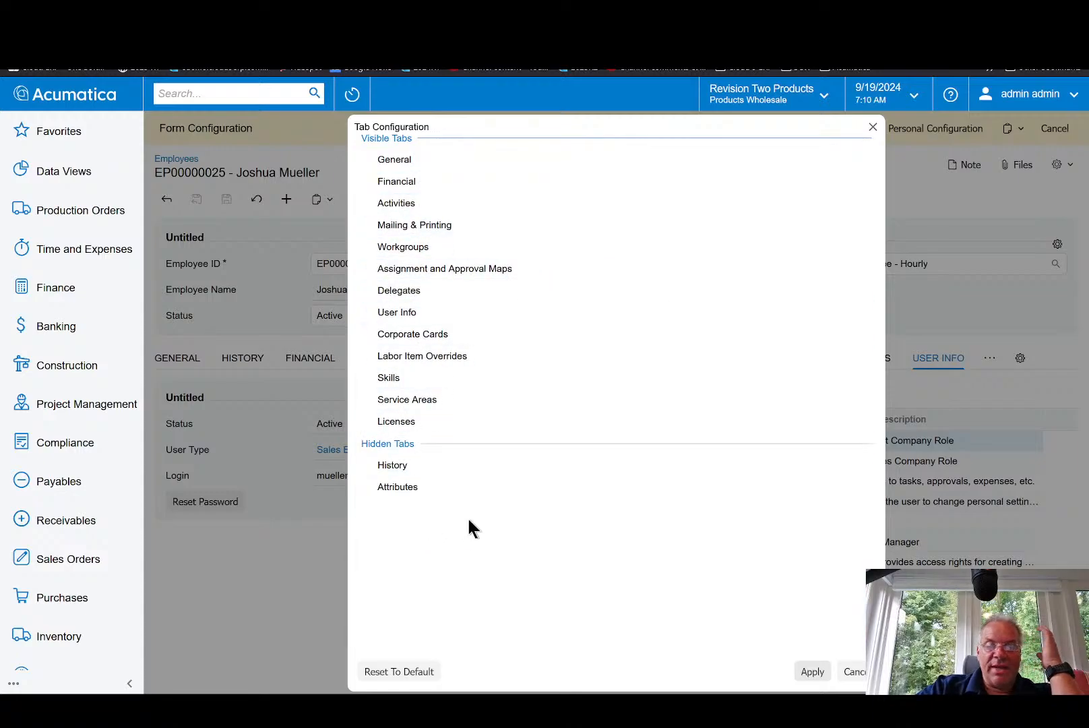
click(811, 671)
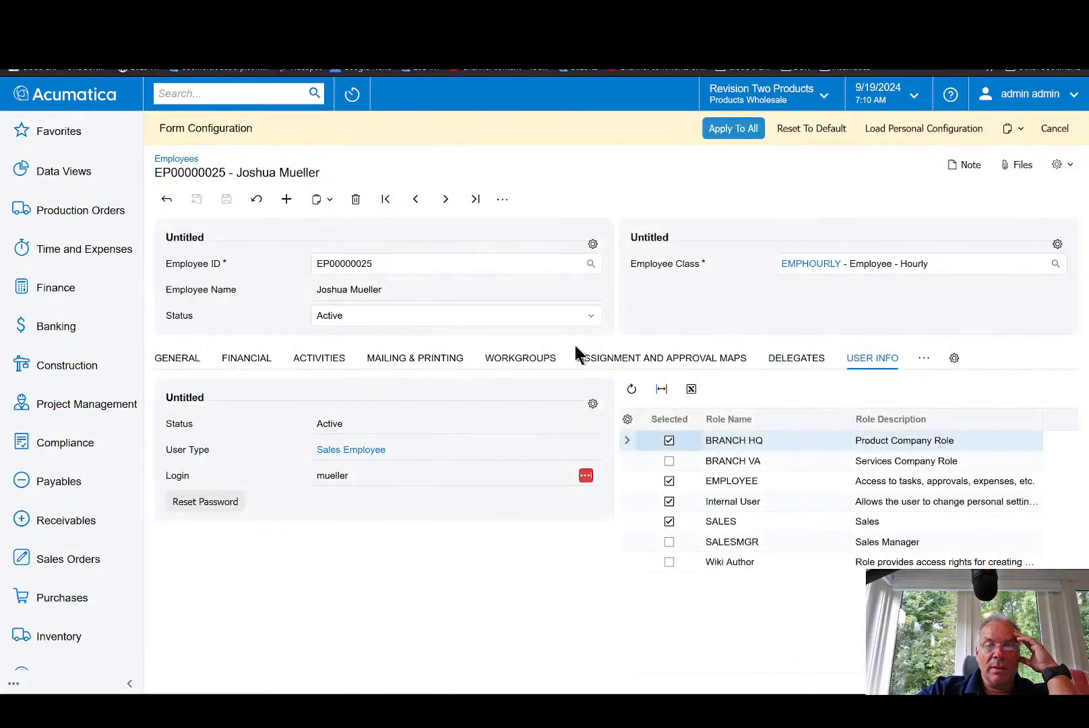
Step: Make the History and Attributes tabs visible again, placing them in that order directly after General
click(953, 358)
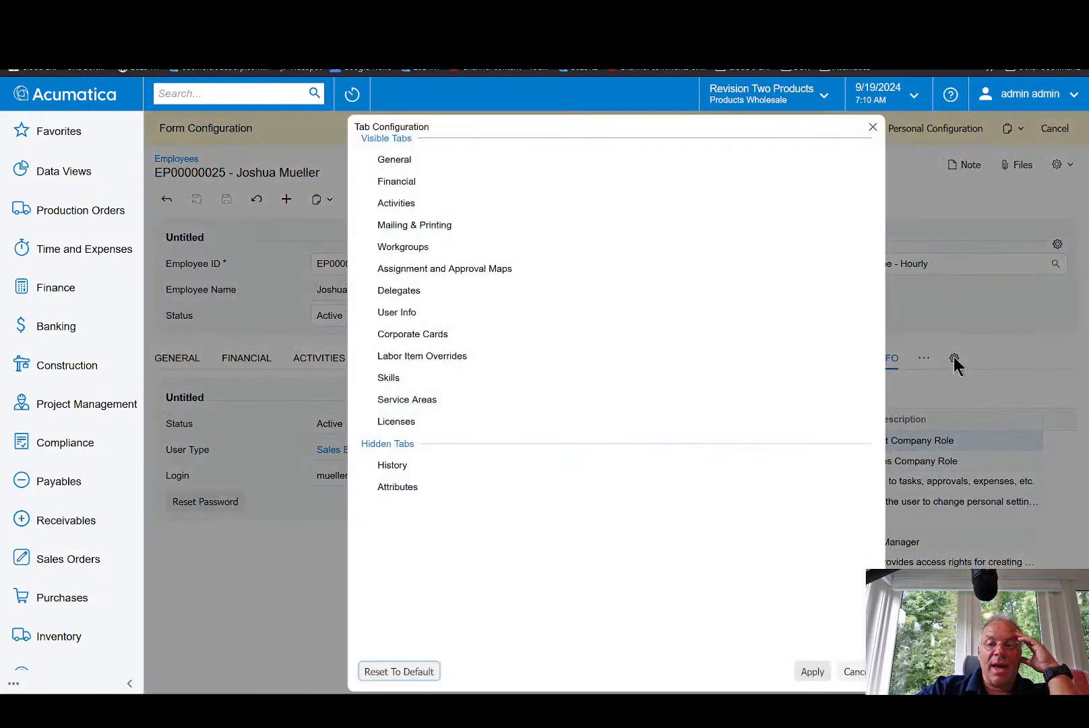
drag(425, 472, 425, 182)
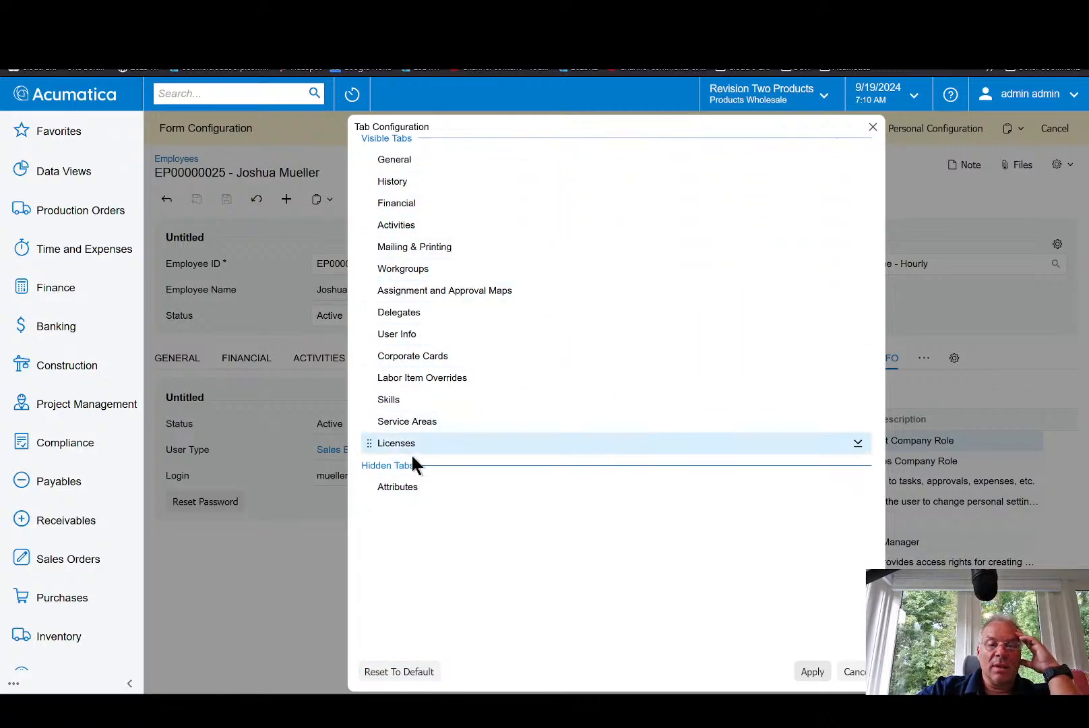
drag(395, 494, 405, 196)
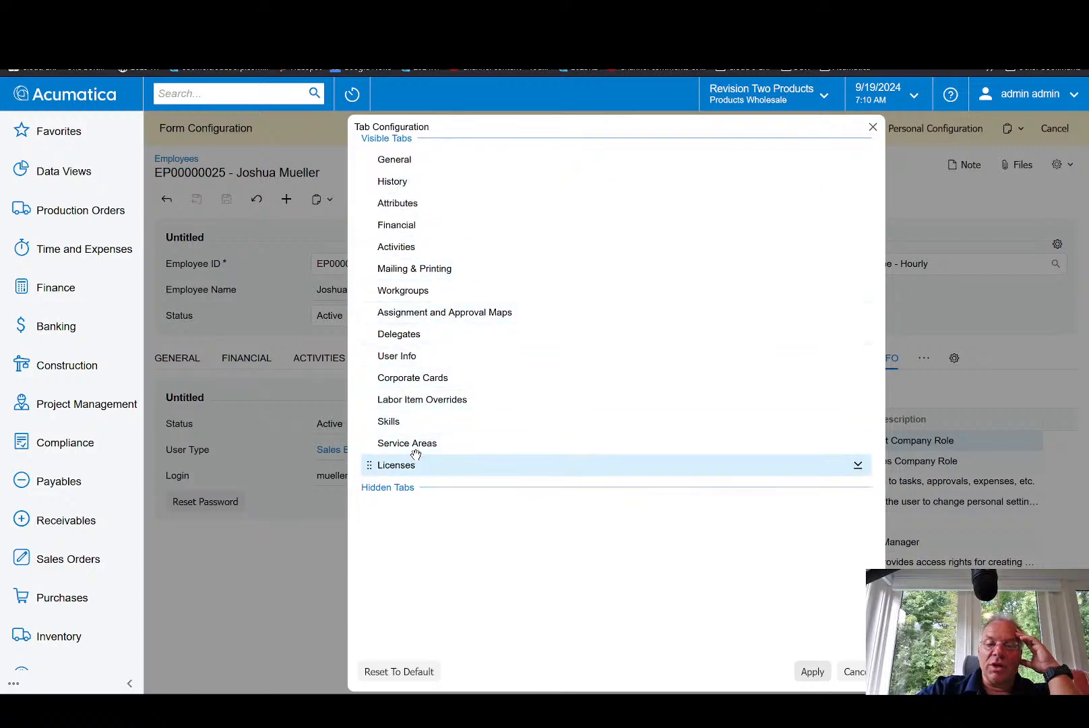
Step: Move the Skills and Service Areas tabs directly after General and apply the tab configuration
drag(399, 430, 411, 182)
drag(407, 450, 417, 200)
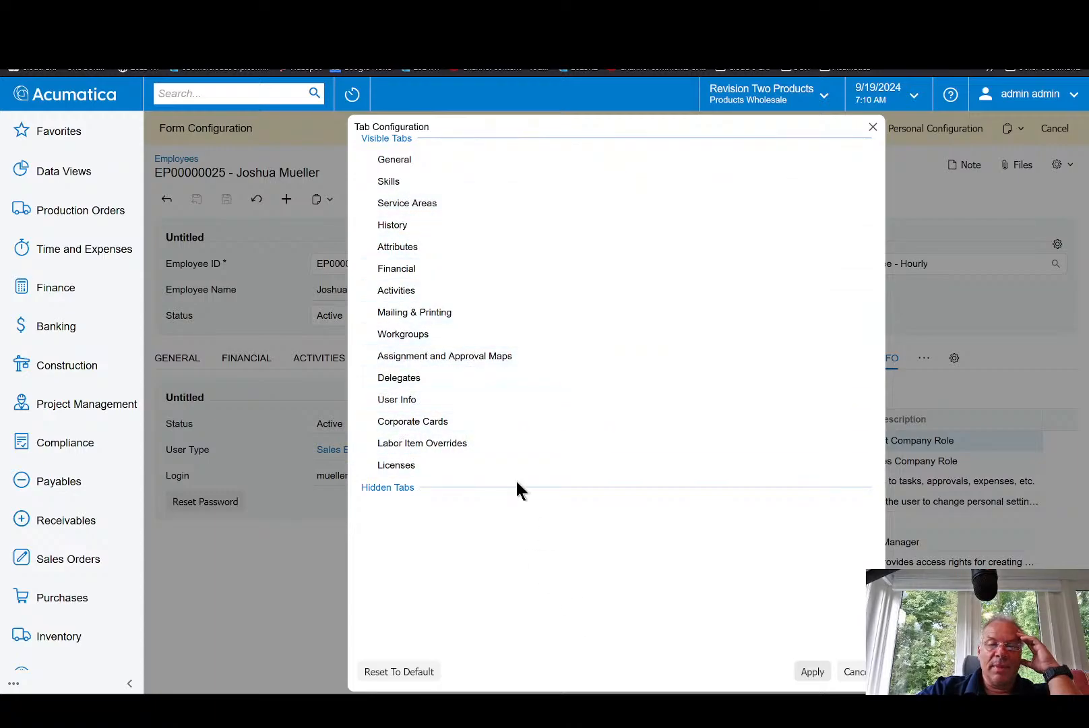
click(812, 671)
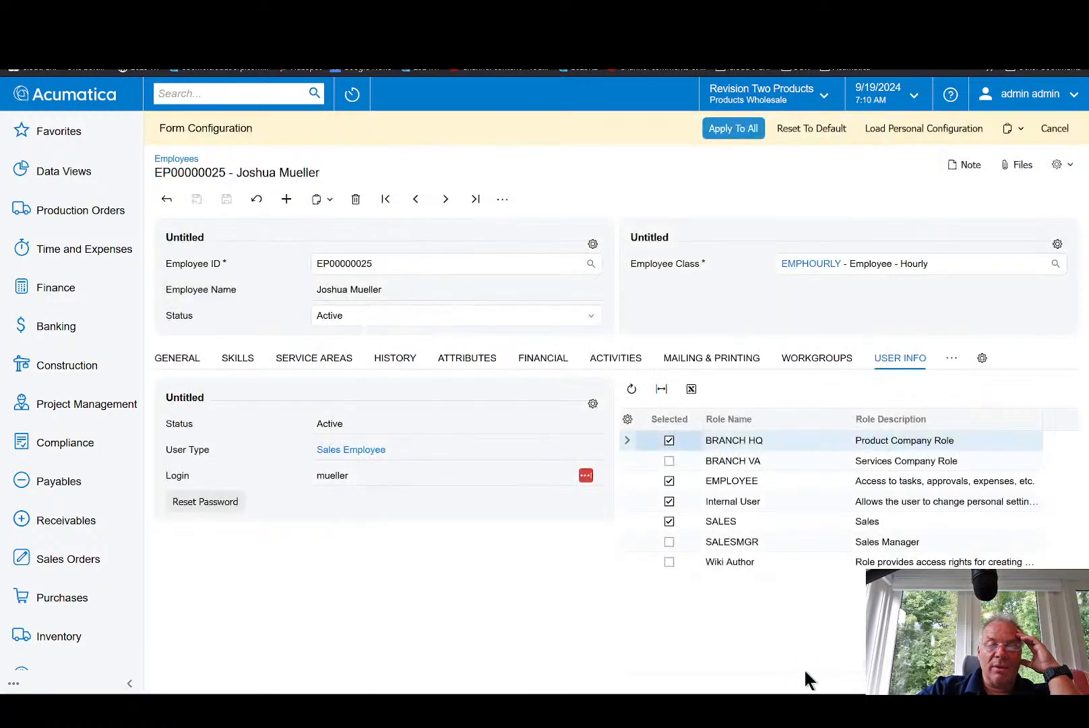
Step: Apply the form configuration to all users and check the reordered Skills and Service Areas tabs, including on the previous employee record
click(732, 128)
click(576, 435)
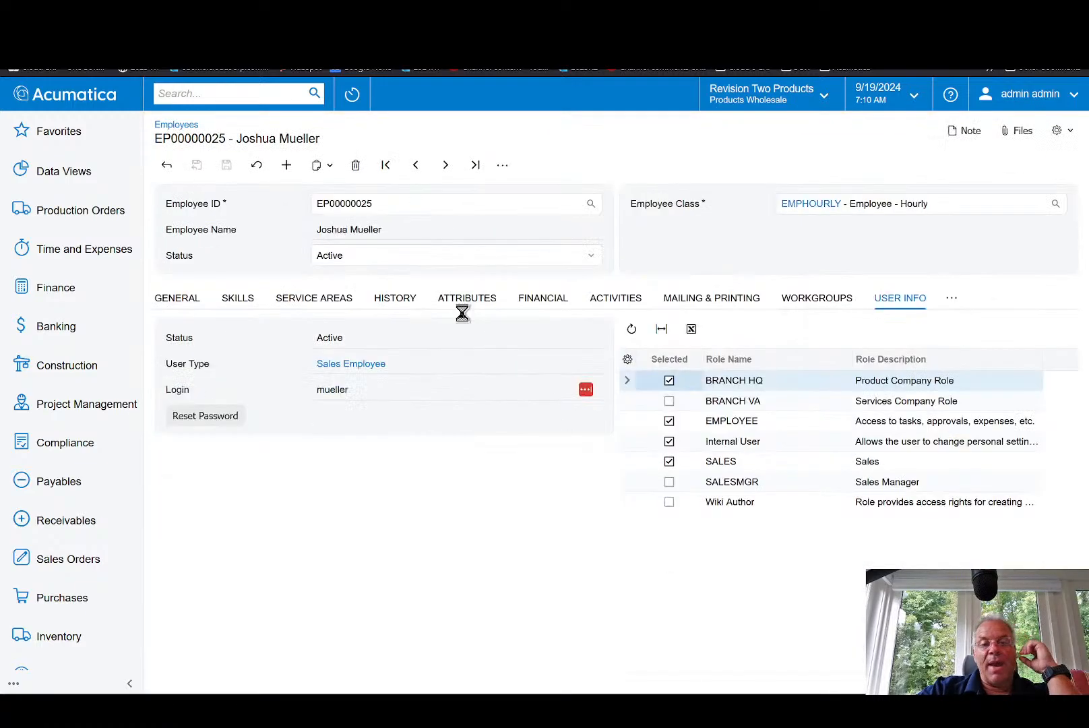
click(240, 297)
click(304, 299)
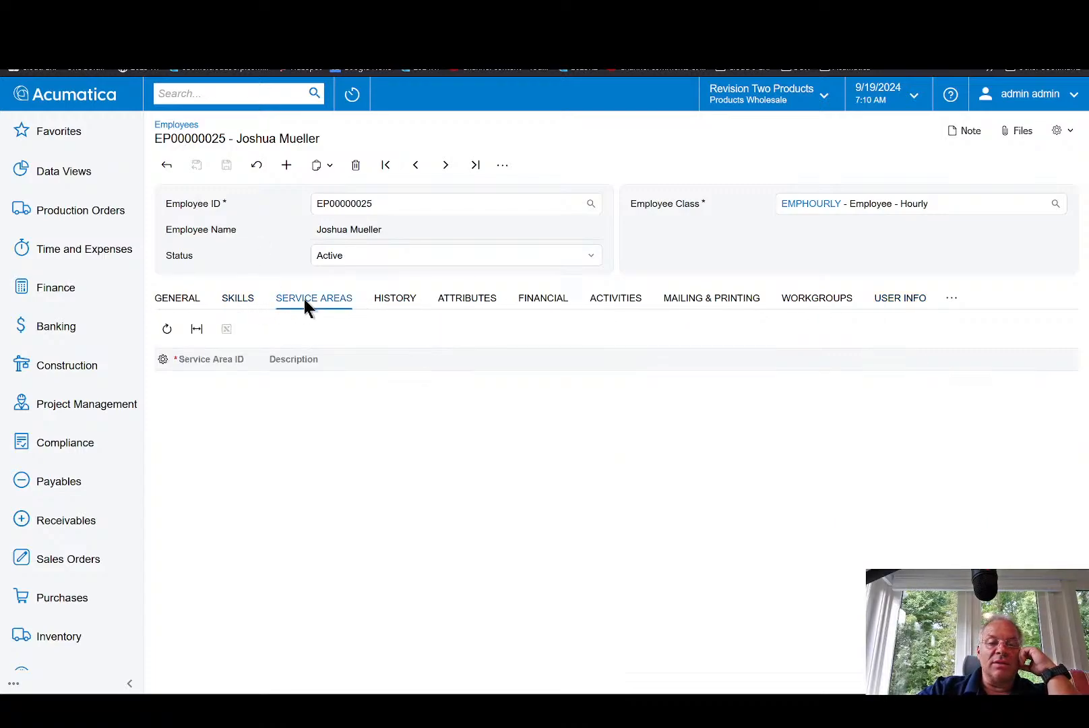
click(236, 300)
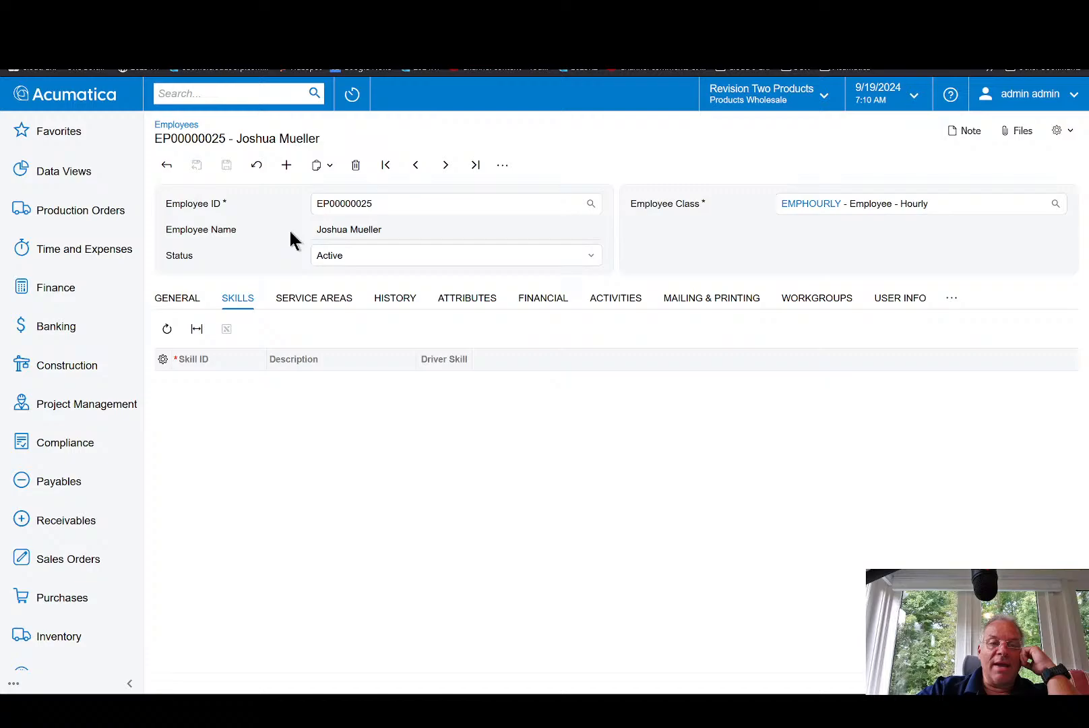
click(414, 165)
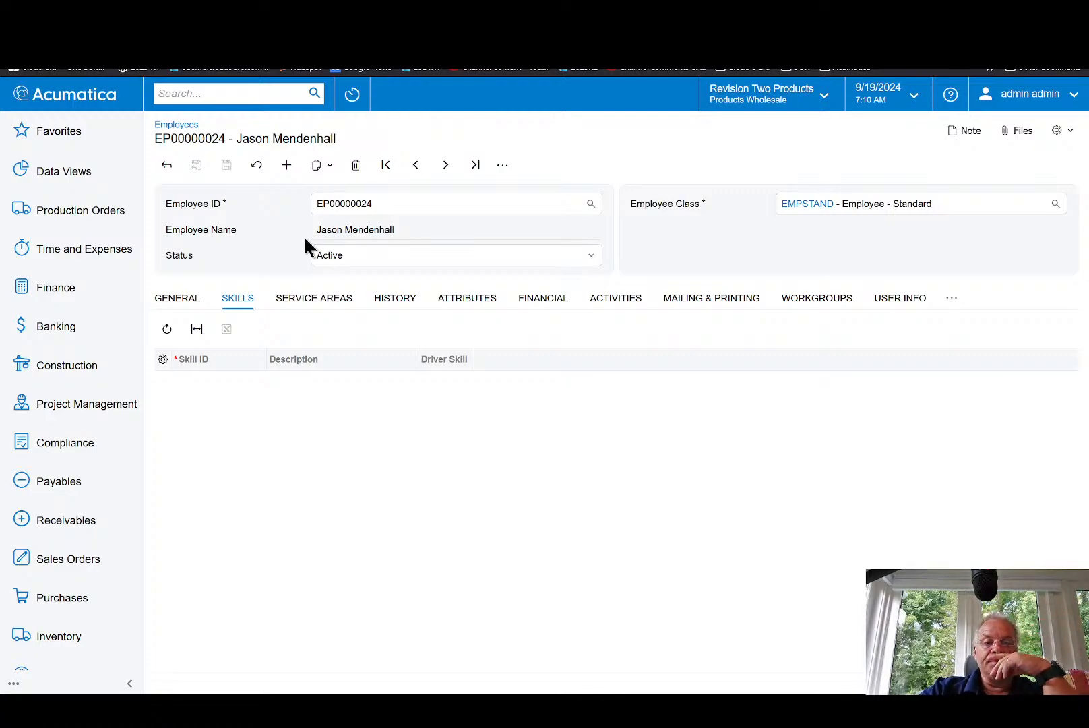
click(195, 298)
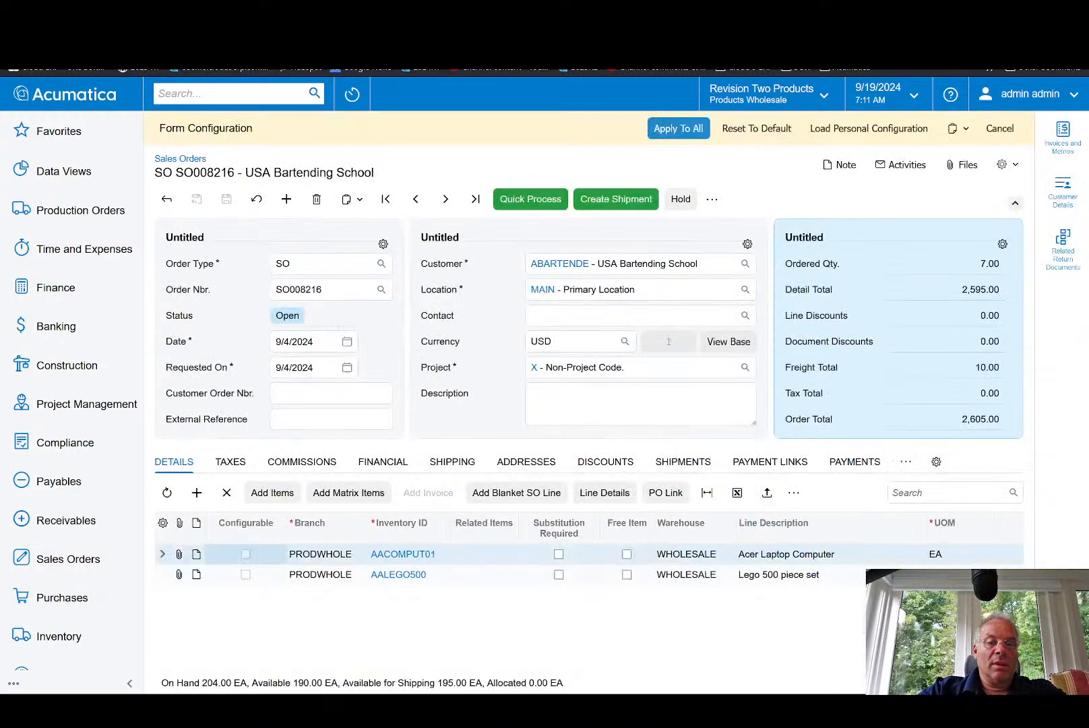
Step: Return to the Sales Orders list and preview order SO008216 and the Sales Order Details by Customer in the side panel, then collapse it
click(166, 200)
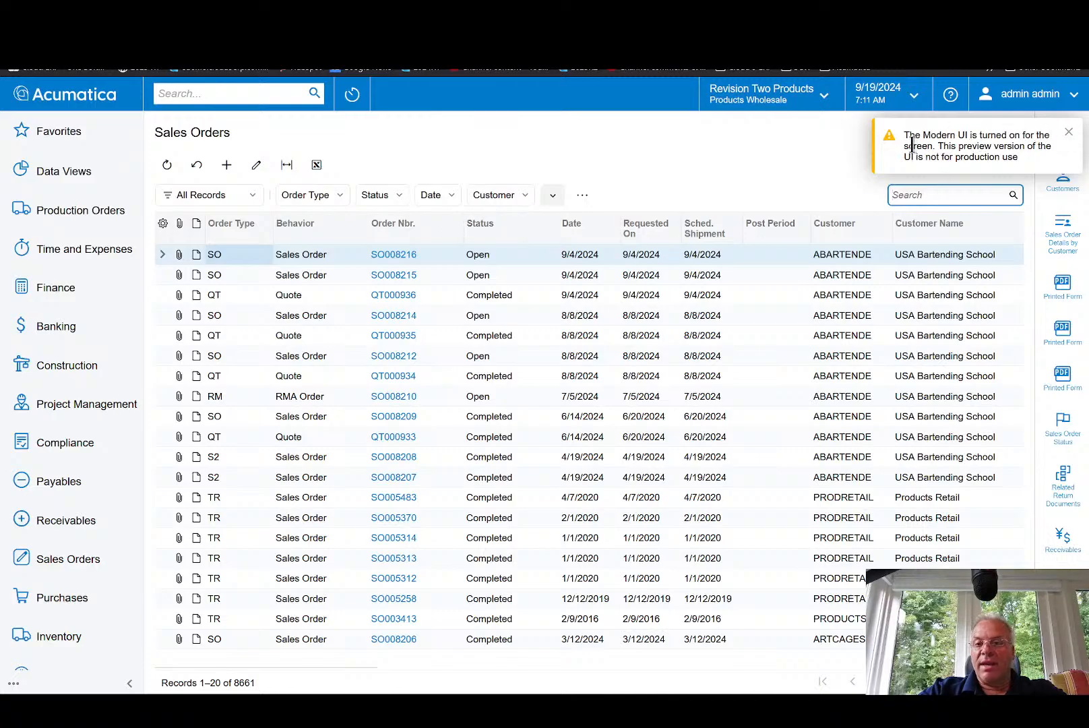
click(1069, 135)
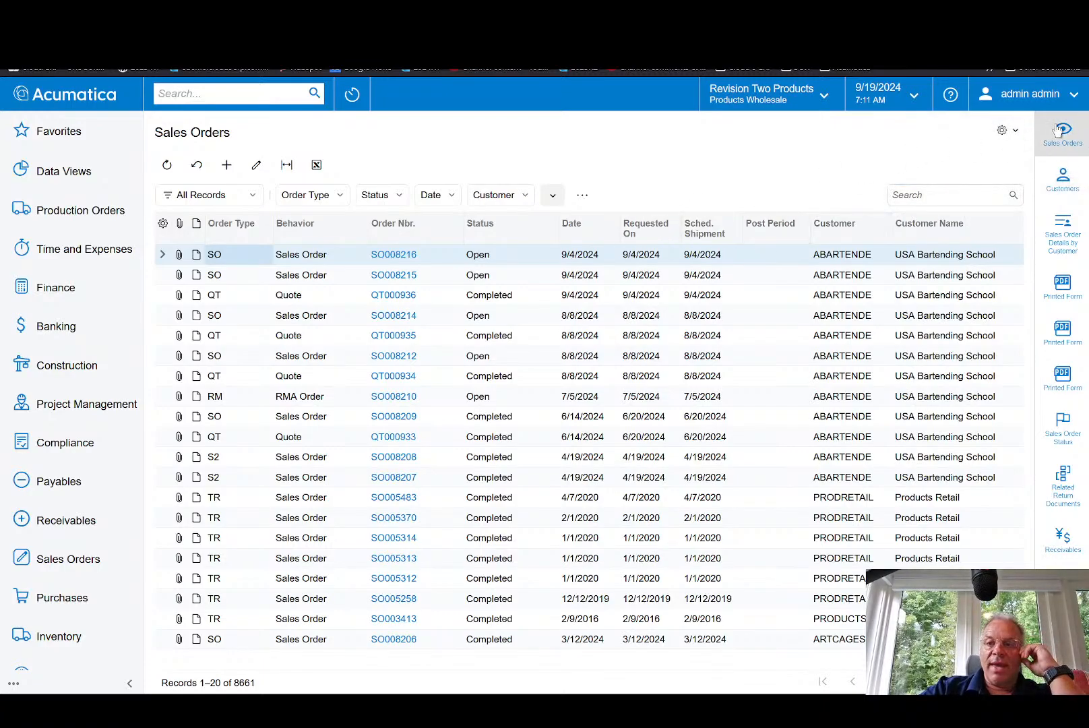
click(1061, 131)
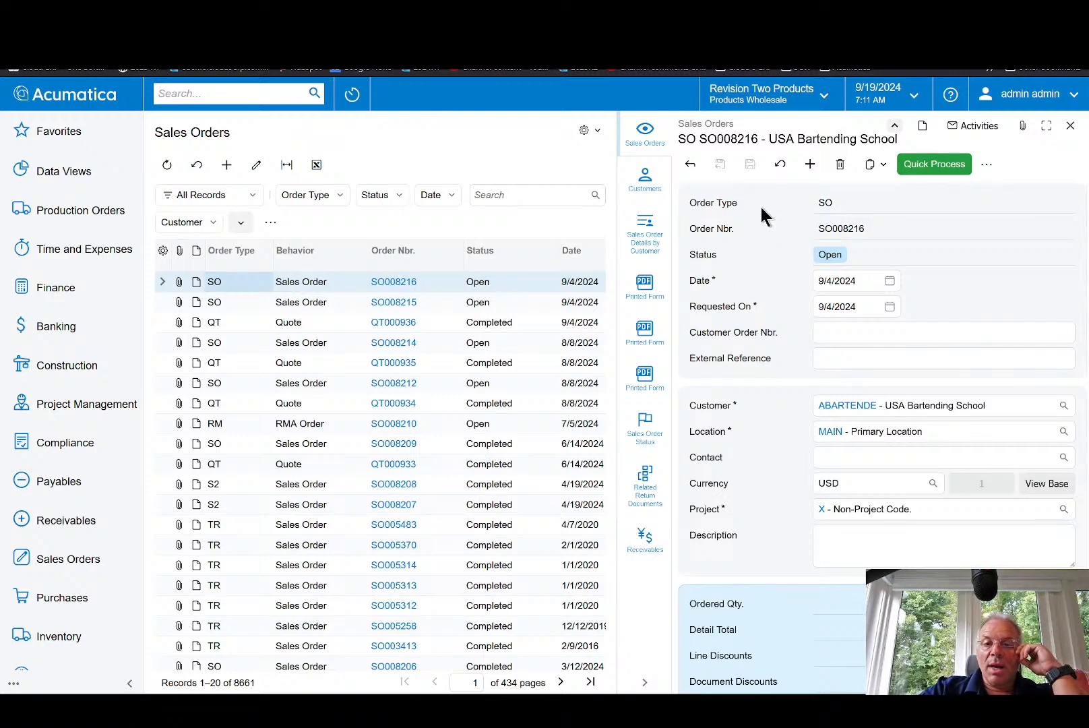
click(648, 286)
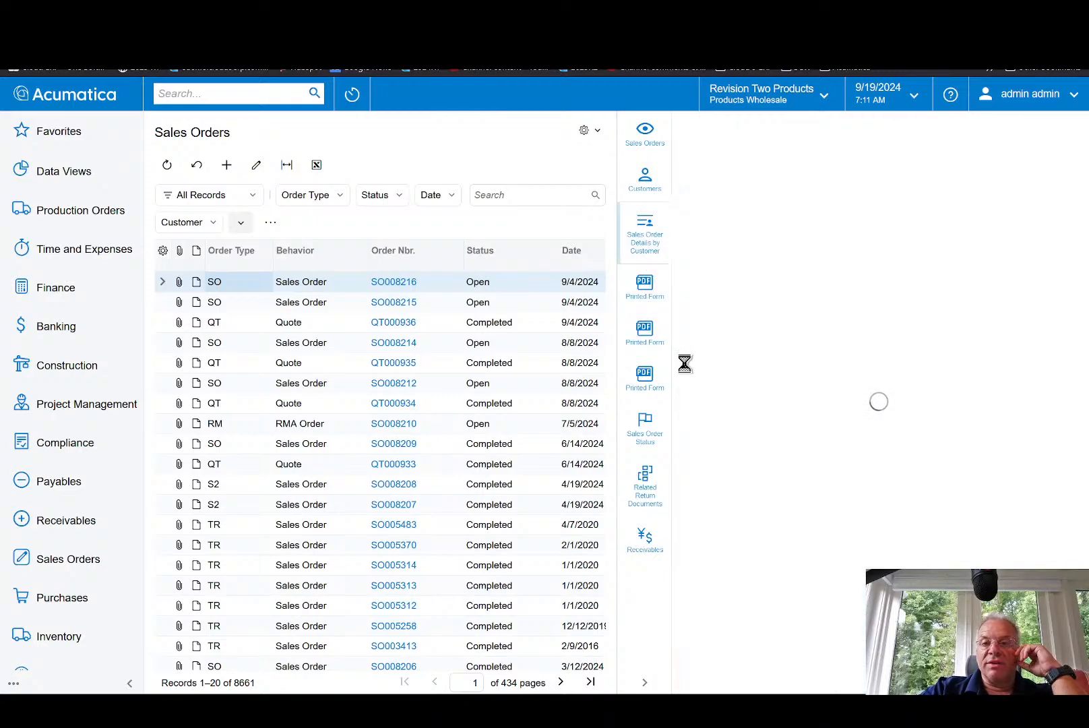
click(645, 684)
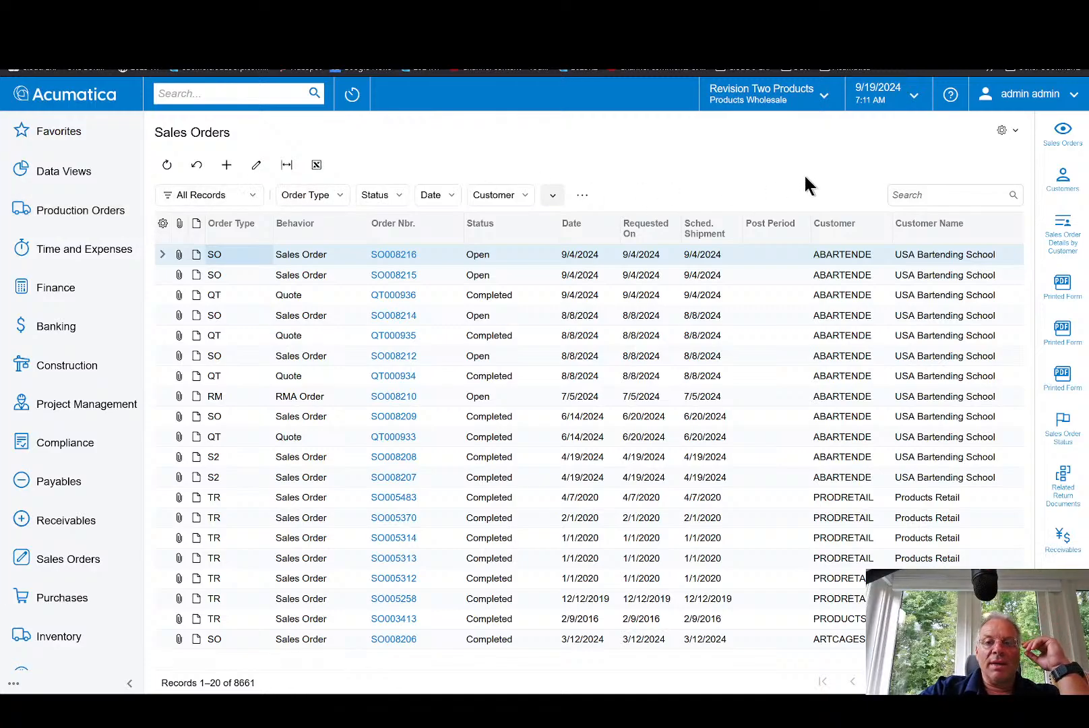
Step: Search the Sales Orders list for 933 and clear the search
click(930, 192)
text(933)
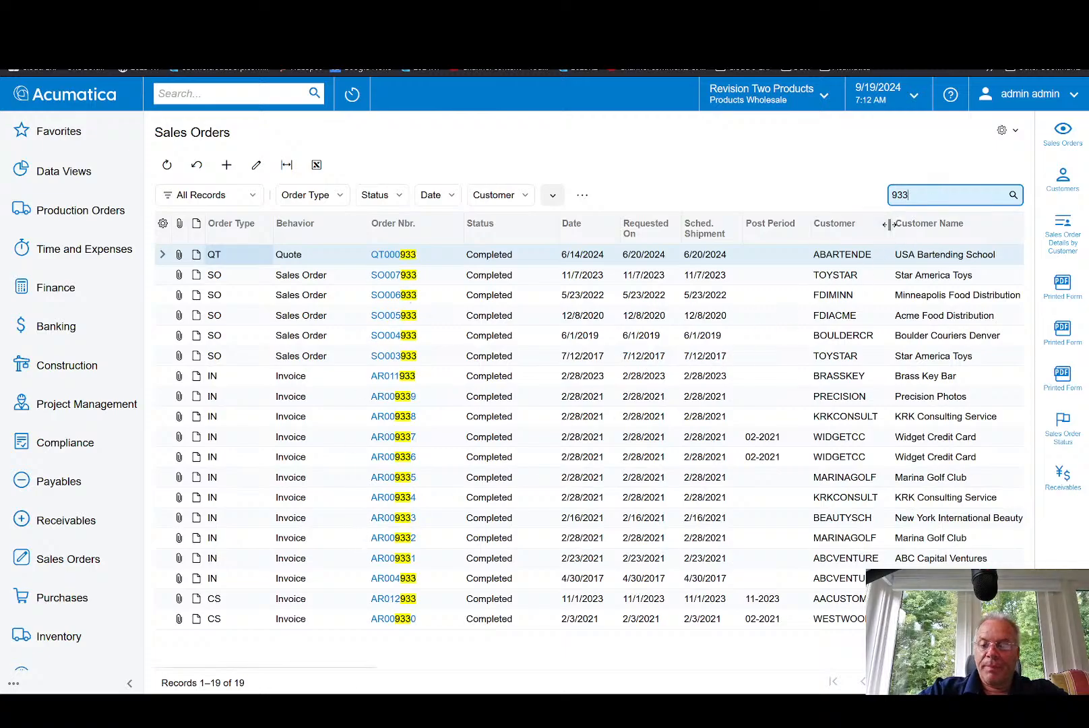
key(BackSpace)
key(BackSpace)
key(BackSpace)
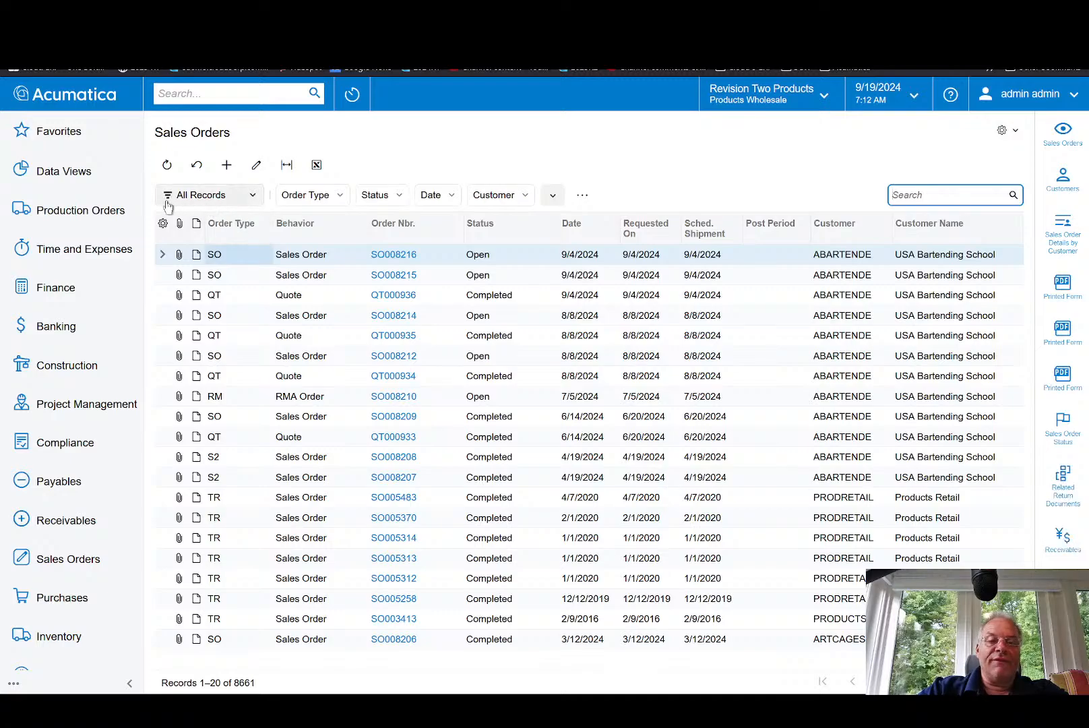
Step: Filter the Sales Orders list to records whose Order Type equals SO
click(335, 199)
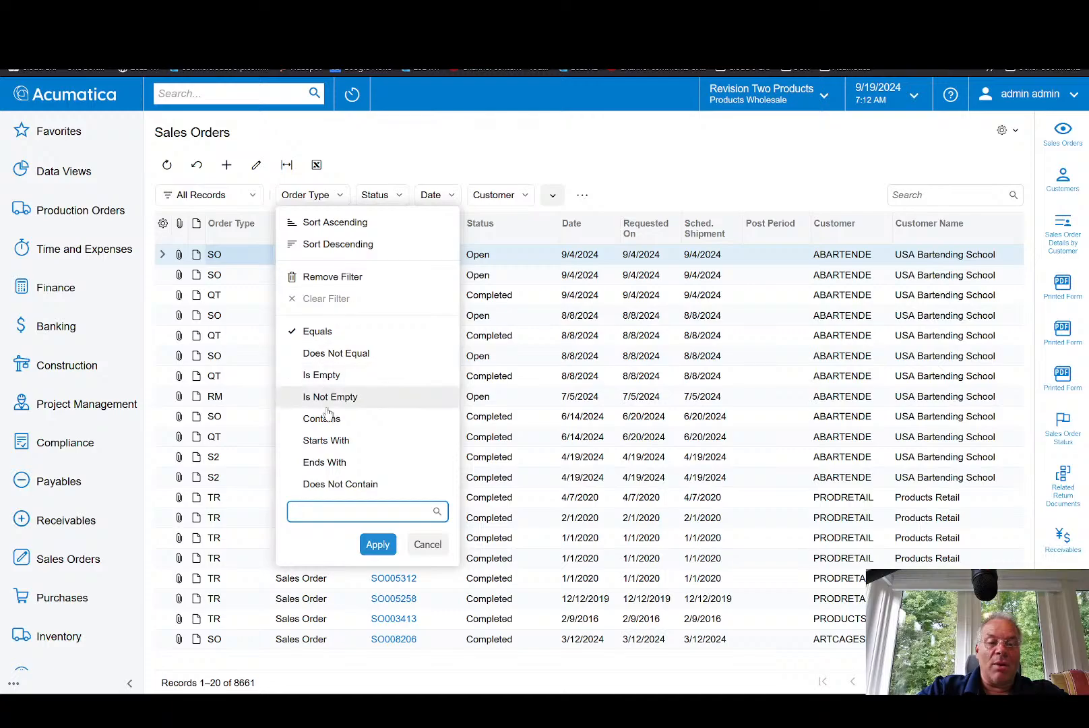
text(SO)
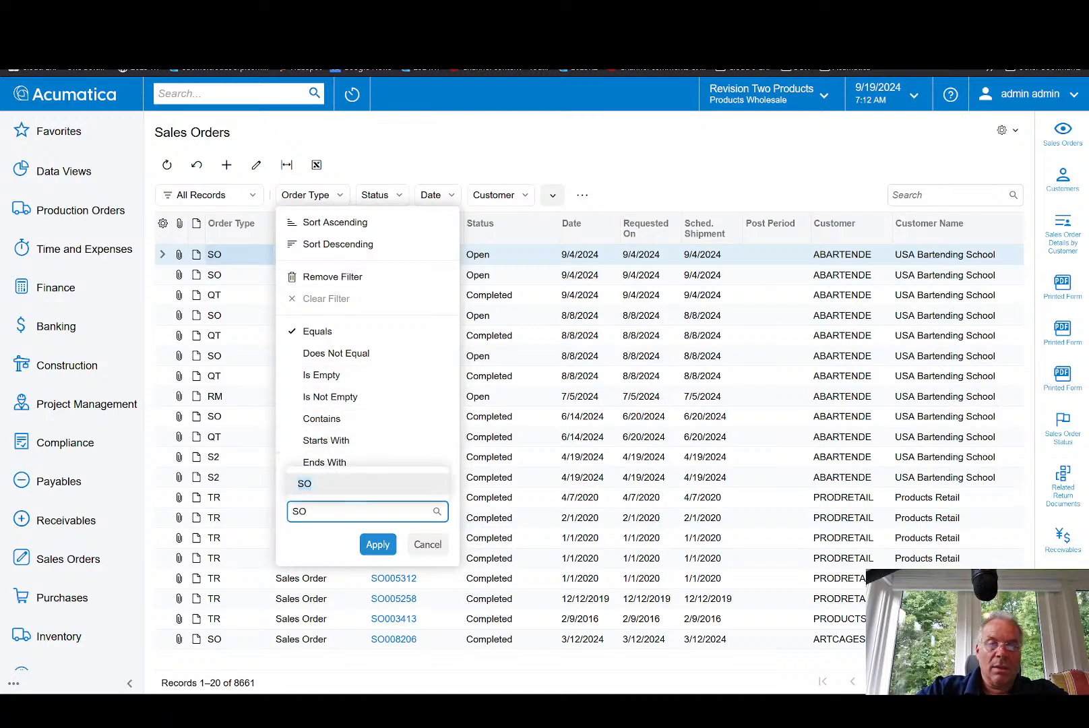
click(376, 546)
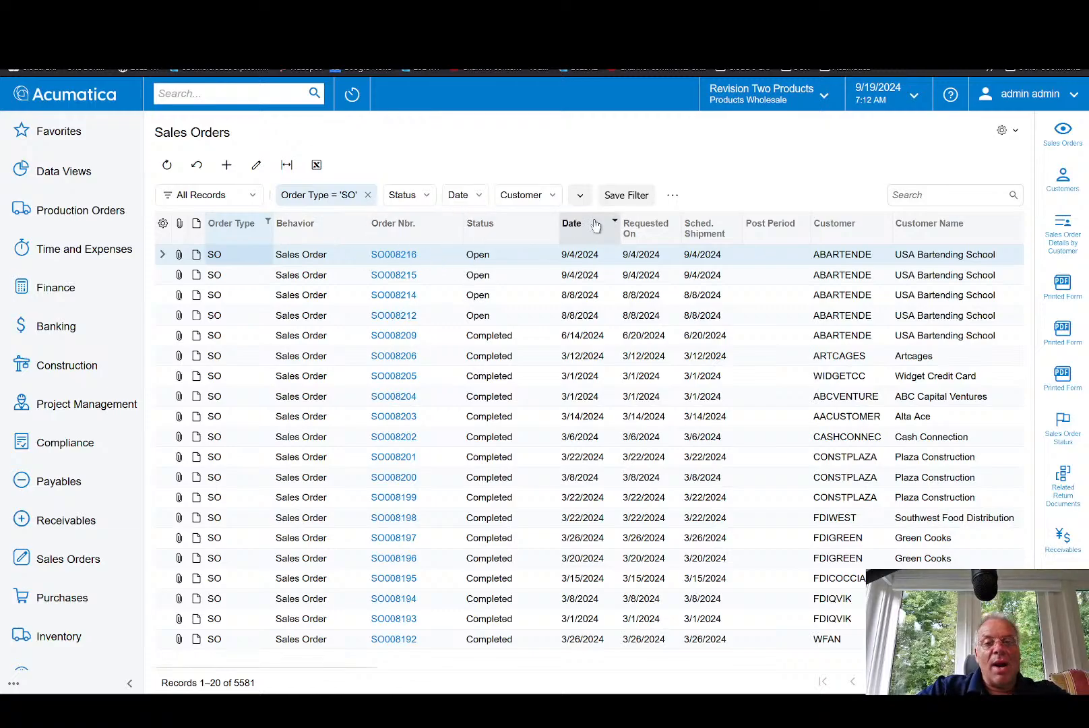
Step: Save the current filter as "SO Type Orders" and open the list of saved filters
click(640, 197)
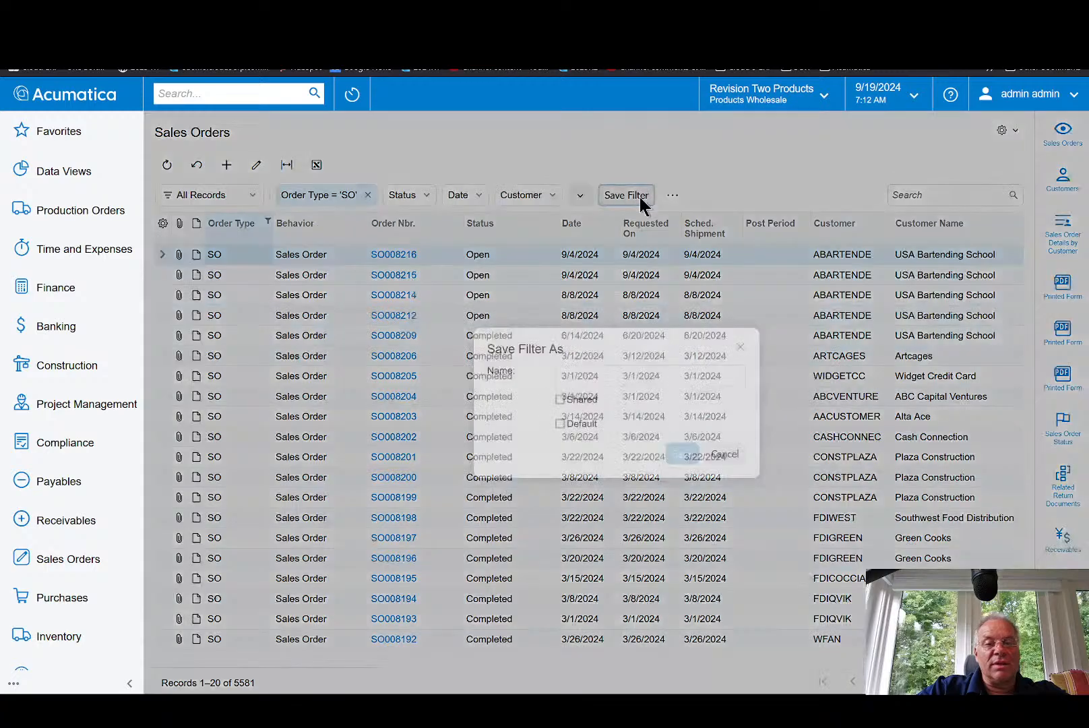
text(S)
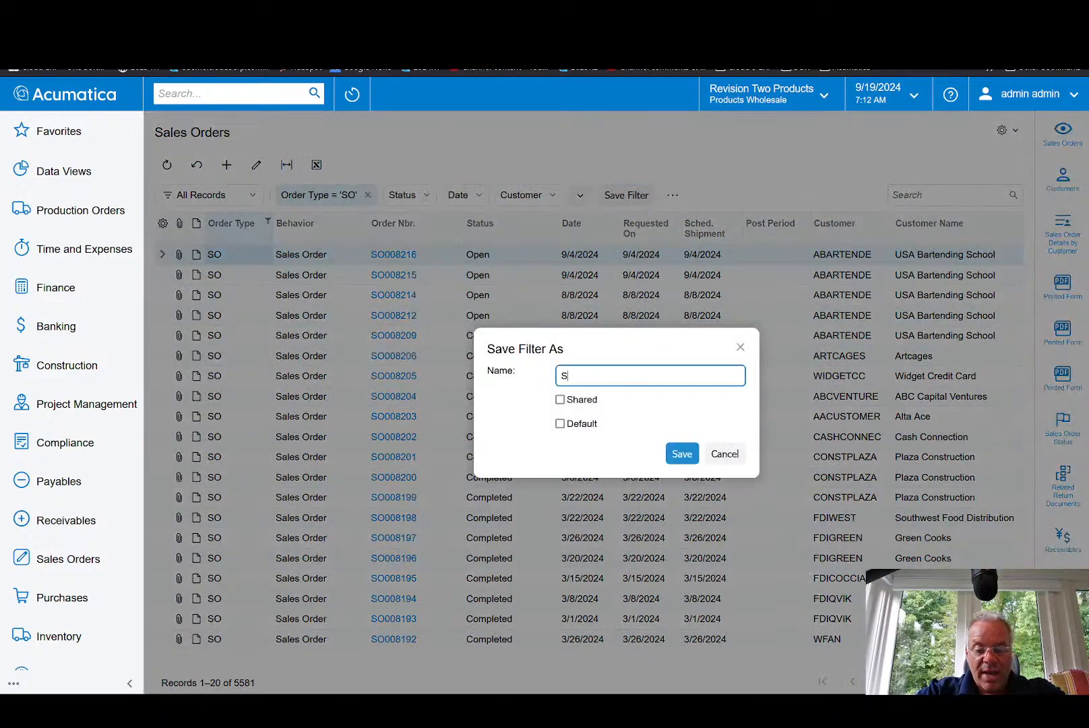
text(O Type Orders)
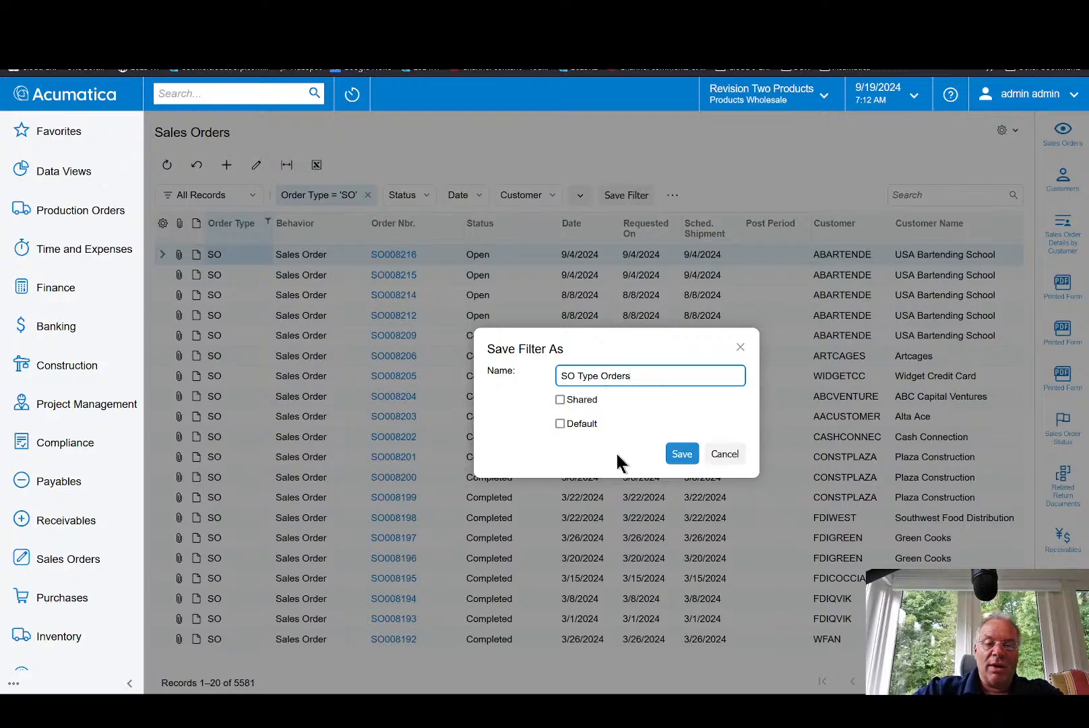
click(680, 454)
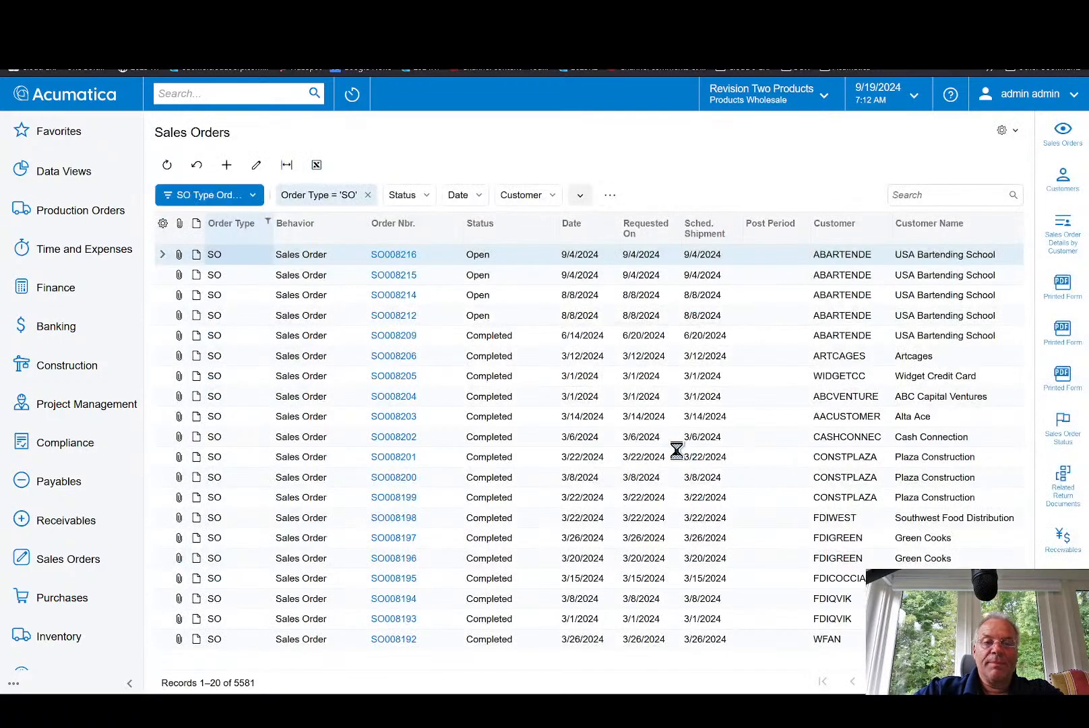
click(221, 194)
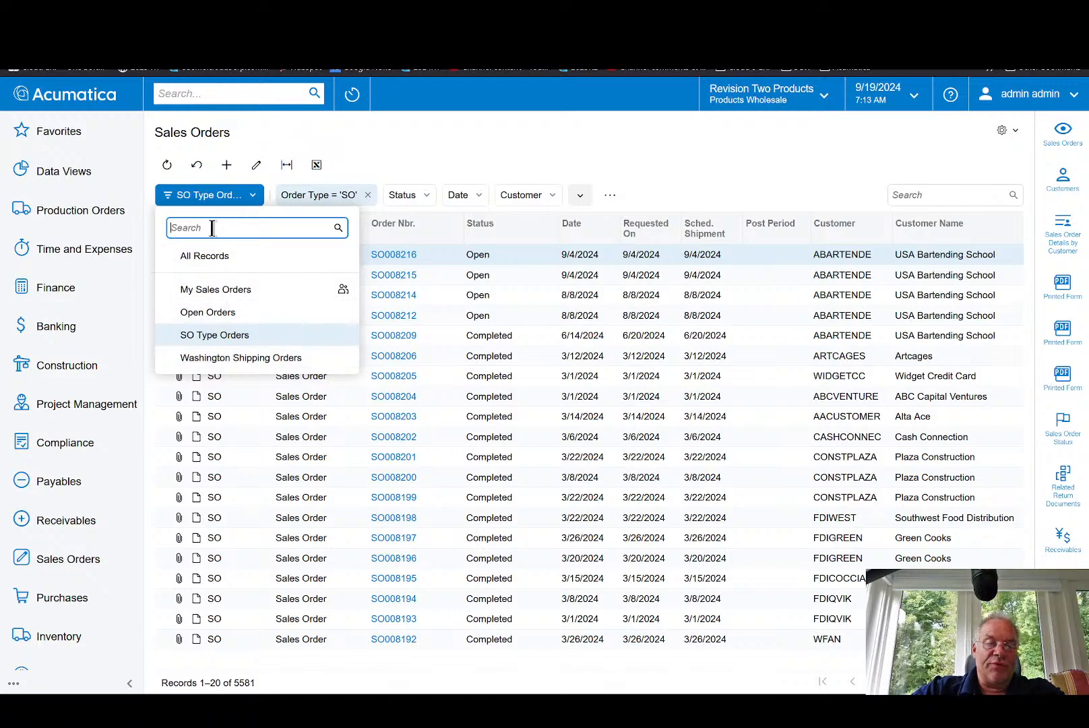
Step: Change the Order Type filter value to RM by picking the RMA Order type from the lookup, and apply it
click(429, 164)
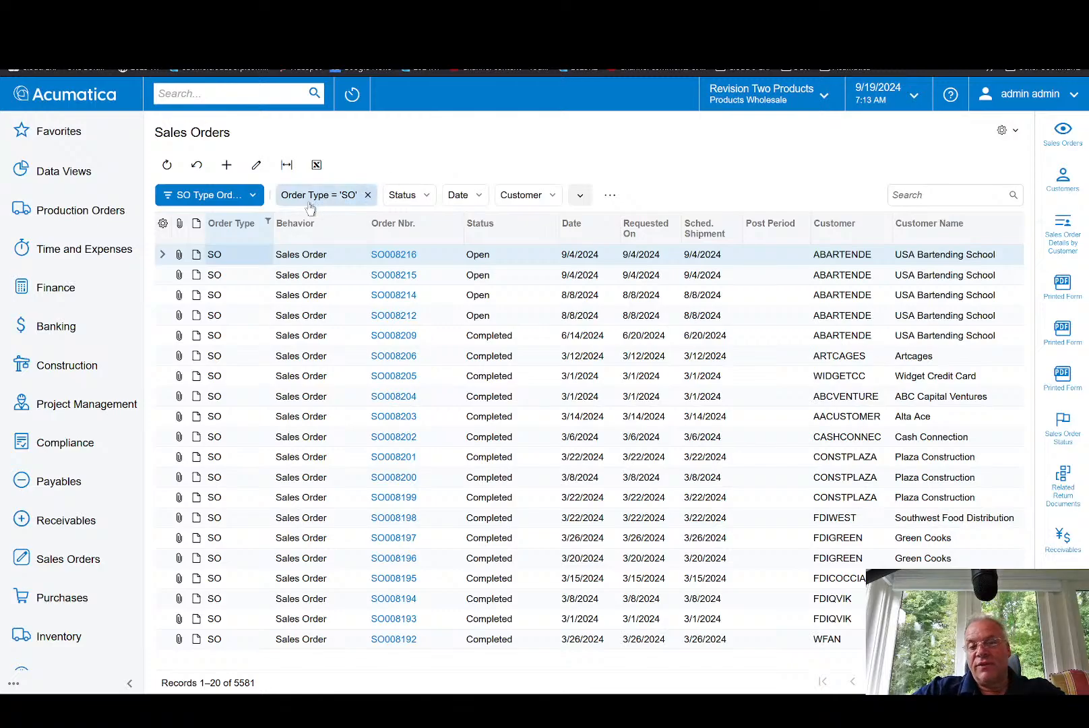
click(345, 197)
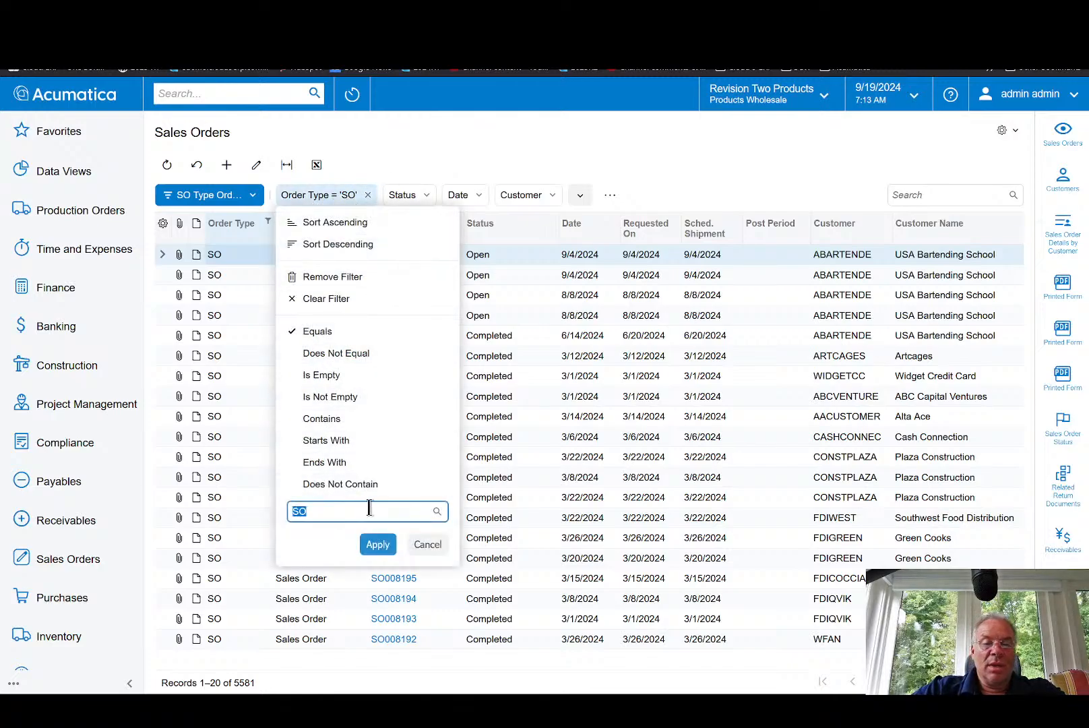
click(438, 511)
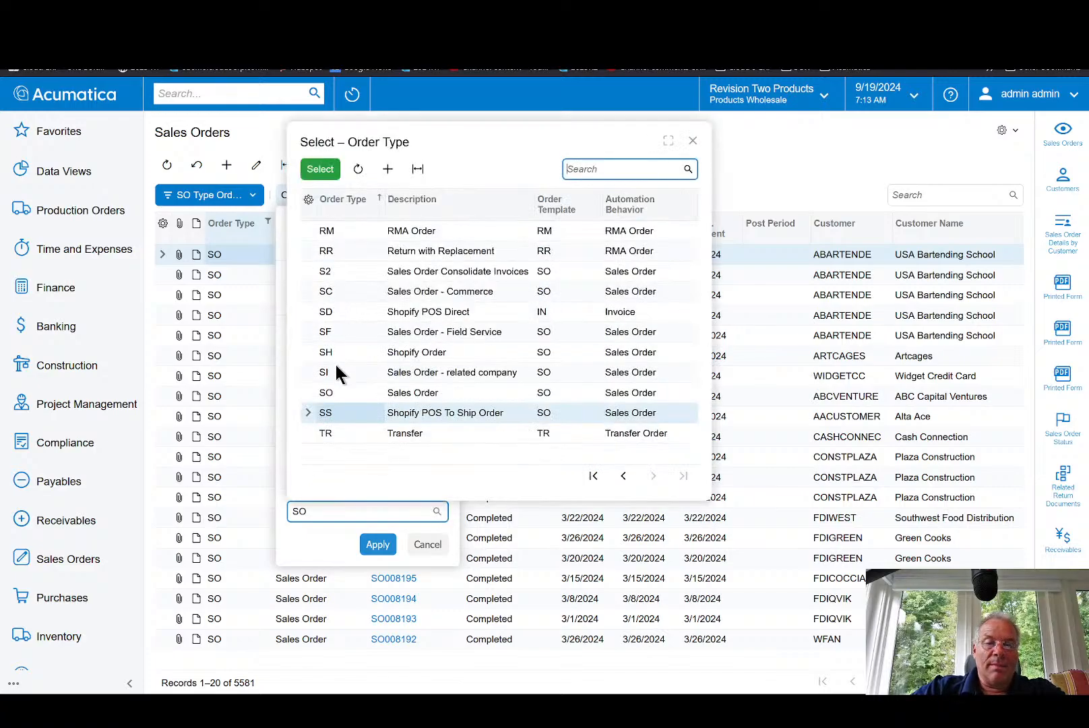
double_click(330, 233)
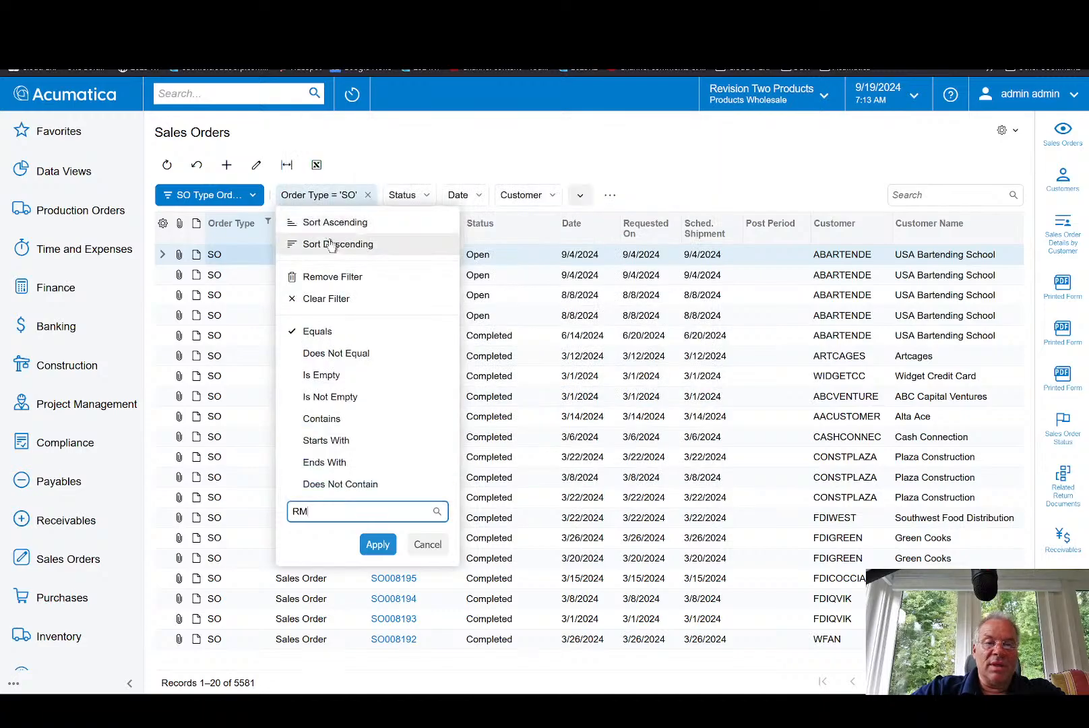
click(378, 545)
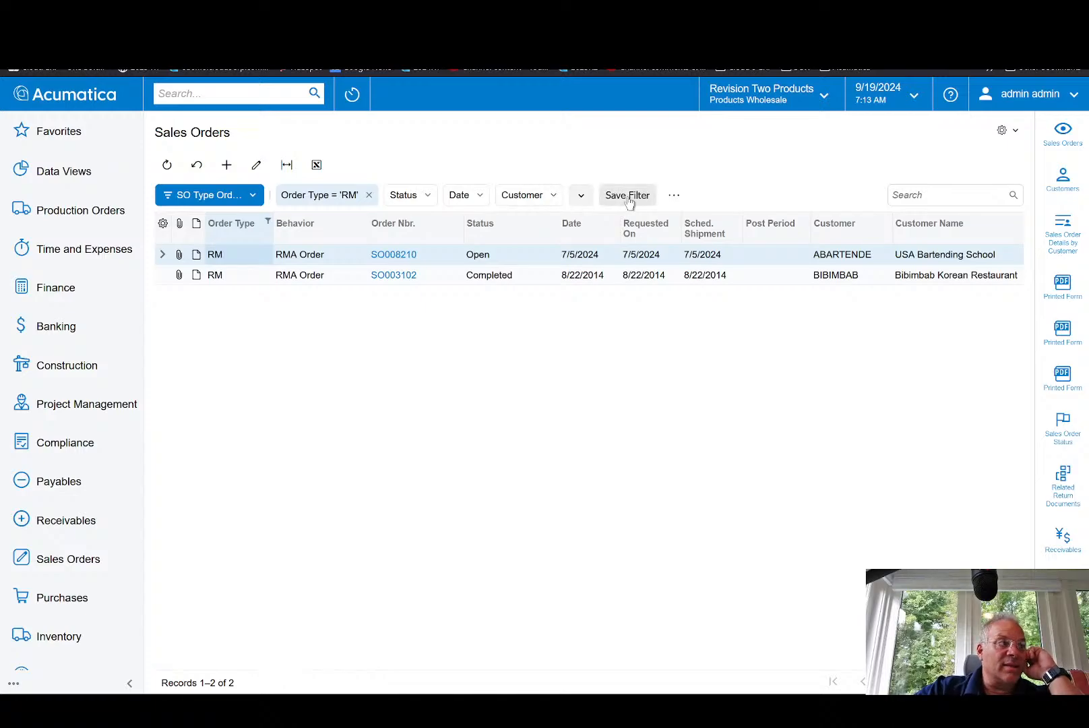
Step: Save the changed filter under the new name "RM Type Orders" and view the list of saved filters
click(674, 195)
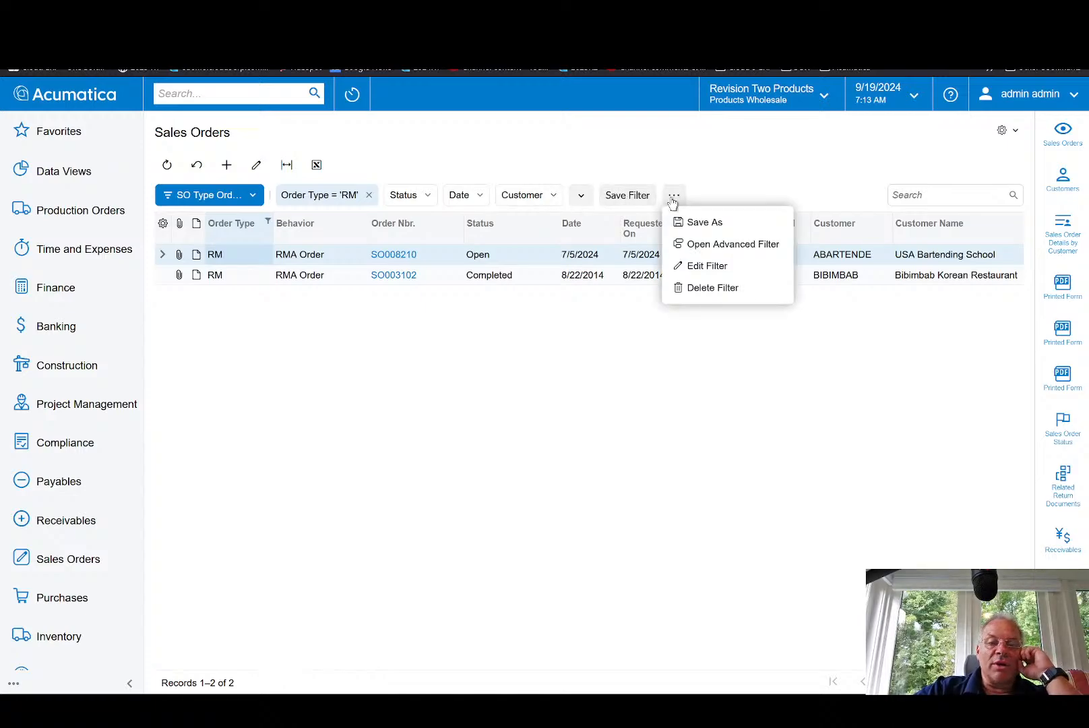
click(704, 222)
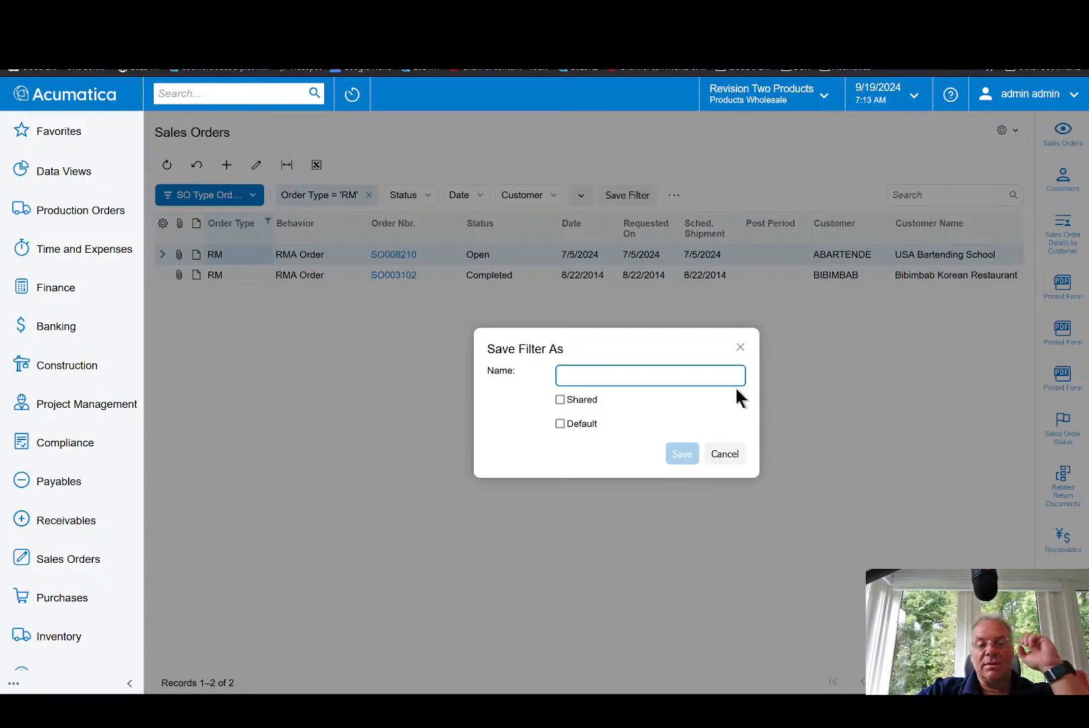
text(RM)
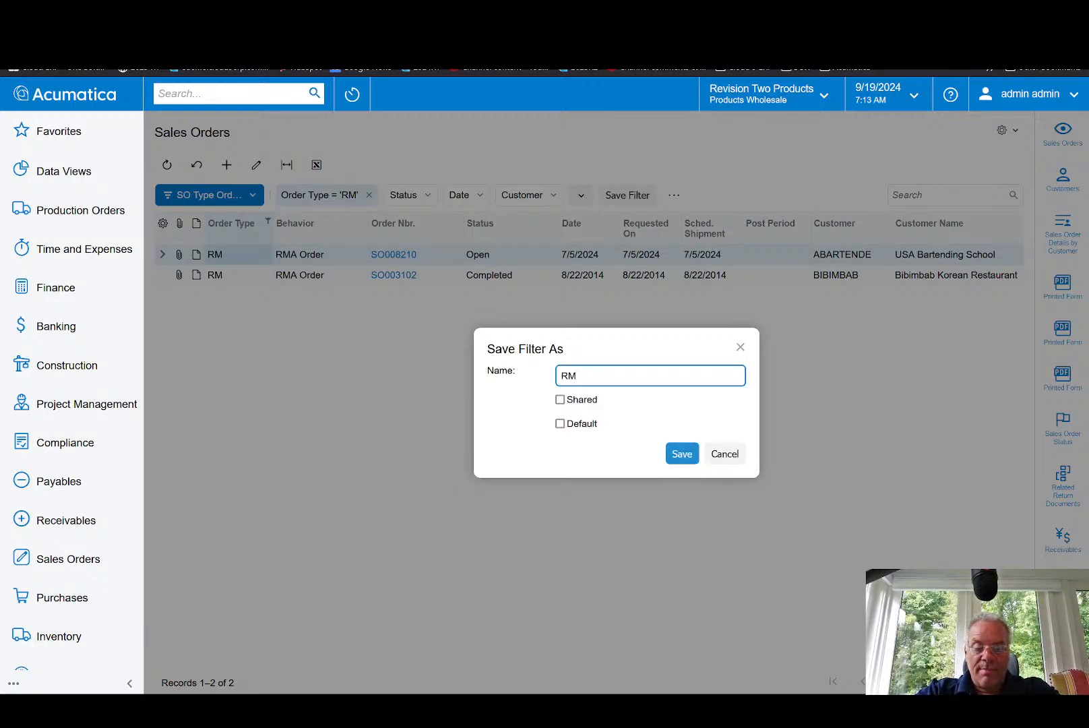
text( Type Orders)
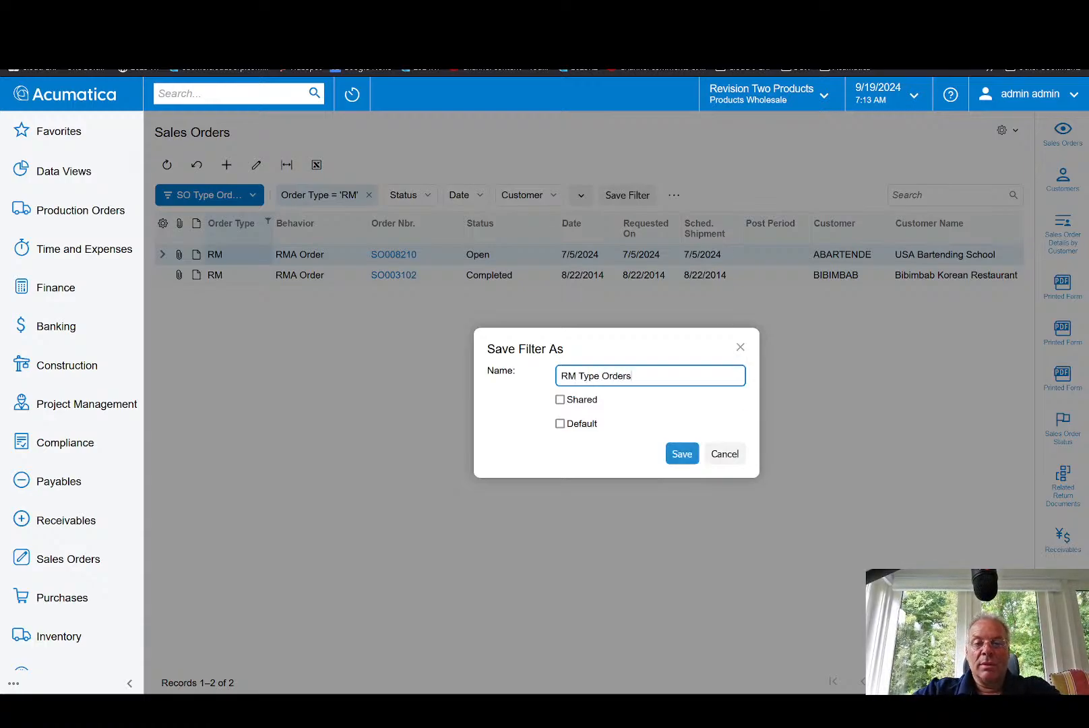
click(682, 453)
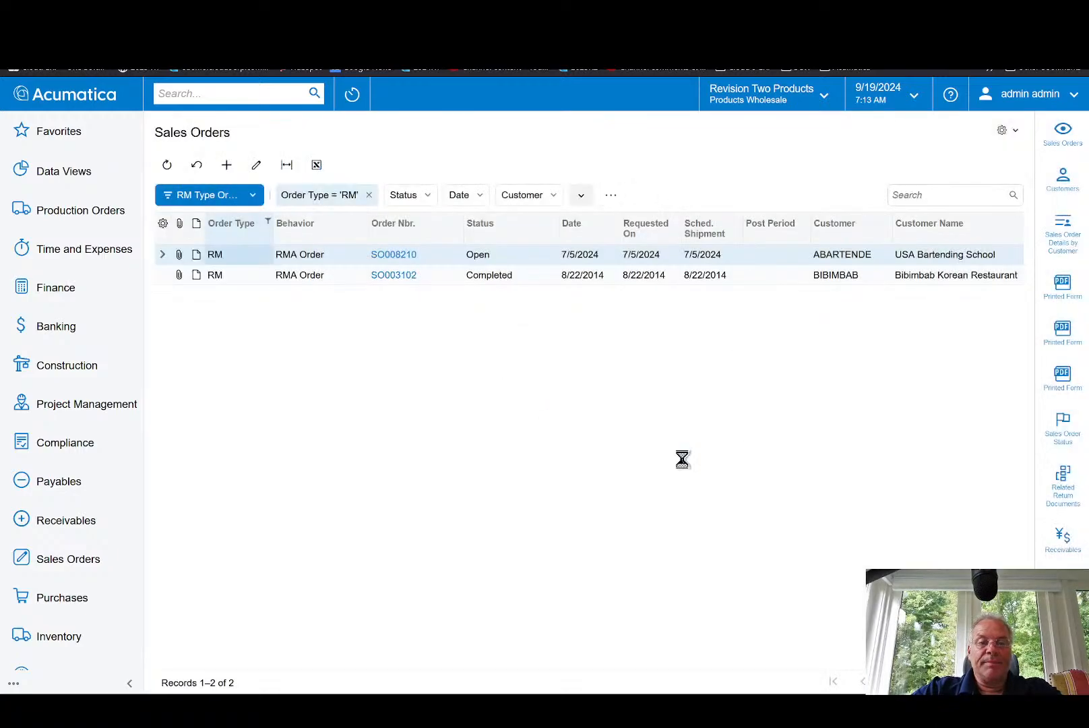
click(250, 196)
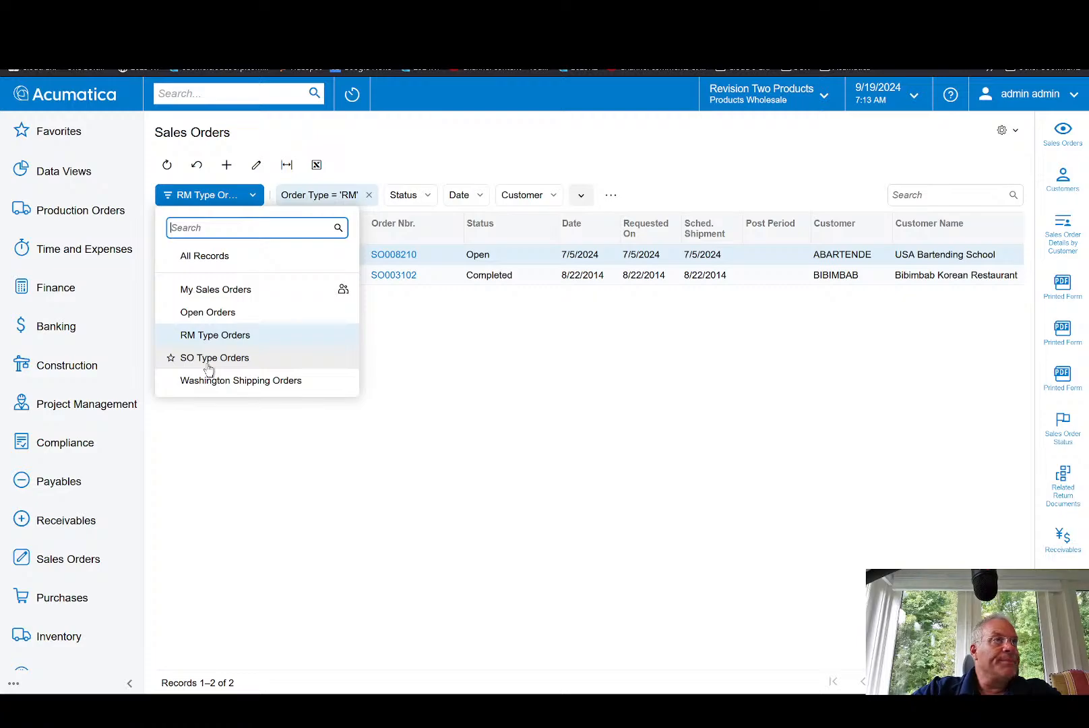
click(422, 448)
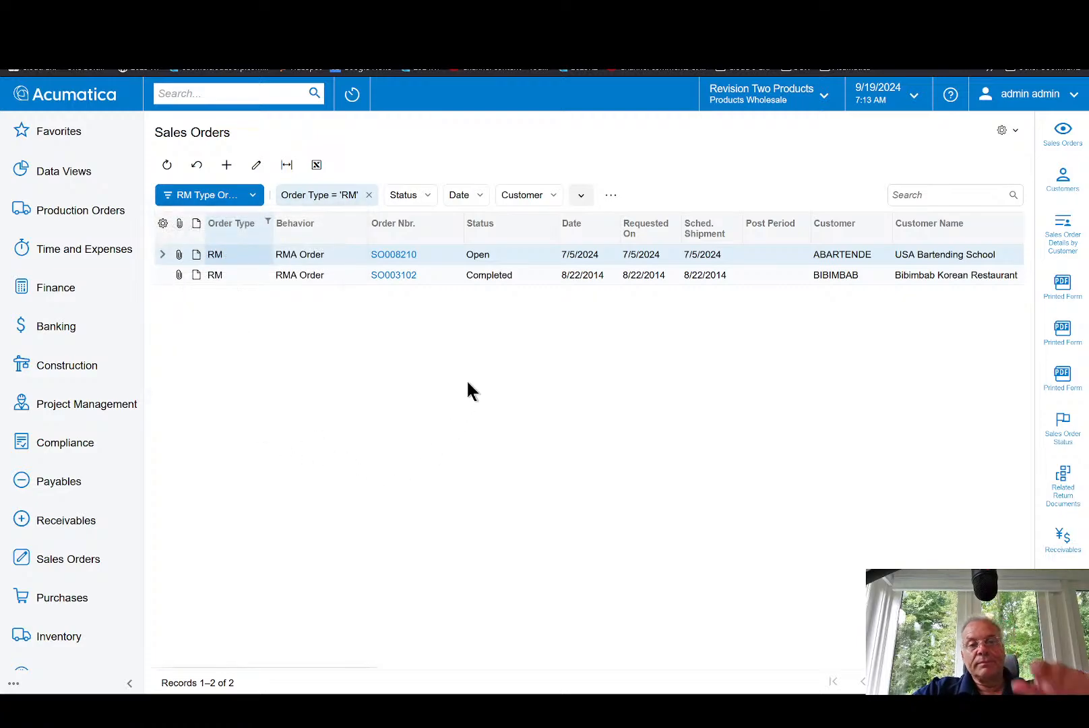
Step: Open the advanced filter and switch the operator after the Order Type condition to OR and back to AND
click(611, 196)
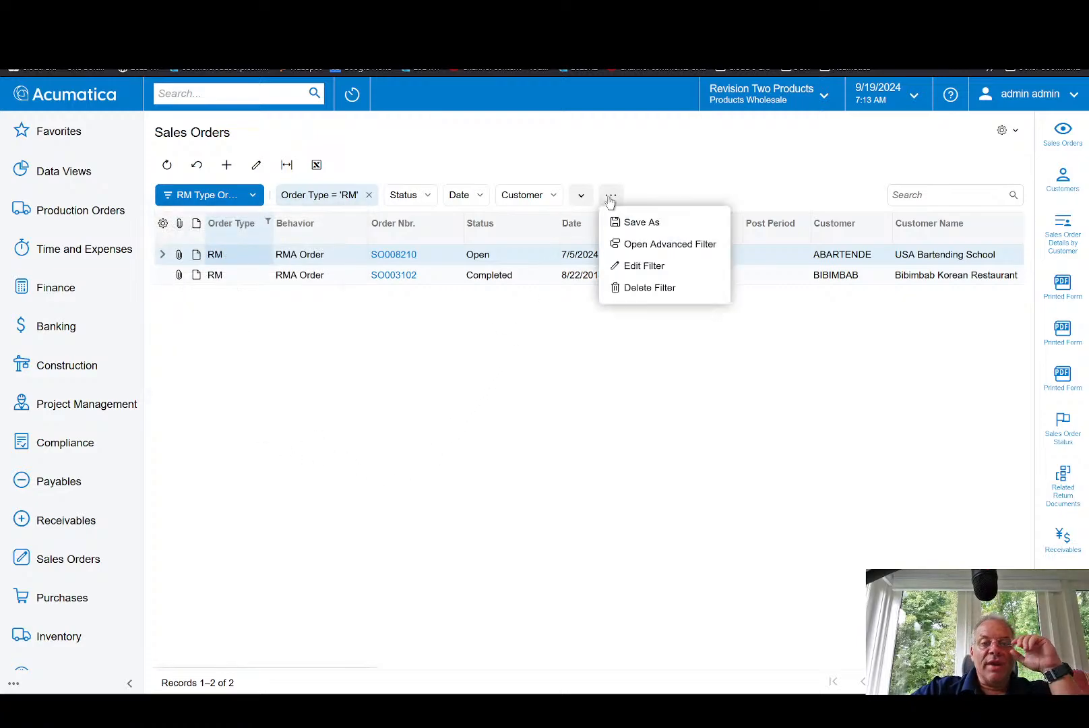
click(672, 246)
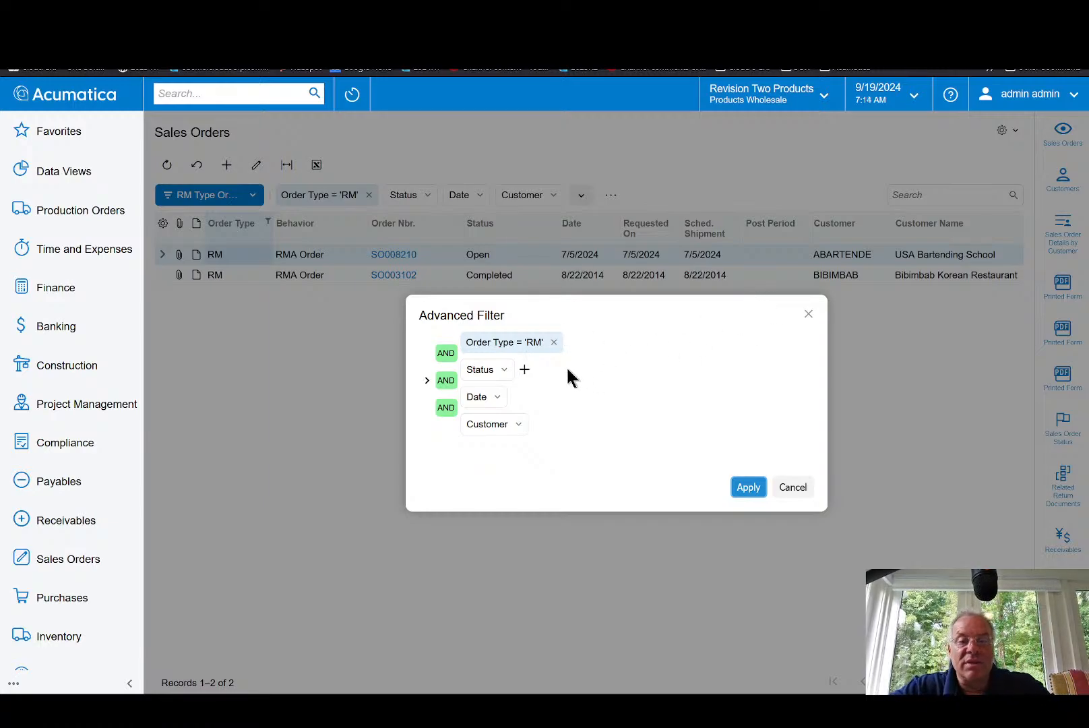
click(449, 359)
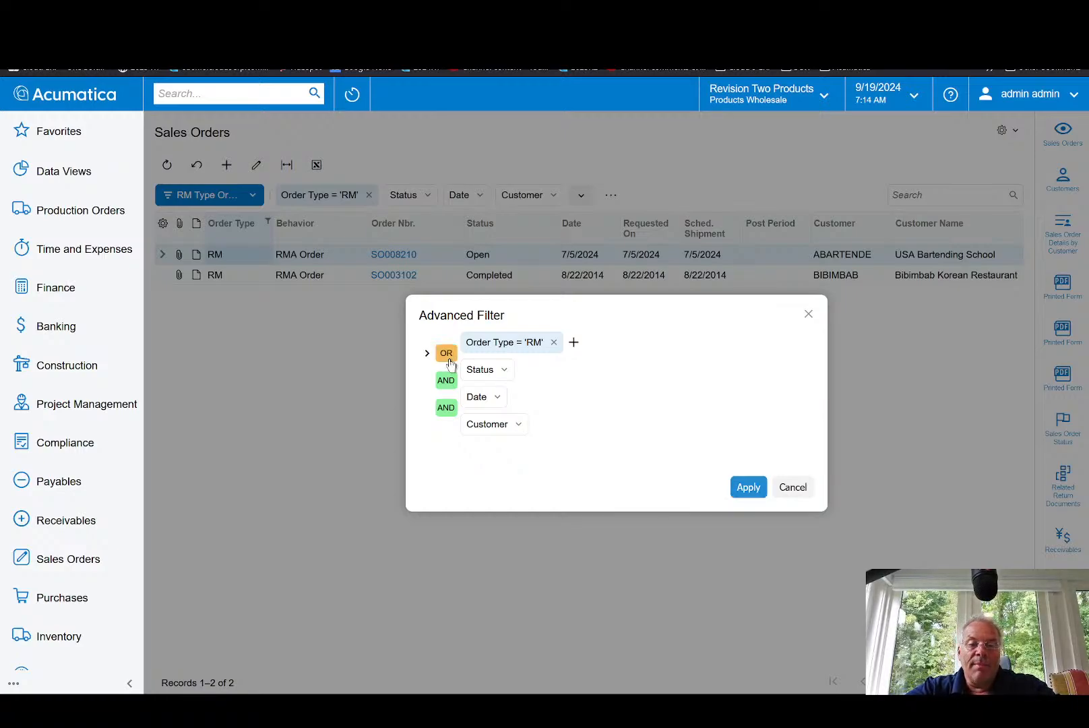
click(449, 359)
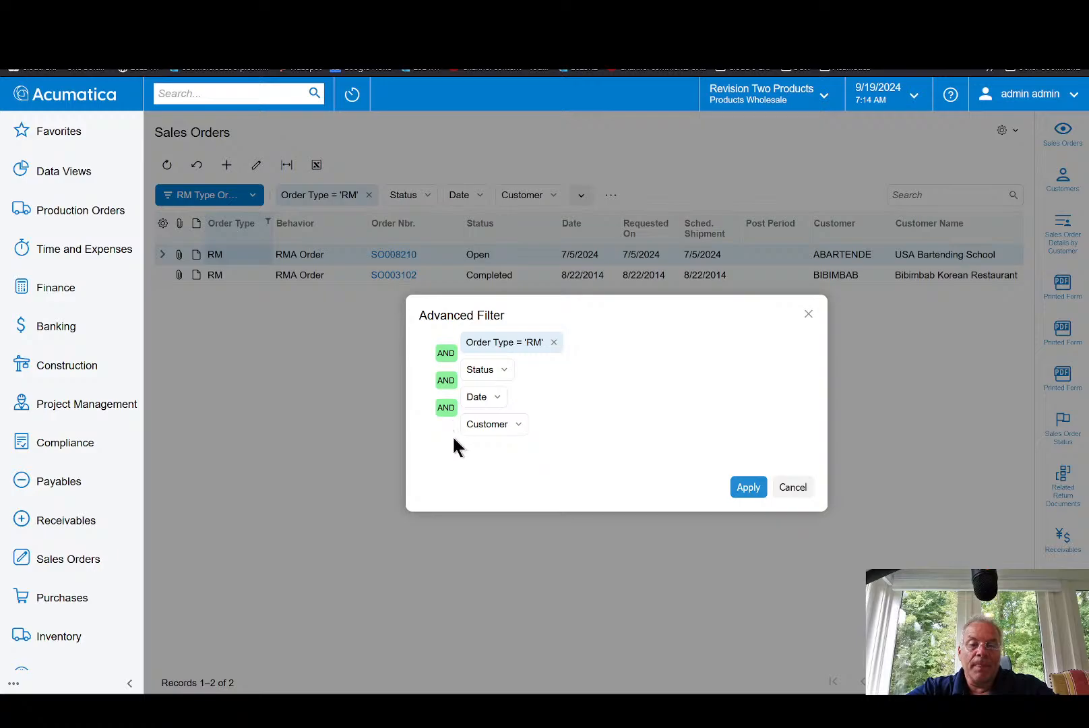
mouse_move(544, 431)
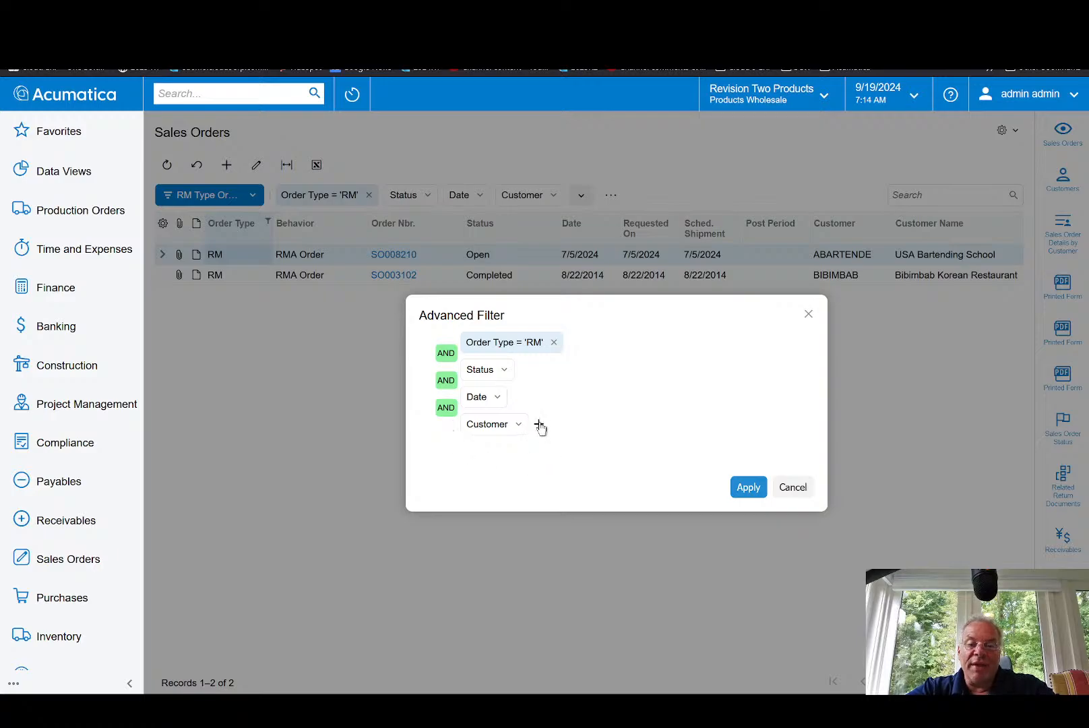
Step: Restrict the advanced filter's Status condition to Open only
click(491, 372)
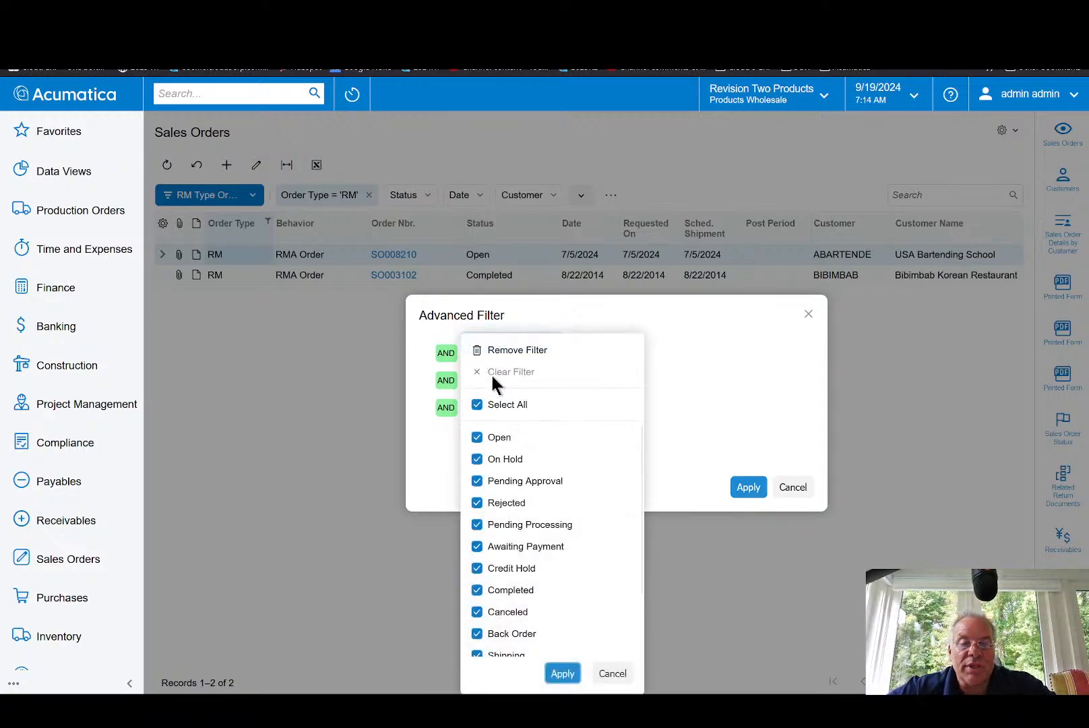
click(744, 393)
drag(667, 314, 625, 189)
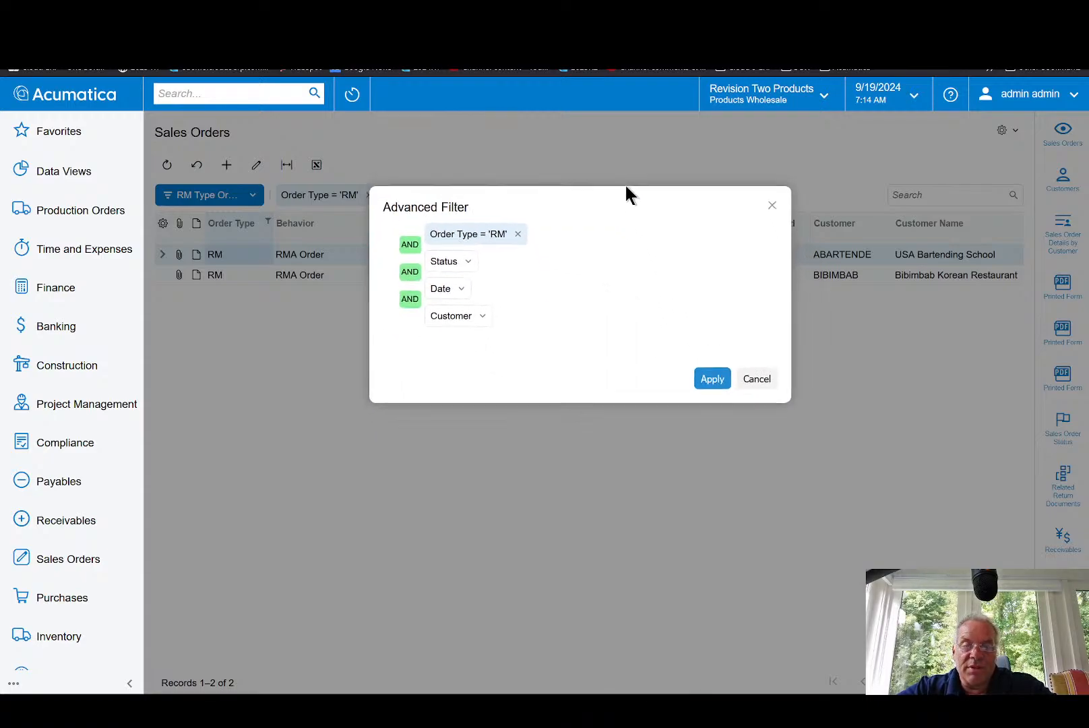
click(439, 242)
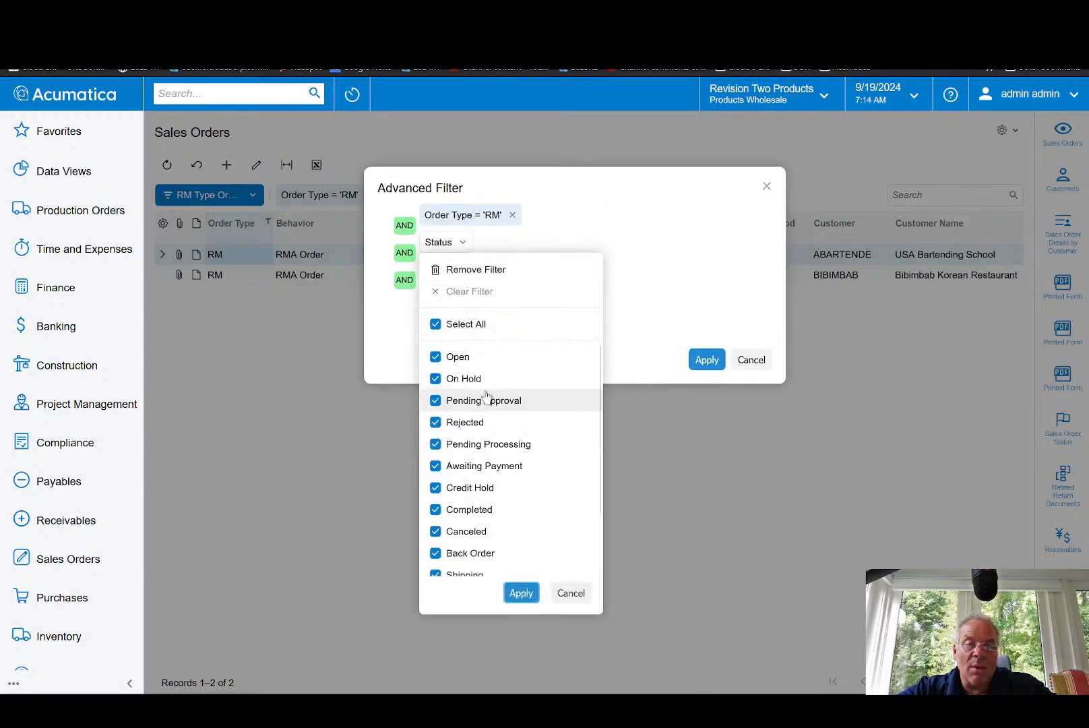
click(461, 327)
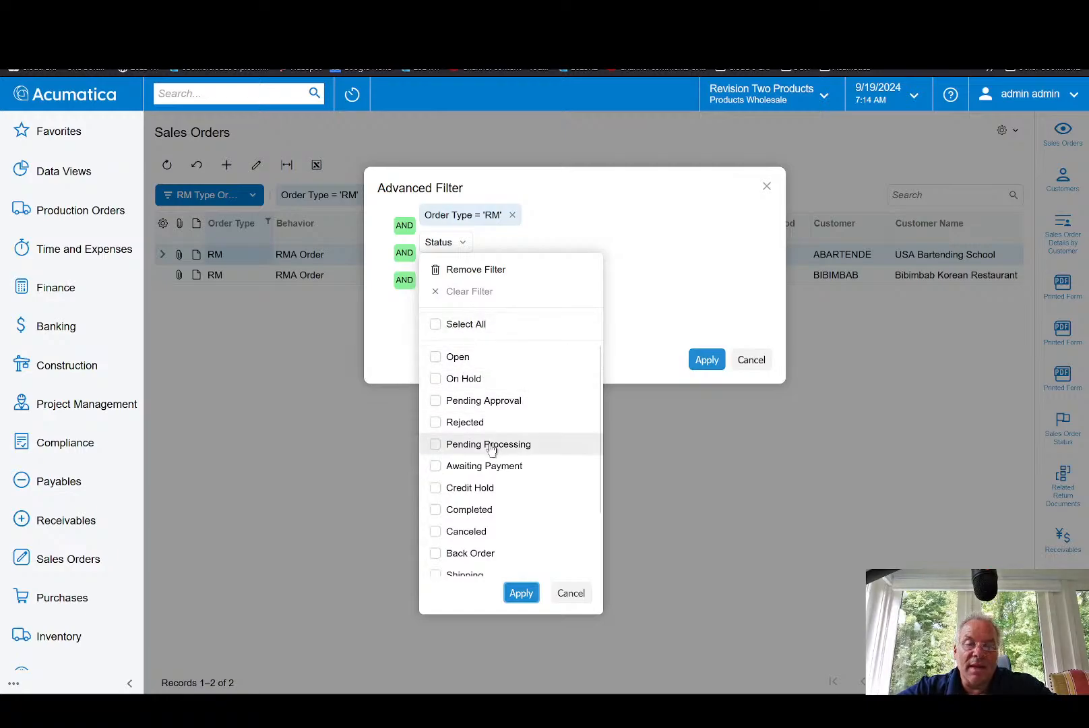
click(437, 357)
click(509, 596)
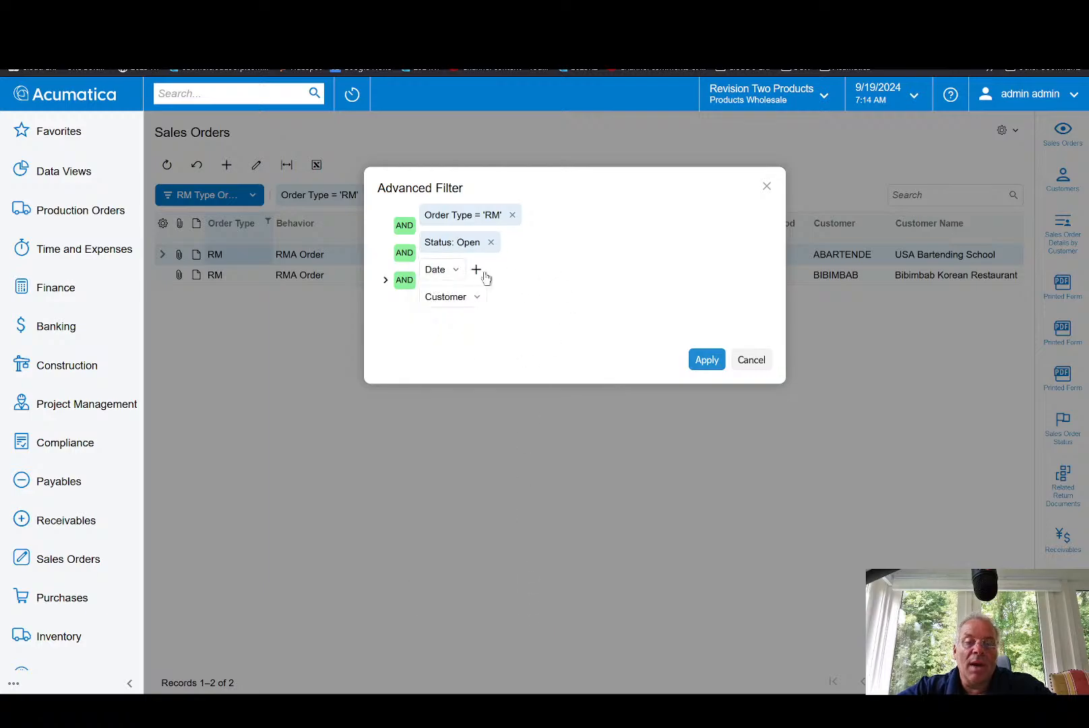
Step: Pick 9/19/2024 as the Date condition's value, but remove the Date condition from the advanced filter without applying the date
click(445, 270)
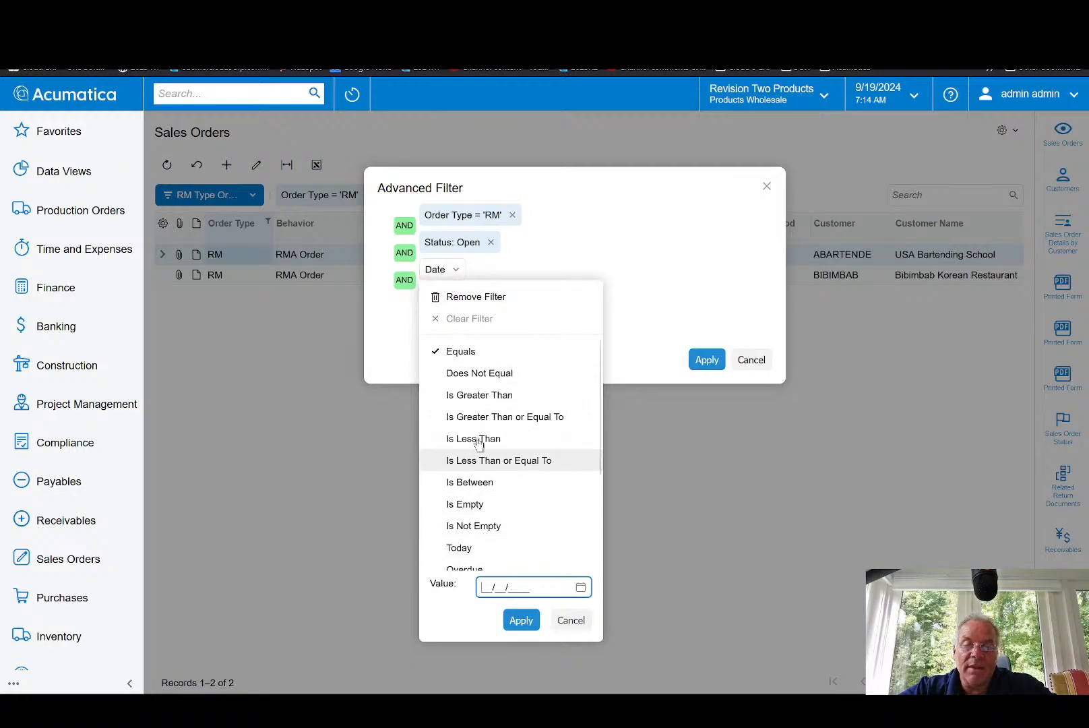
click(582, 589)
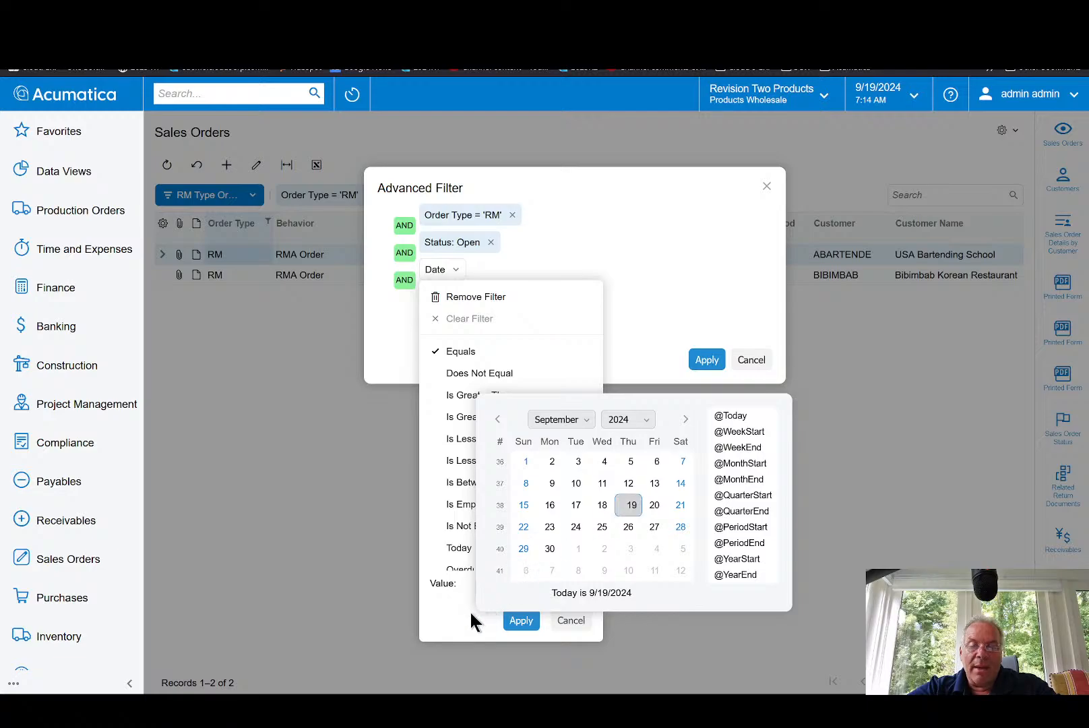
click(635, 506)
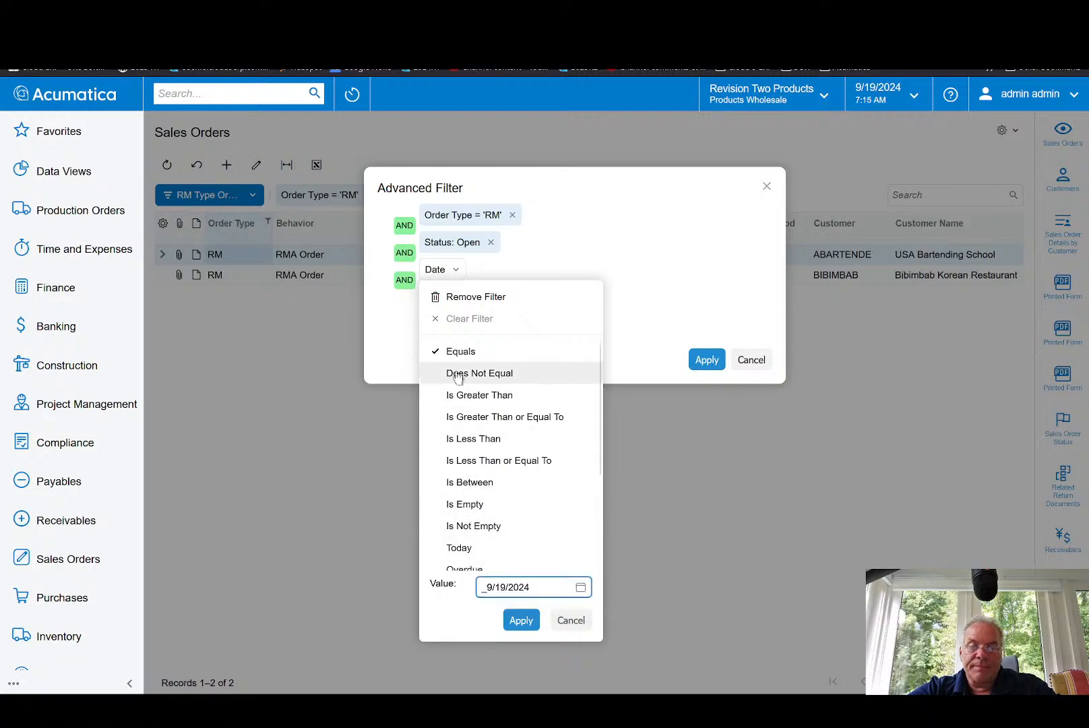
click(470, 298)
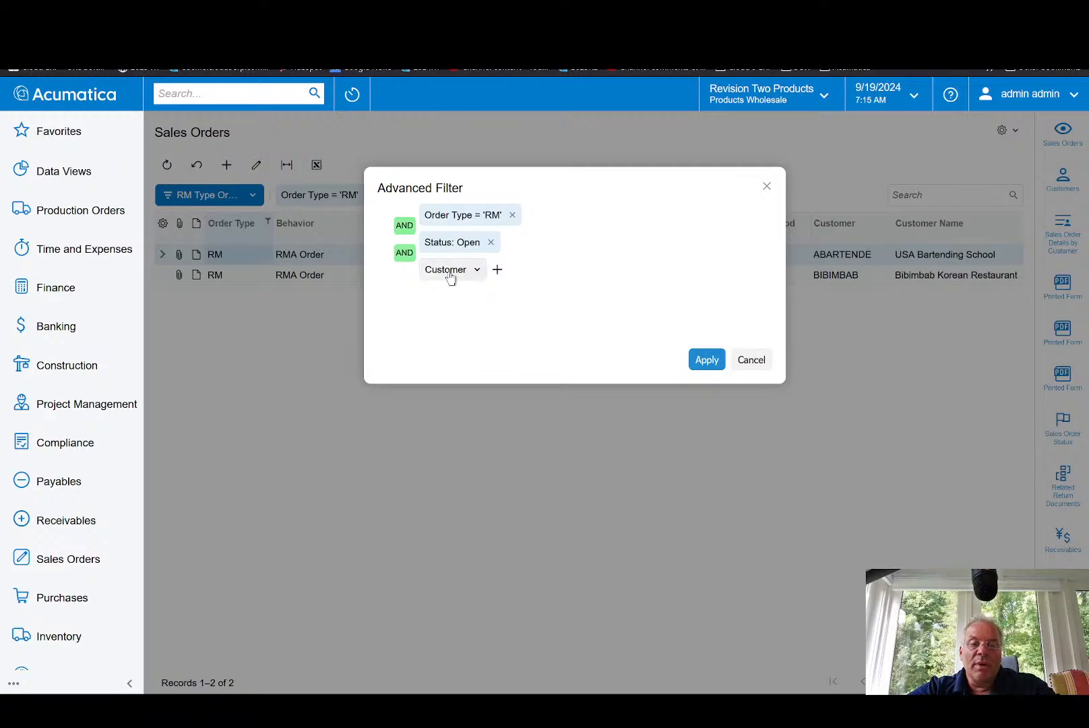
Step: View the fields available for an additional quick filter, add none, and apply the advanced filter
click(497, 269)
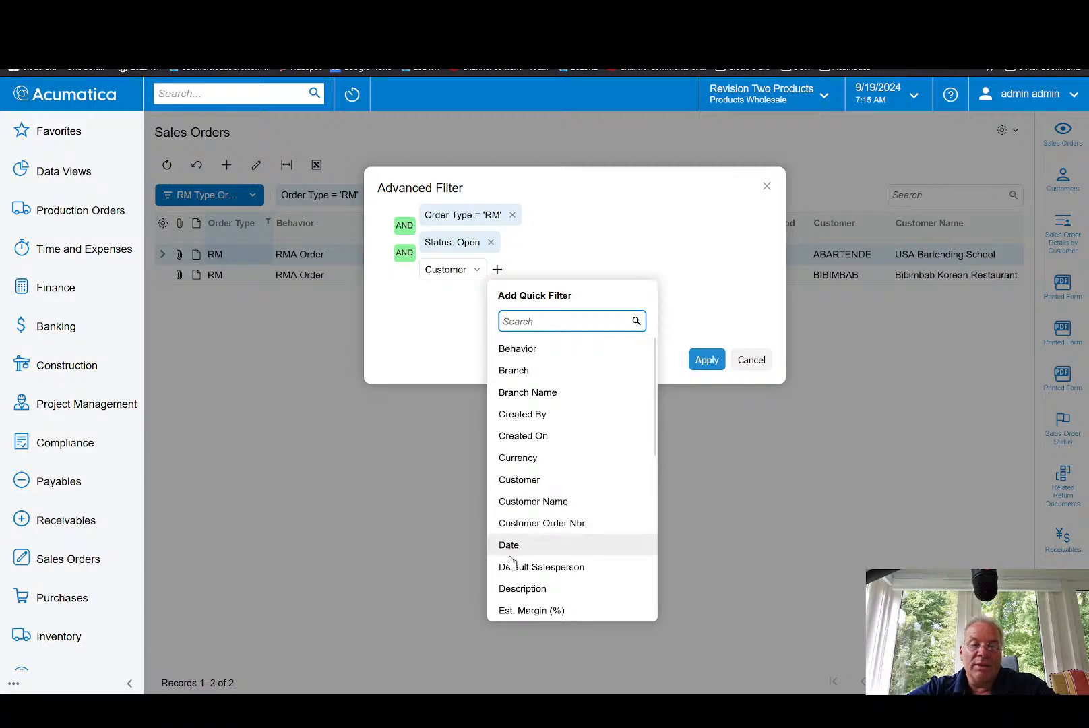
click(432, 365)
click(705, 359)
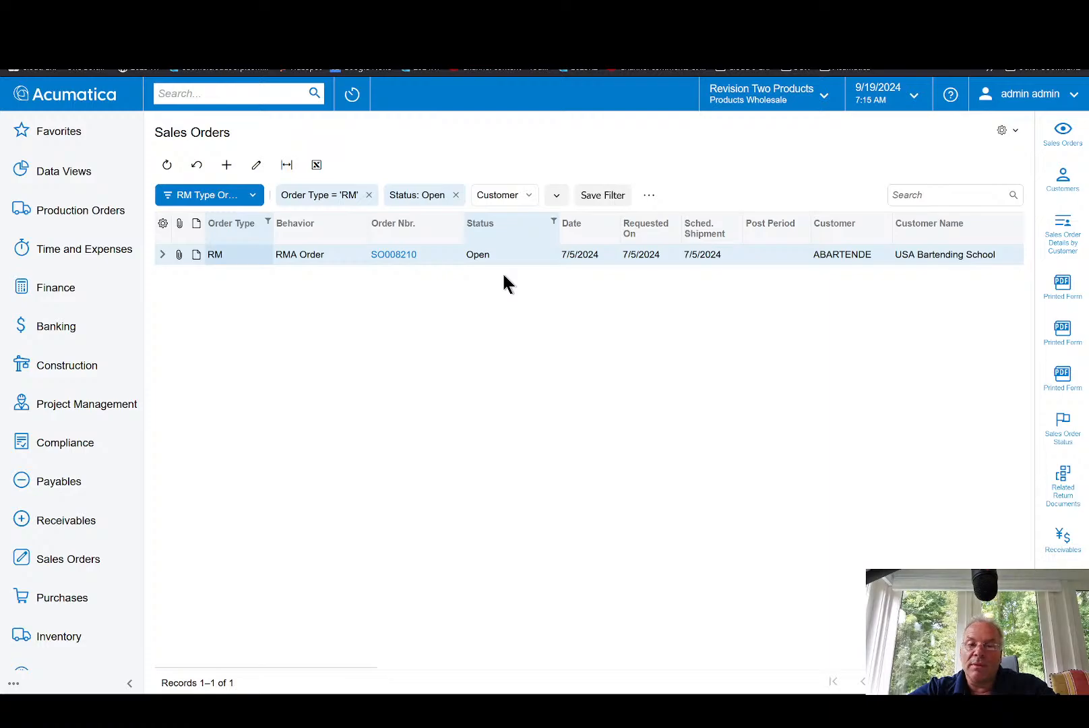
Step: Save the combined Order Type and Status filter under the new name "Open RMA's"
click(649, 196)
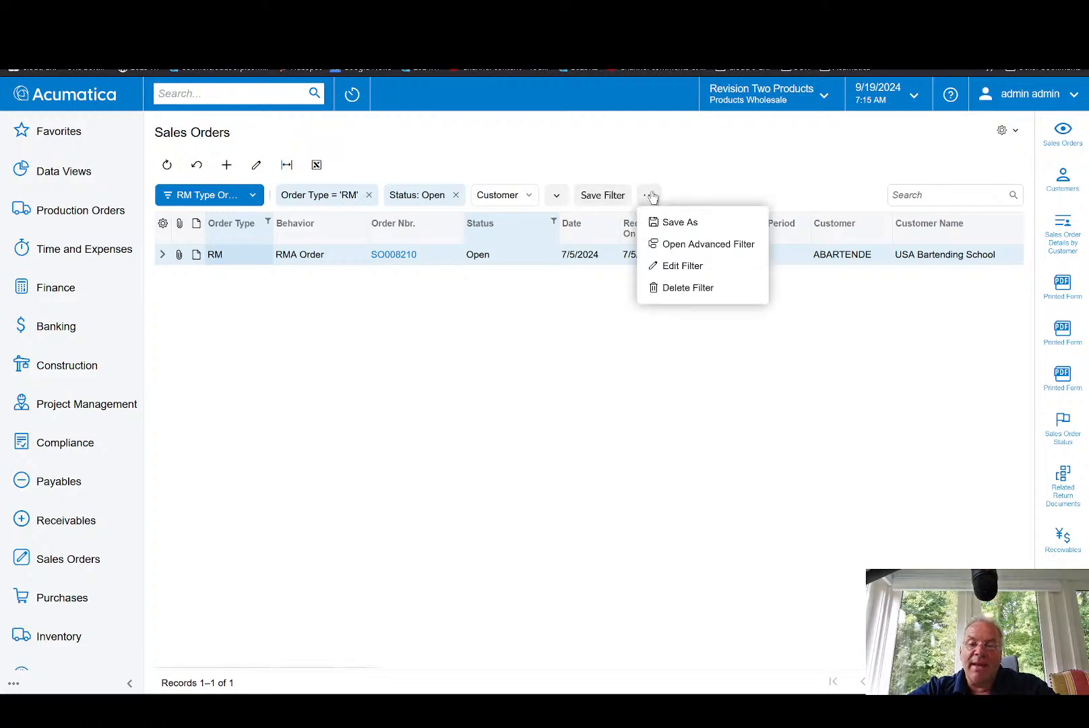
click(671, 223)
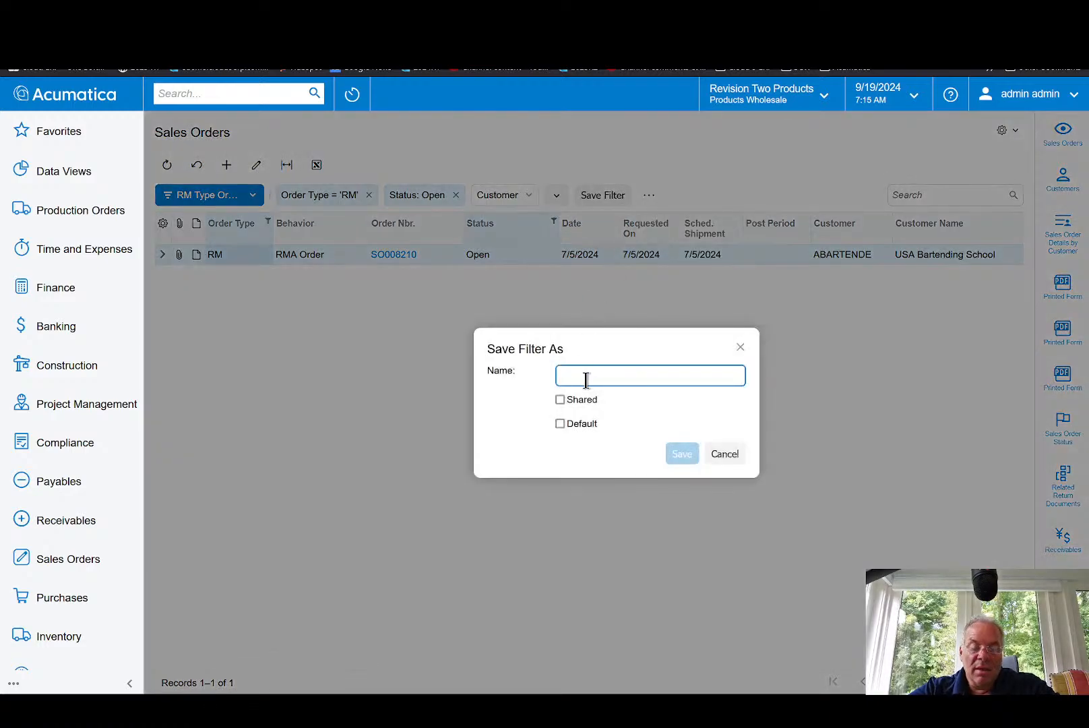
text(Open RM)
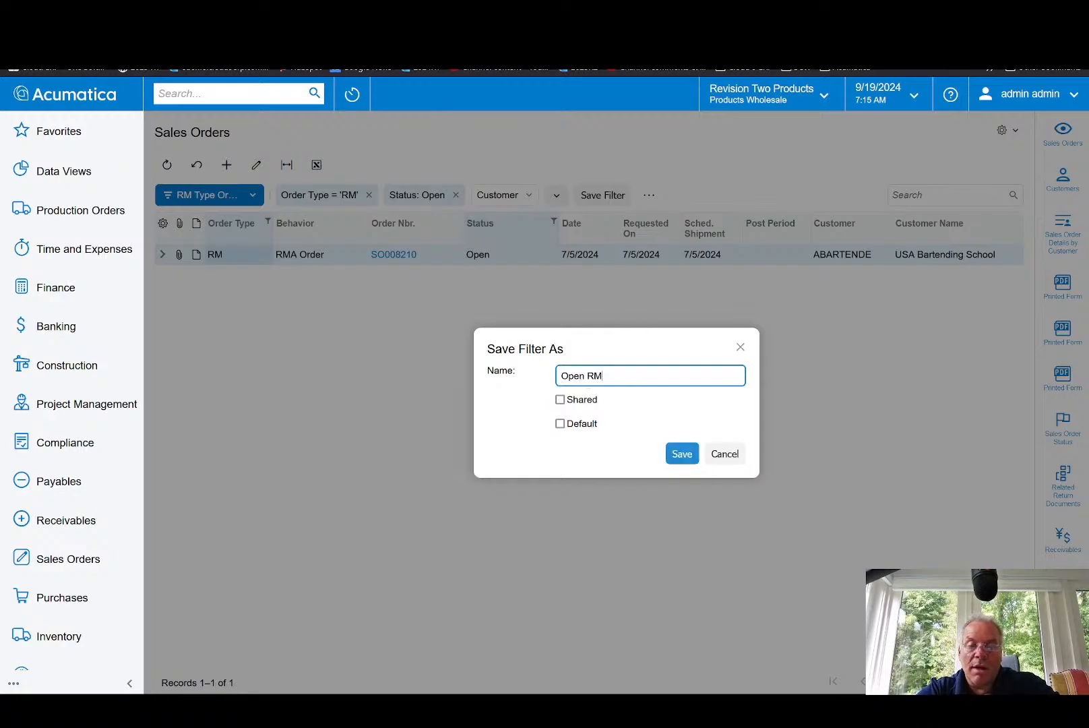
text(A's)
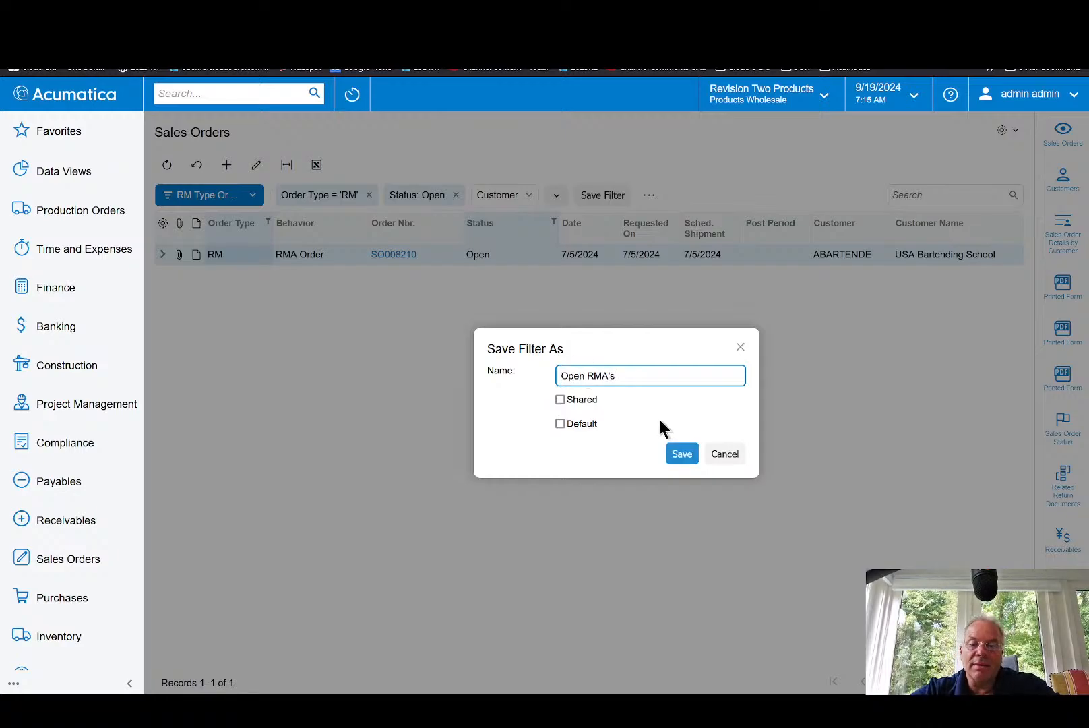
click(682, 454)
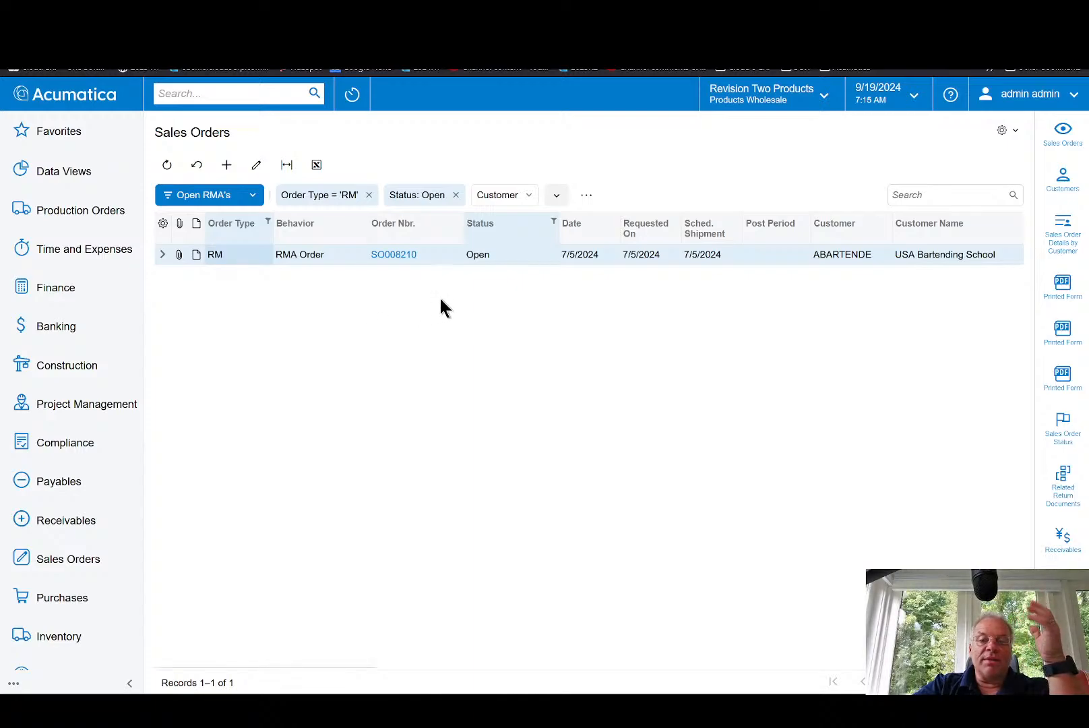
Step: View the filter options of the Date column and close them without applying a filter
click(605, 234)
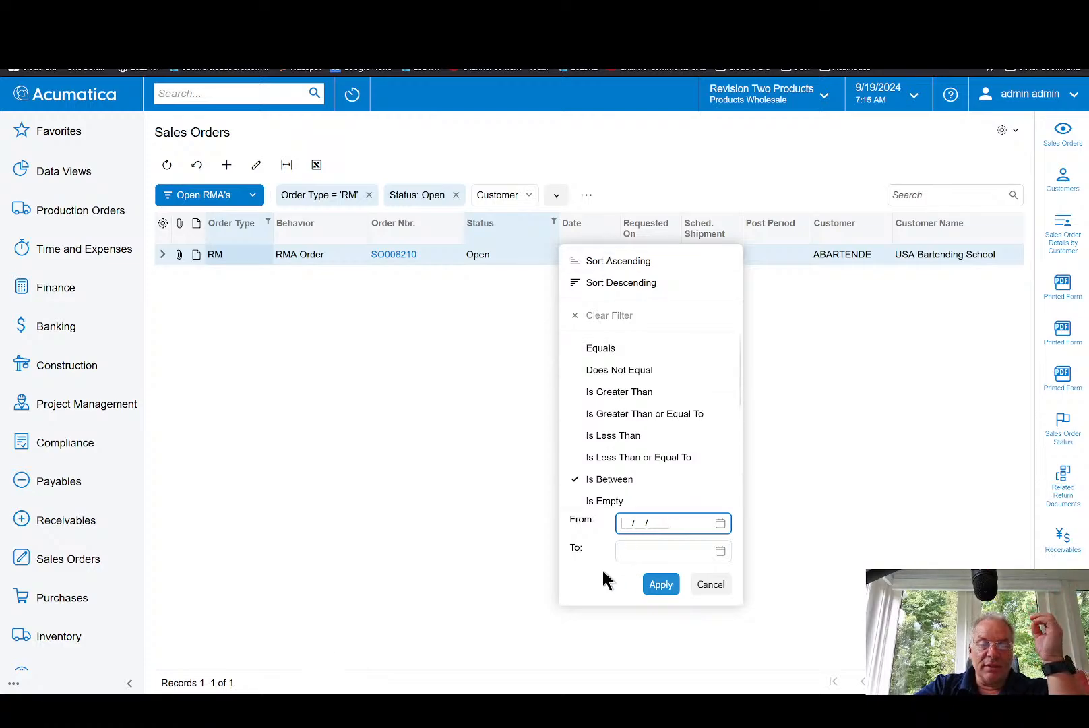
click(718, 585)
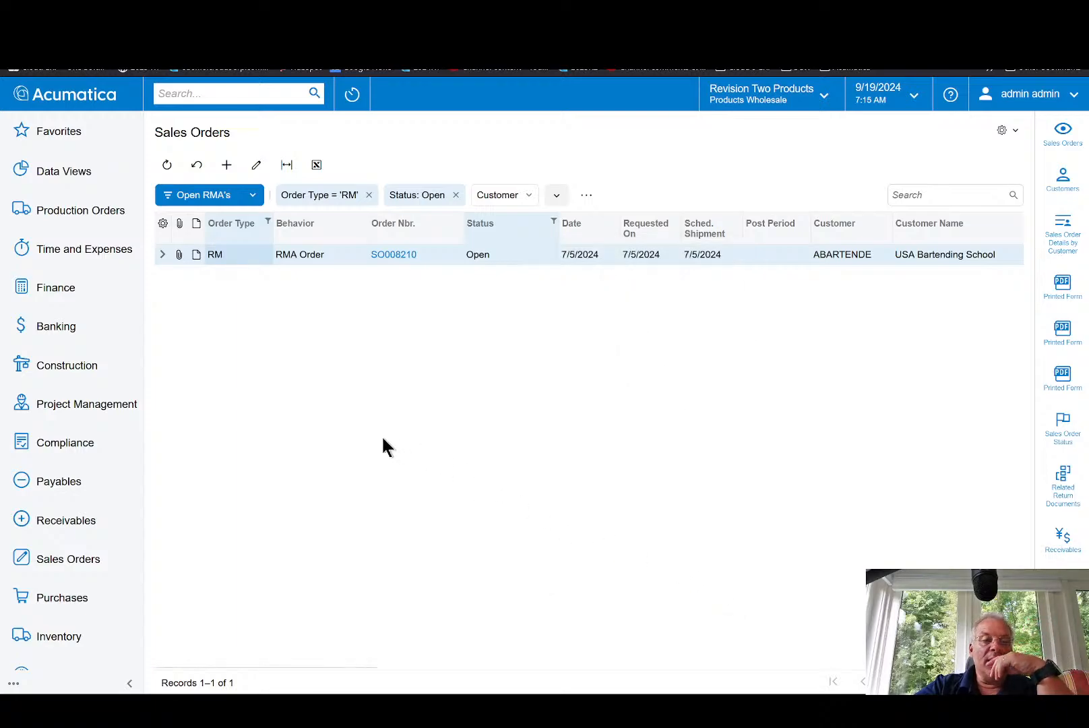
Step: Review the full list of columns available for the Sales Orders grid and accept the configuration without changing any column
click(163, 223)
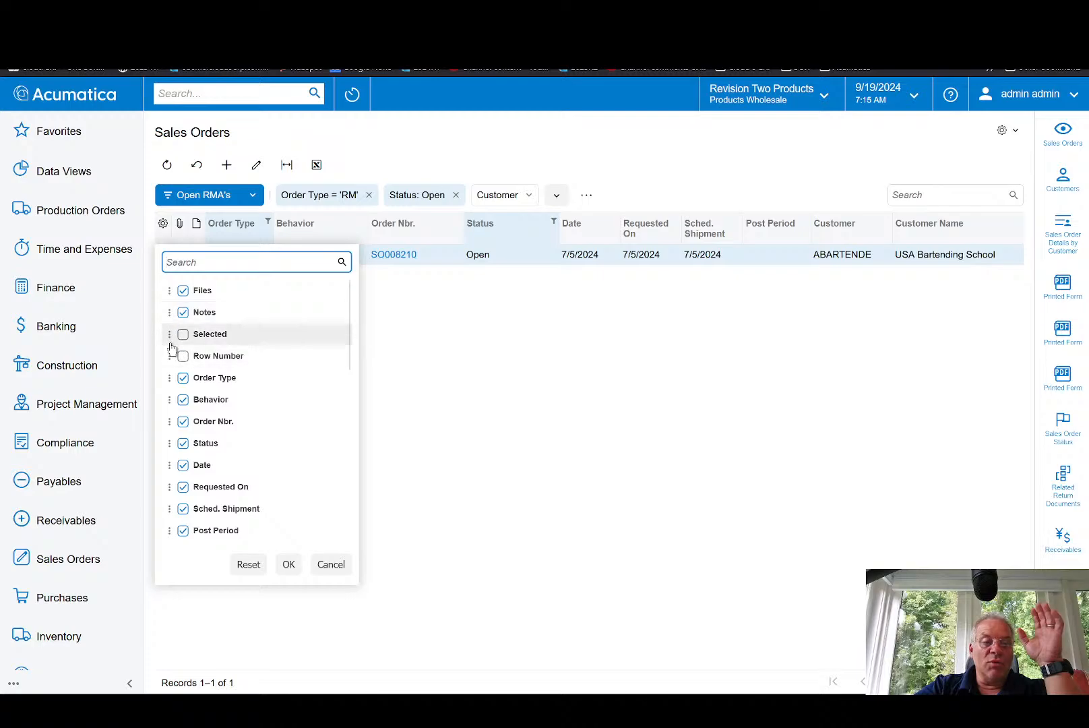
mouse_move(171, 341)
mouse_down()
mouse_move(177, 291)
mouse_move(174, 359)
mouse_up()
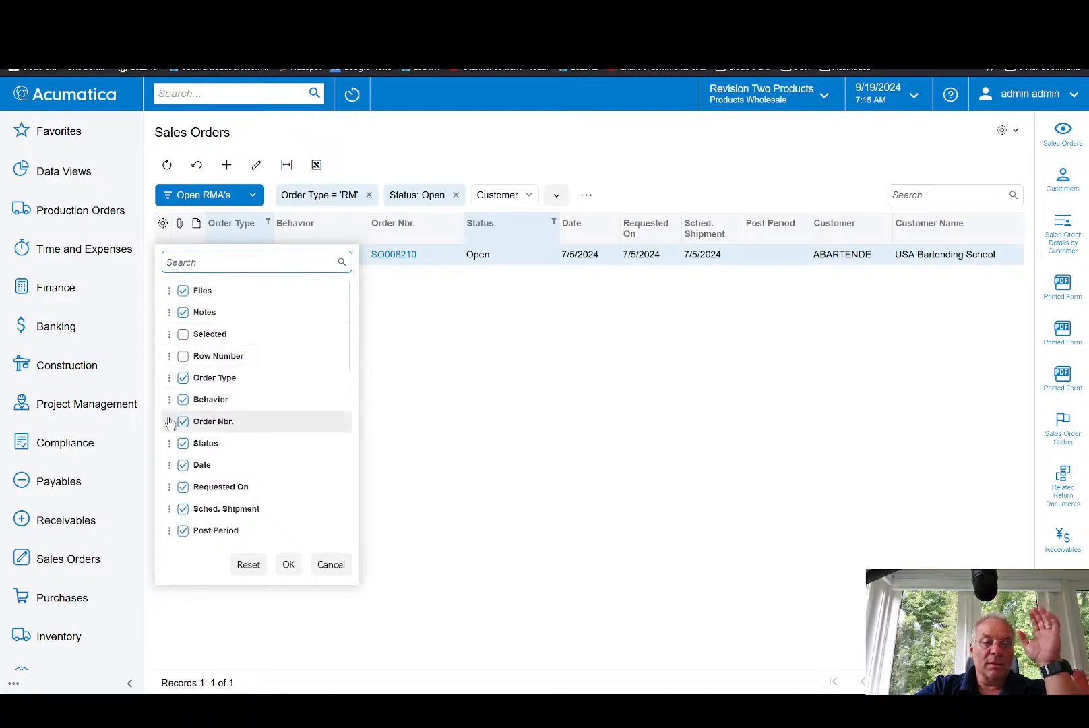
click(183, 465)
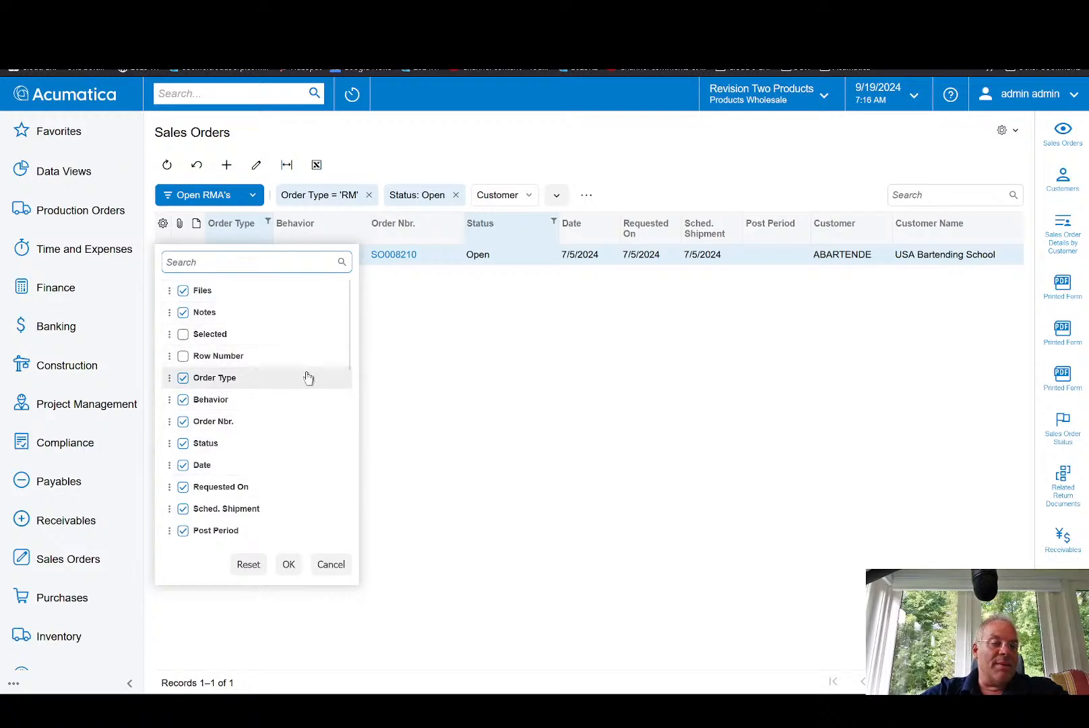
scroll(205, 484, down, 10)
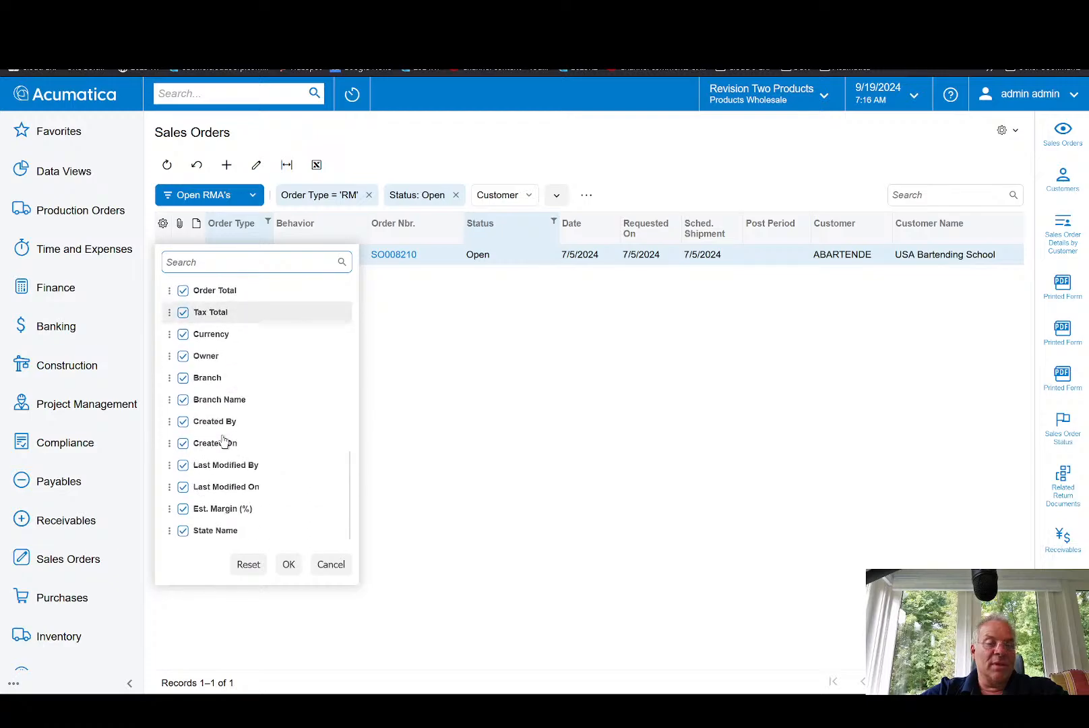
scroll(236, 384, up, 10)
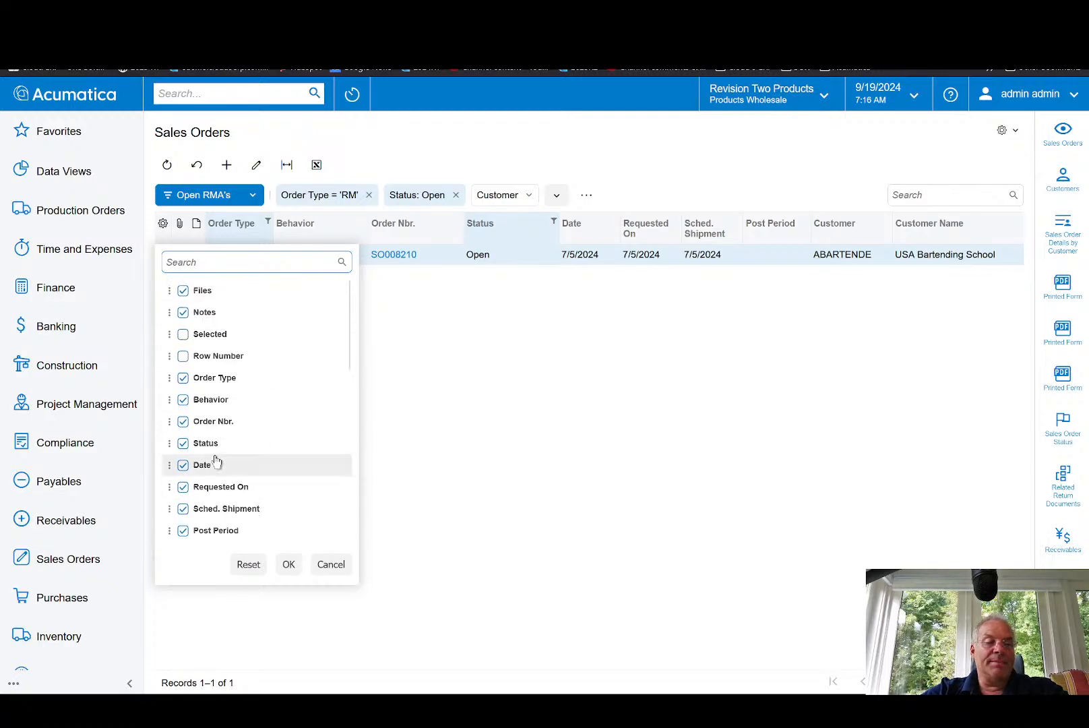
scroll(214, 462, down, 7)
scroll(202, 391, up, 5)
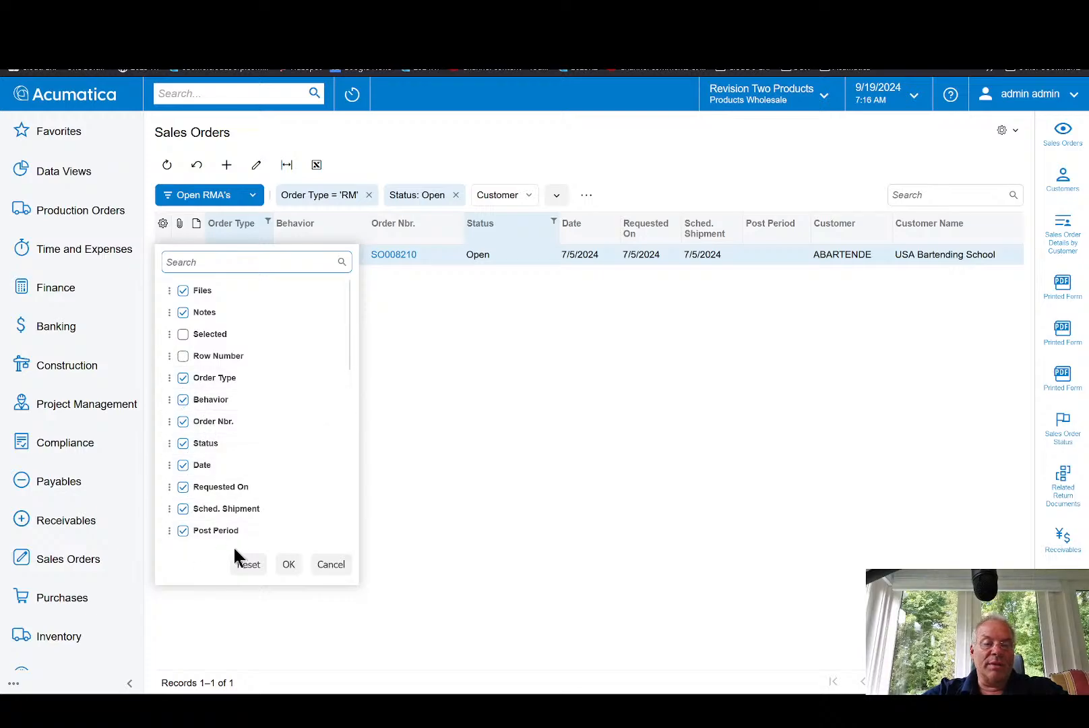
click(288, 566)
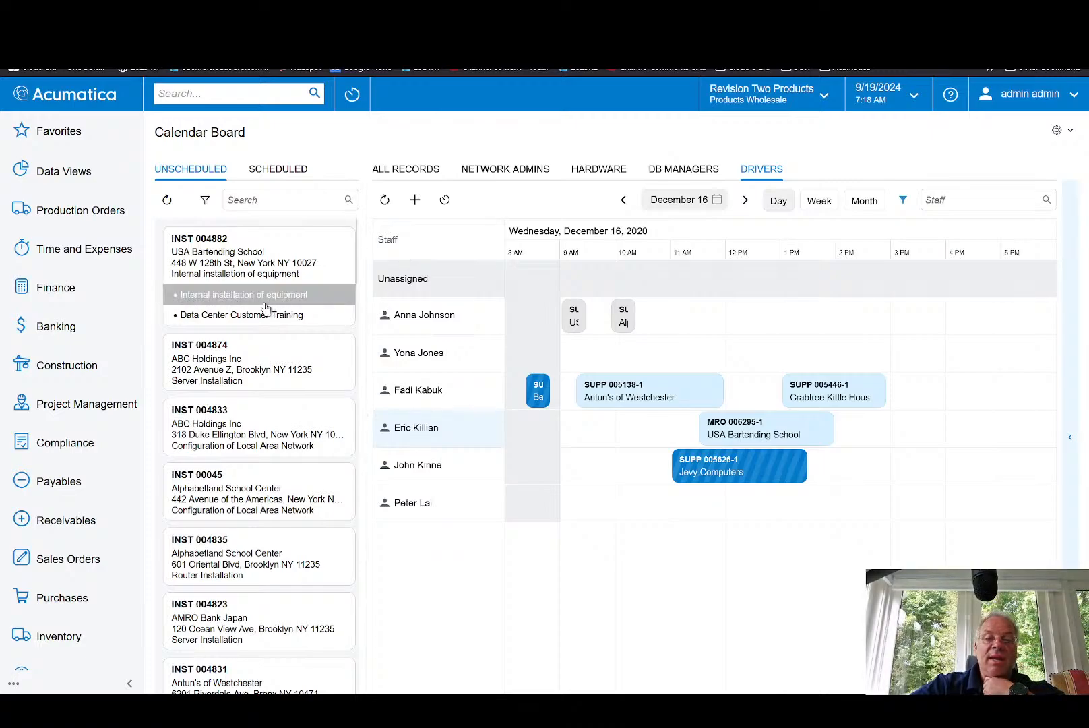
Step: Show the map beside the Drivers calendar for December 16 and examine where the 1 PM Crabtree appointment is located
drag(301, 311, 249, 280)
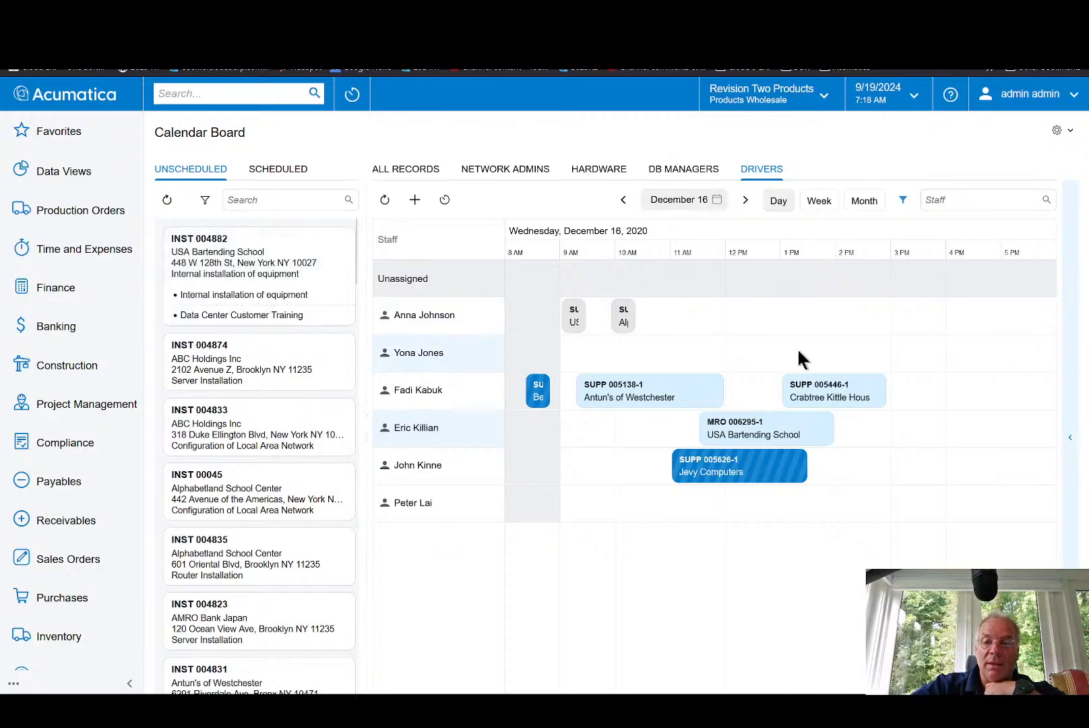
click(1071, 440)
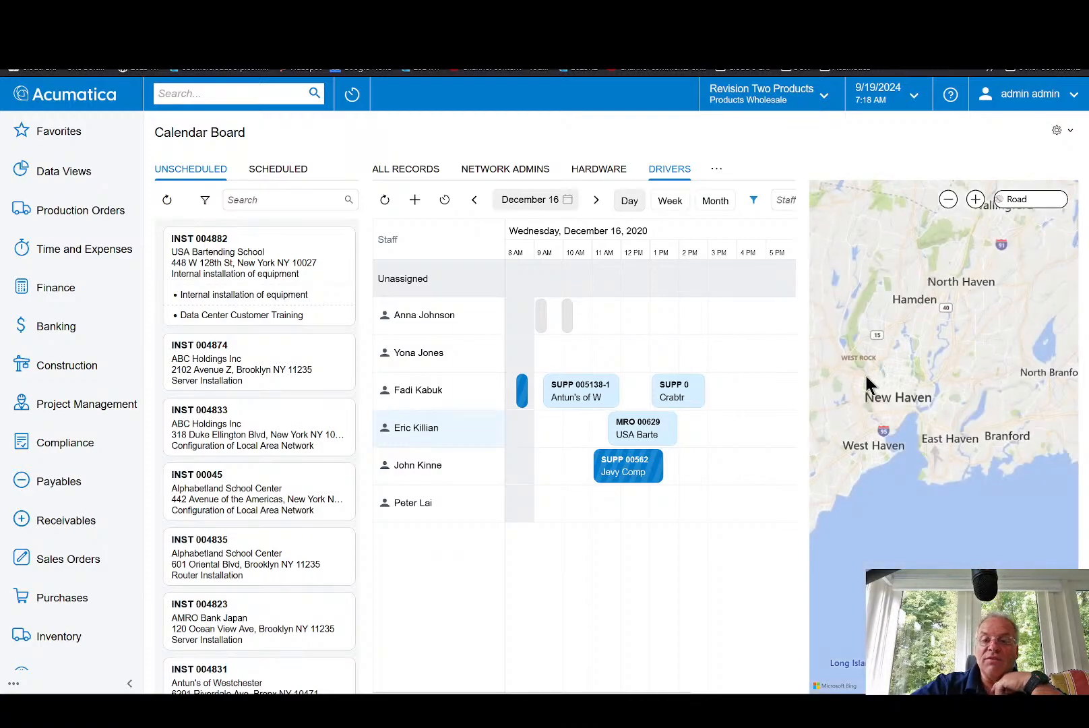
click(643, 435)
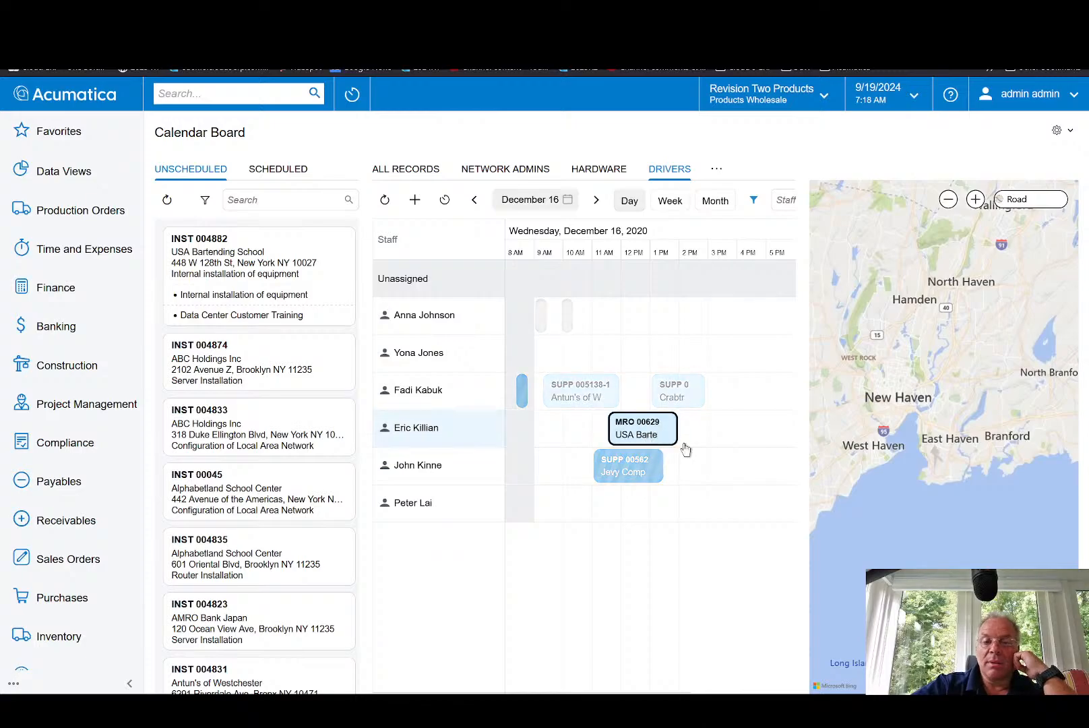
click(696, 405)
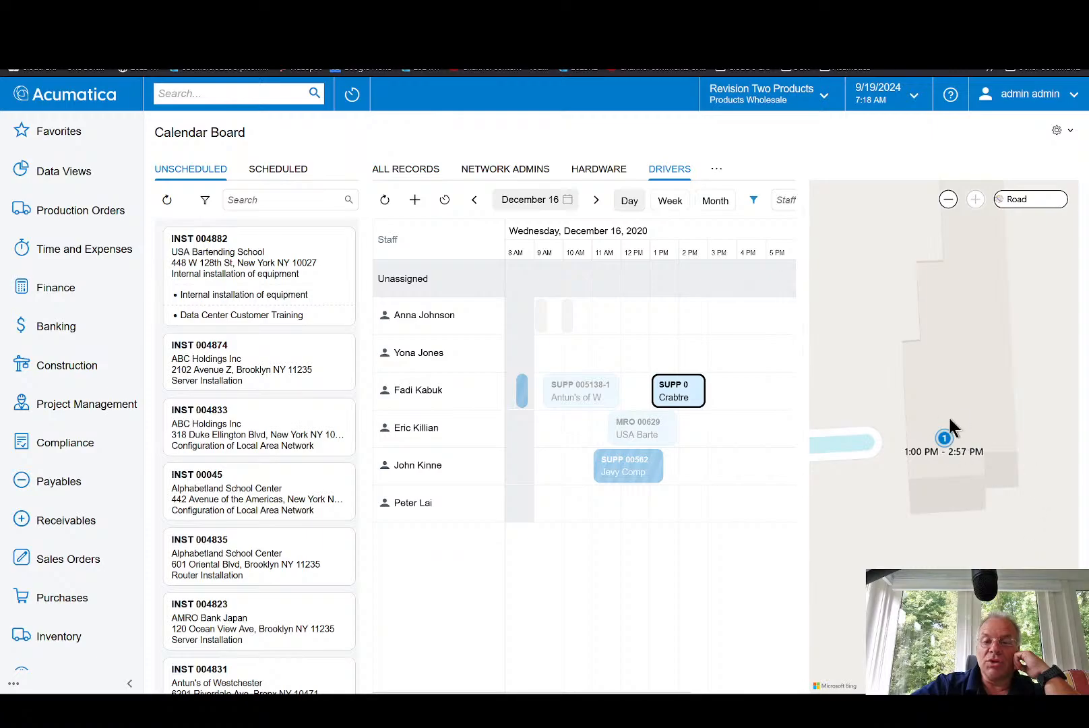
scroll(961, 475, down, 2)
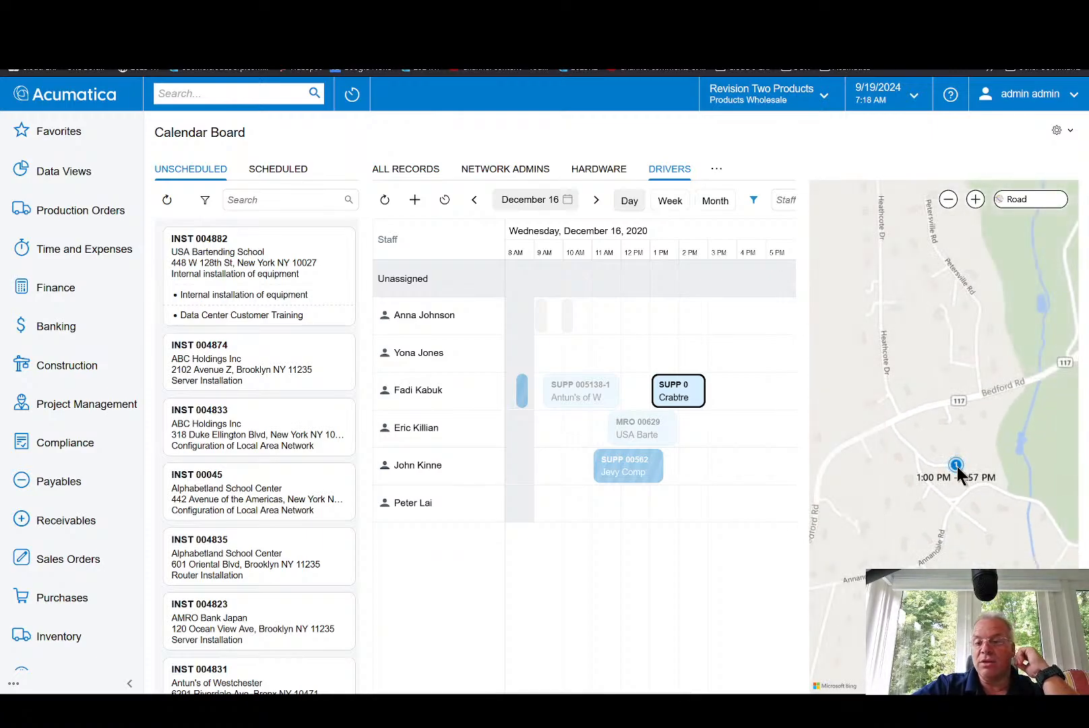
scroll(961, 475, down, 3)
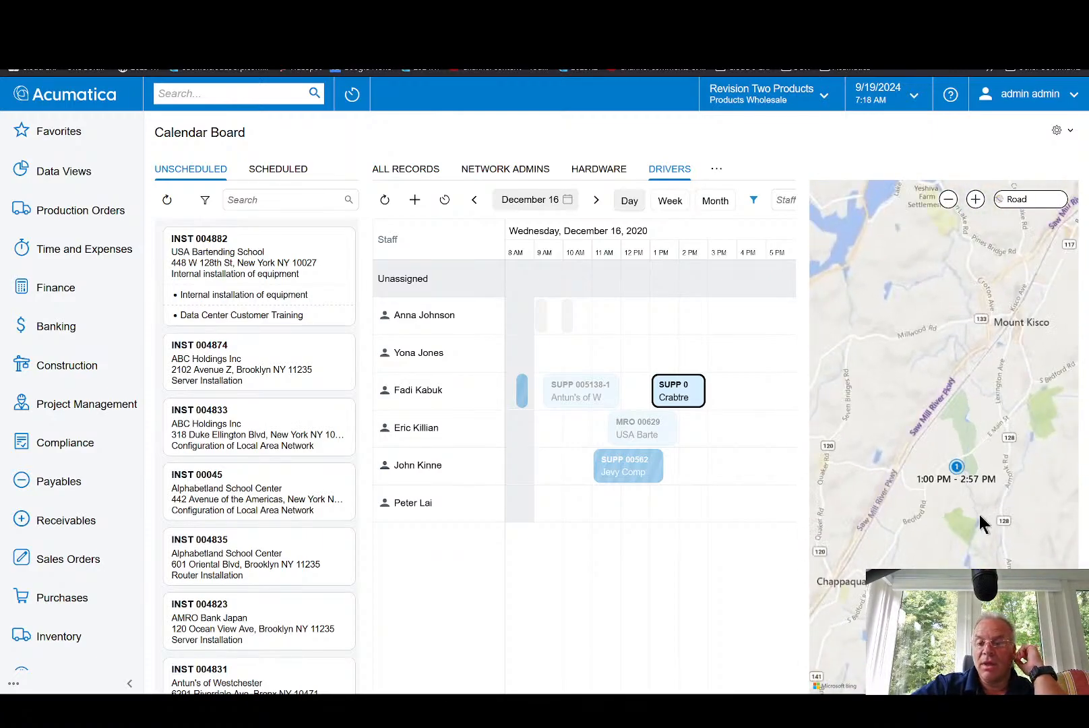
scroll(983, 524, down, 2)
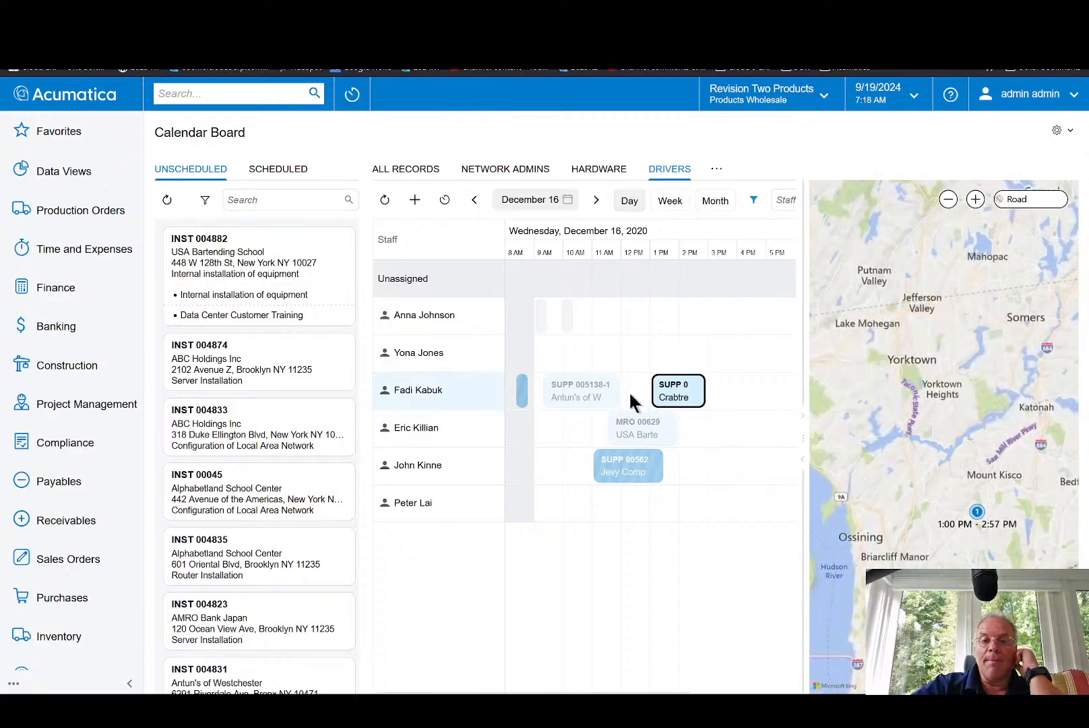
Step: Select all six drivers to plot their appointments on the map, and collapse the main navigation menu
click(402, 329)
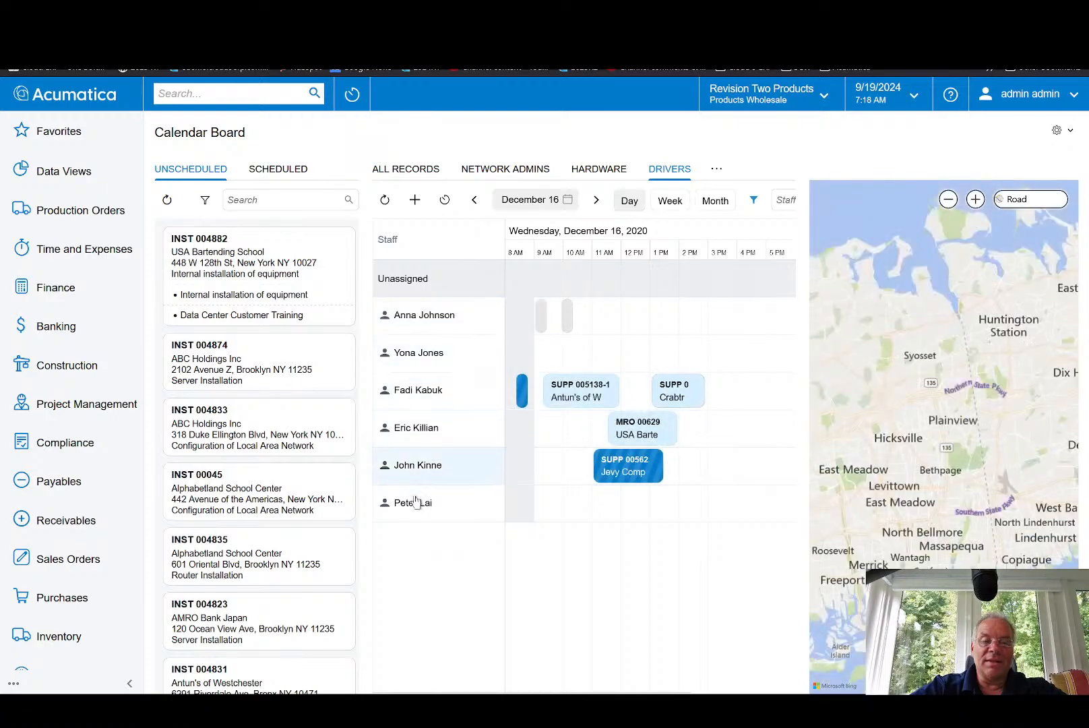
shift+click(412, 505)
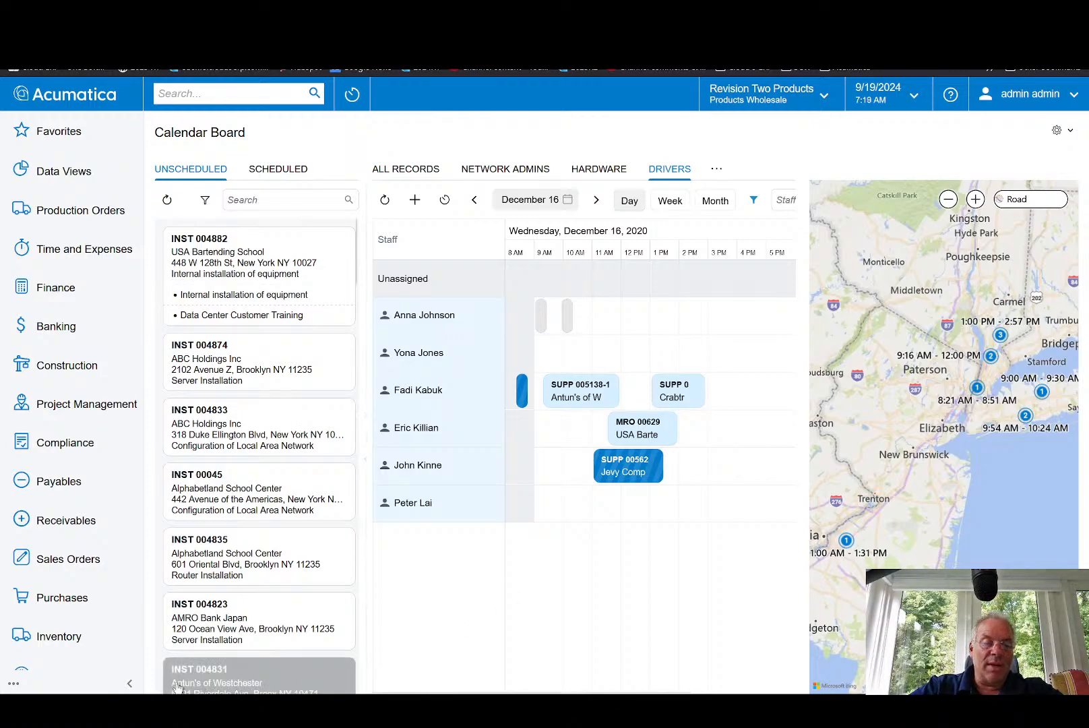
click(131, 684)
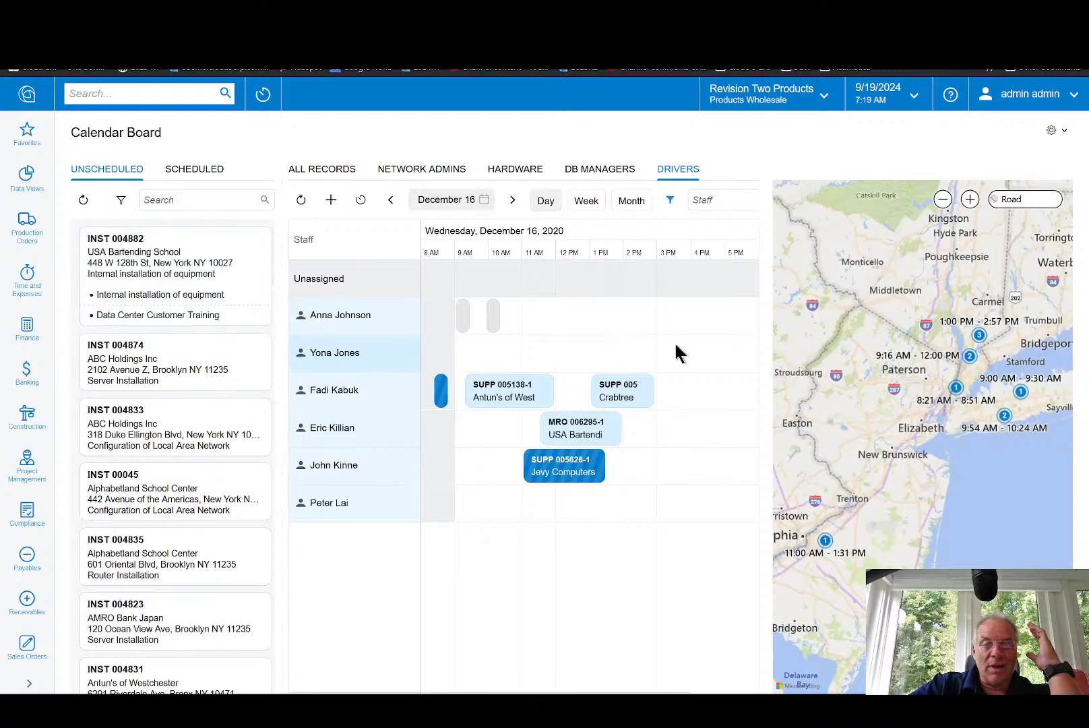
Step: On the December 17 calendar, extend the Midwood Ambulance appointment so that it ends at 3:00 PM
click(513, 200)
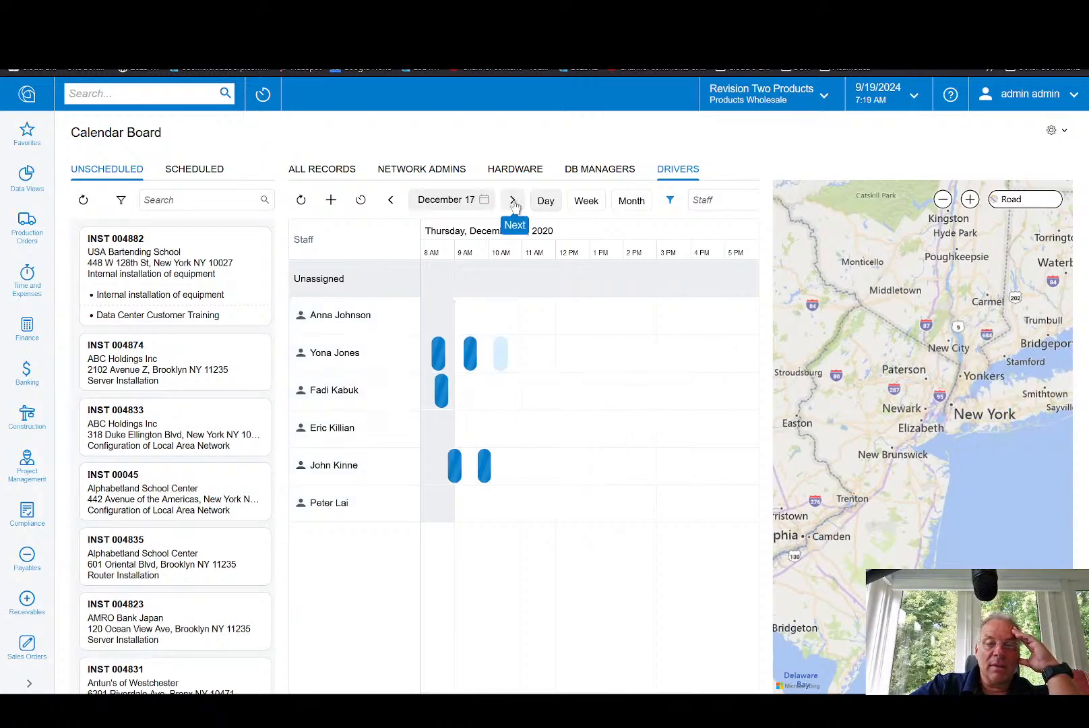
click(501, 362)
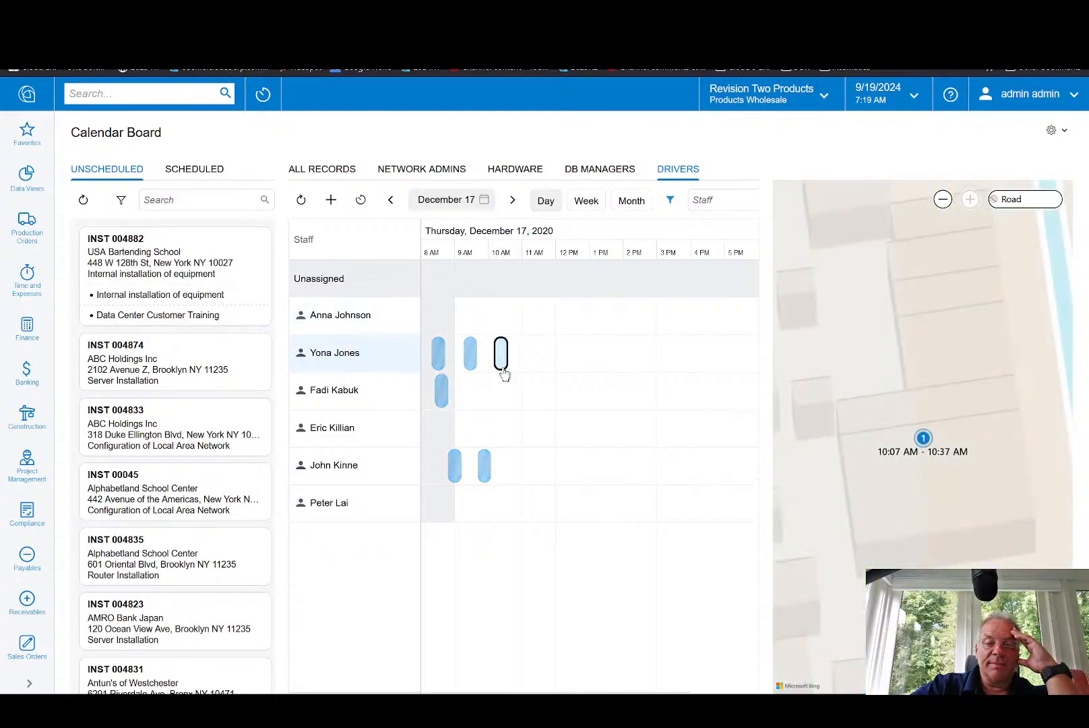
drag(508, 357, 723, 357)
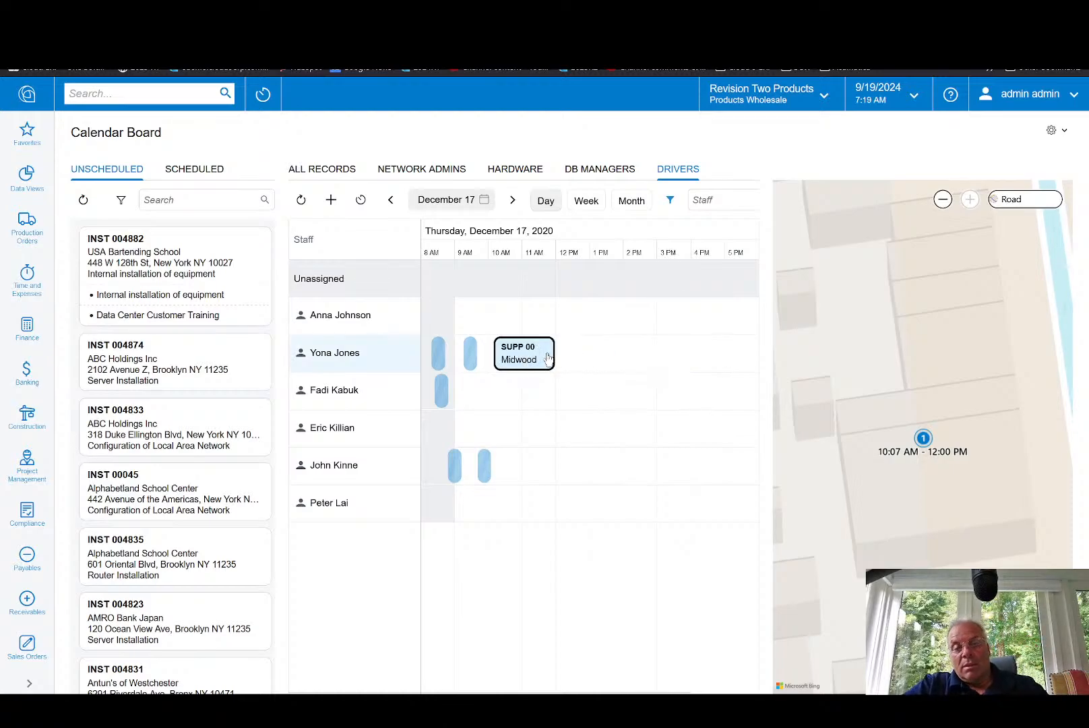
drag(553, 358, 657, 356)
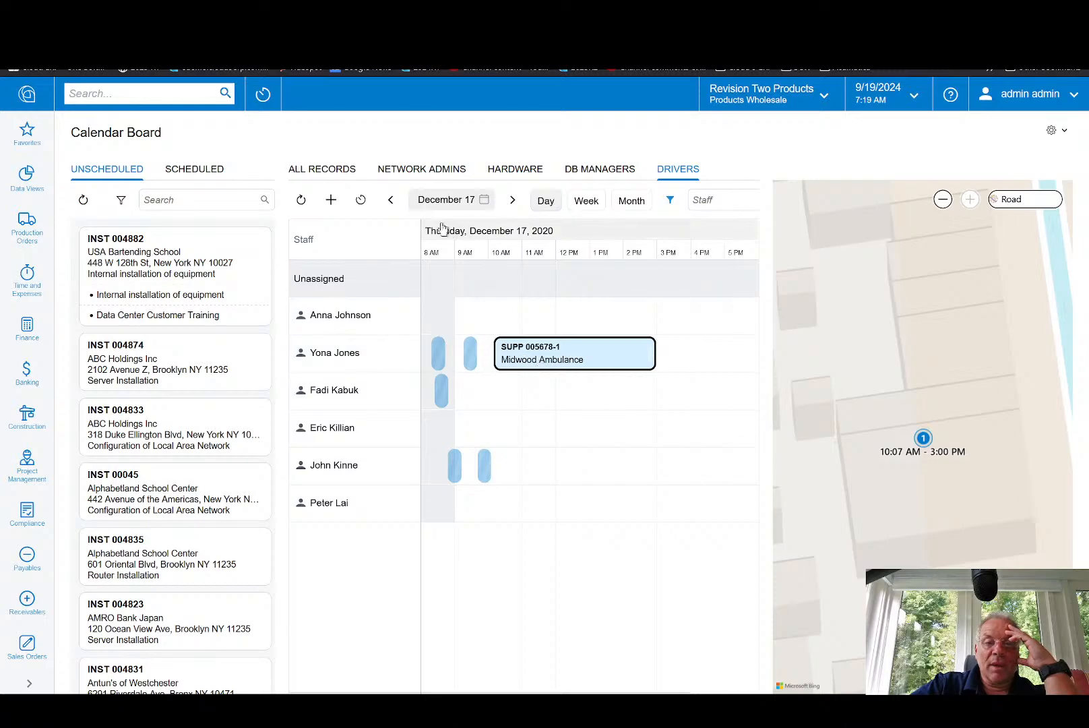
Step: On December 16, draw a new 11:00 AM to 4:30 PM appointment for the second driver, with New York International Beauty School Ltd as customer
click(390, 201)
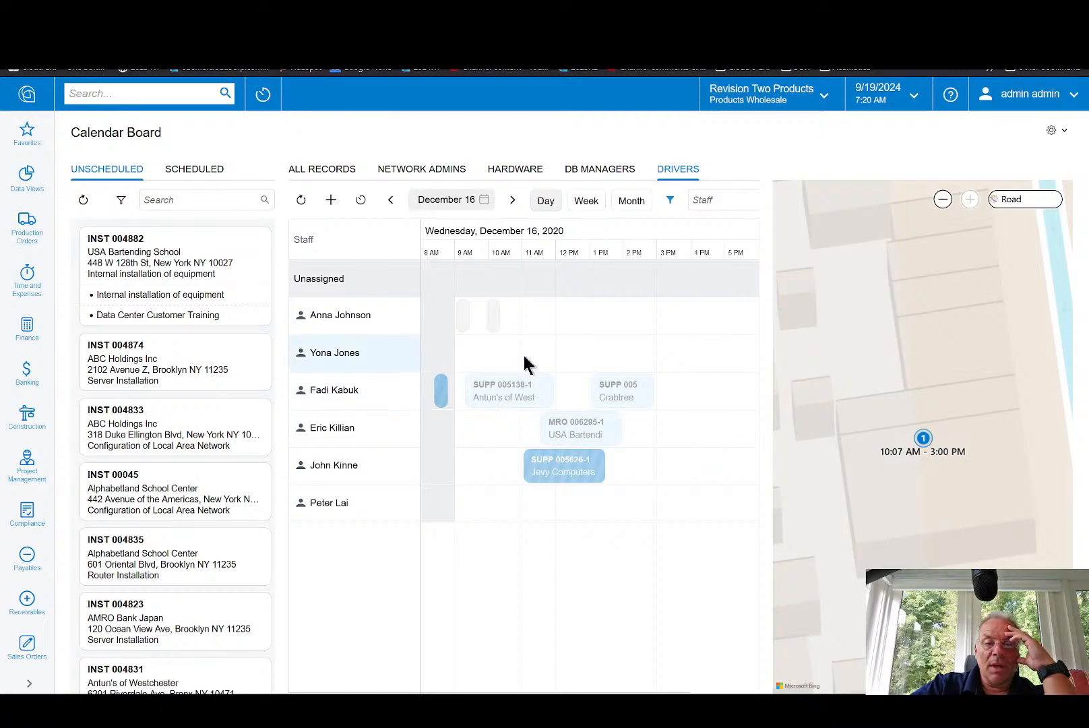
drag(537, 350, 720, 364)
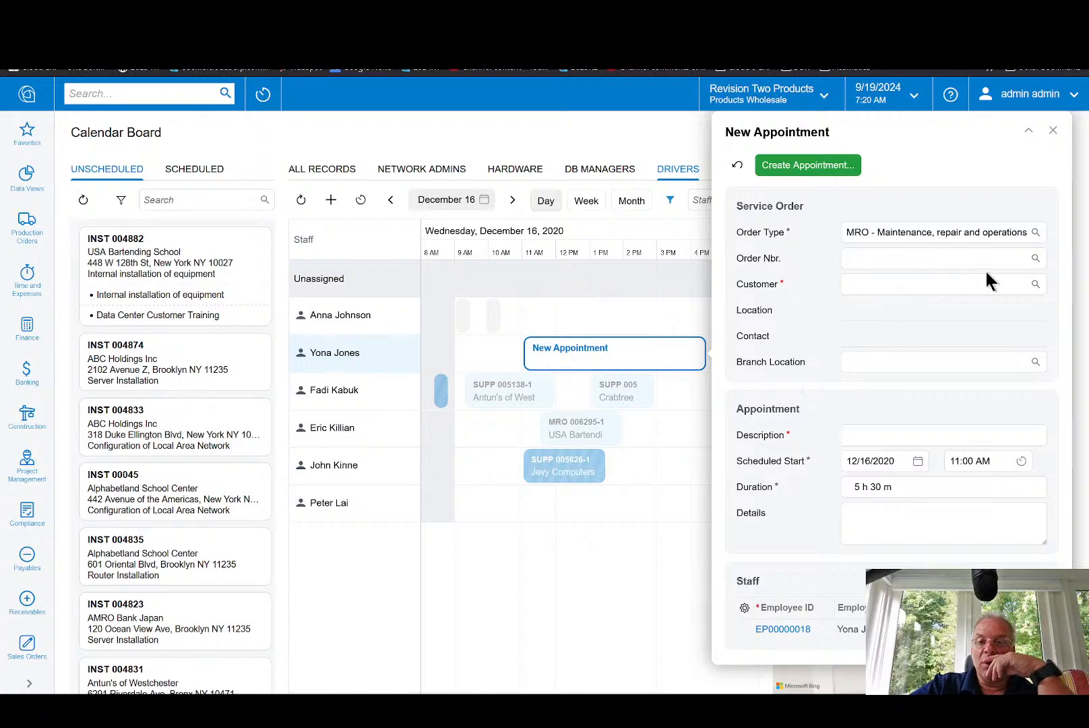
click(969, 284)
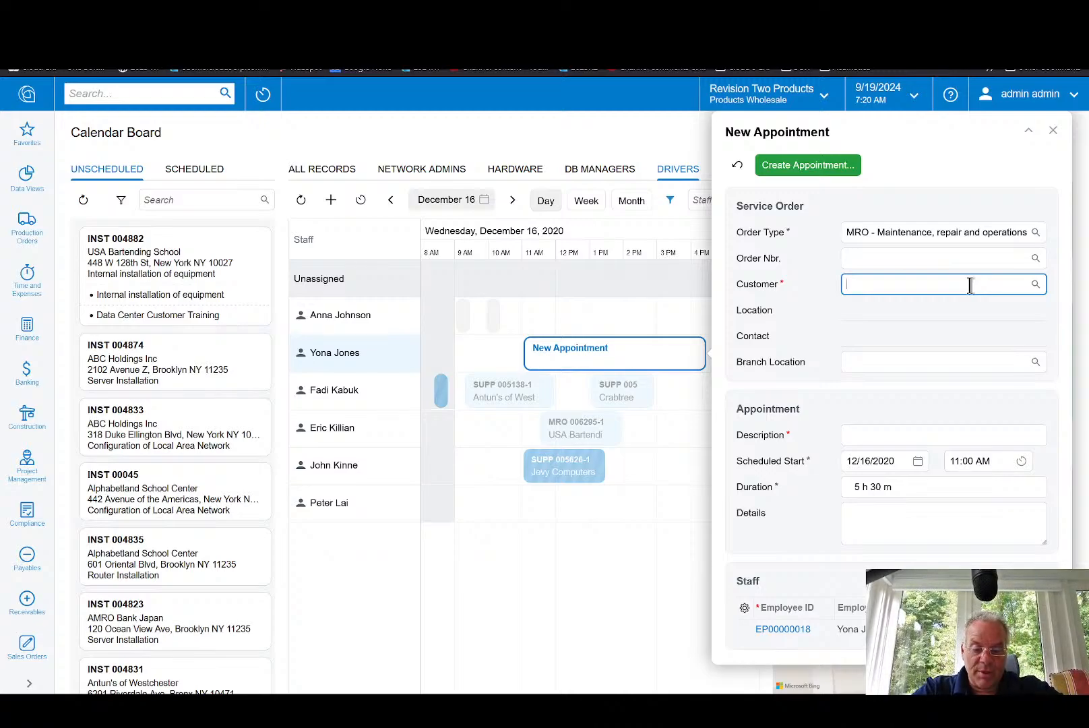
text(oo)
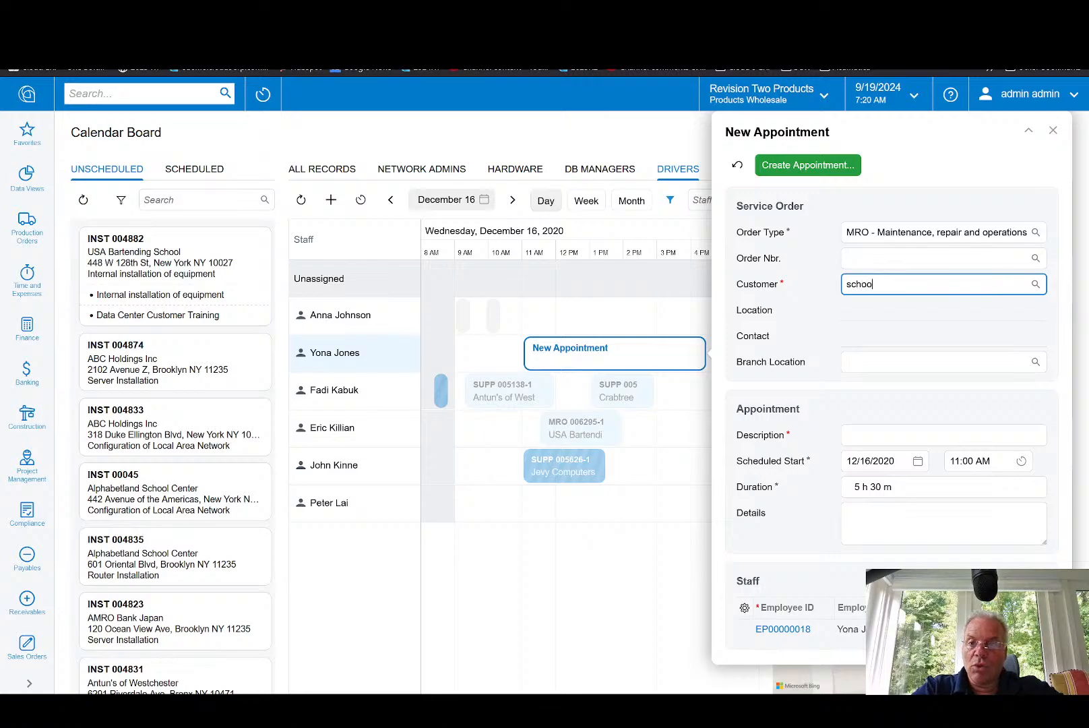
key(Return)
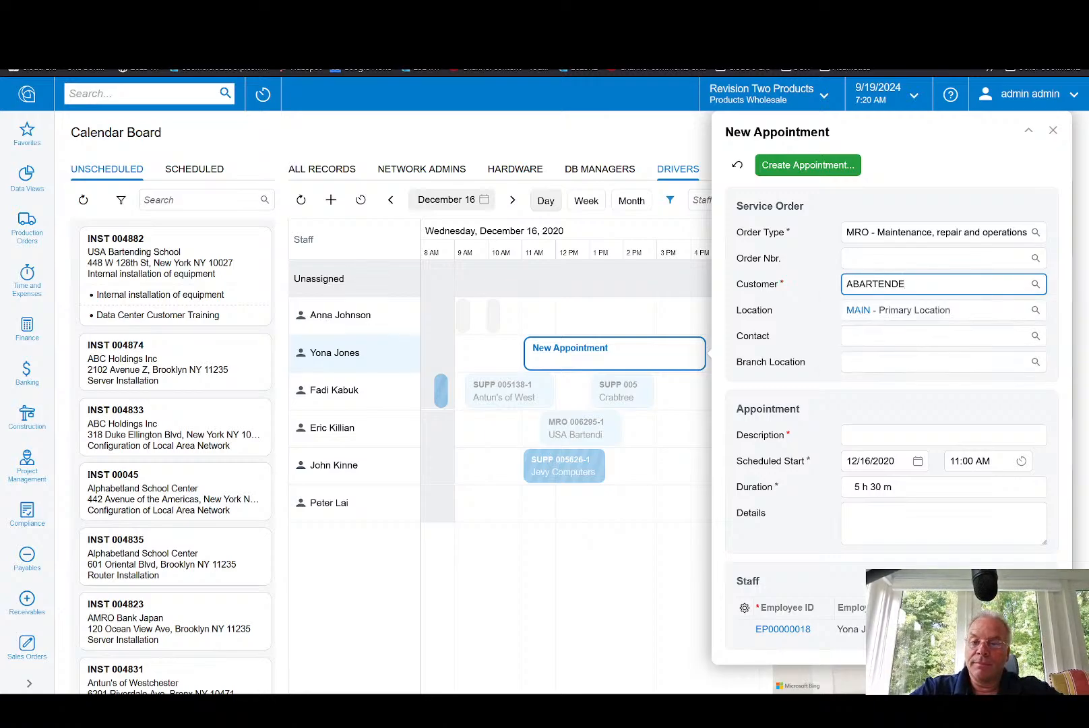
drag(945, 283, 694, 259)
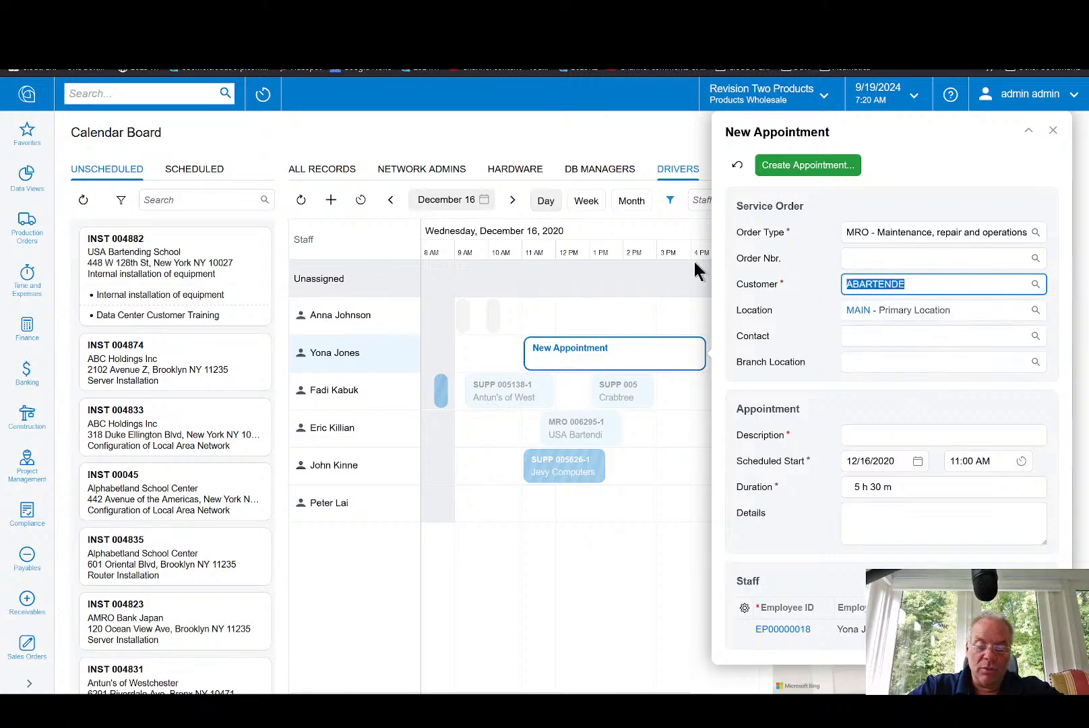
text(schoo)
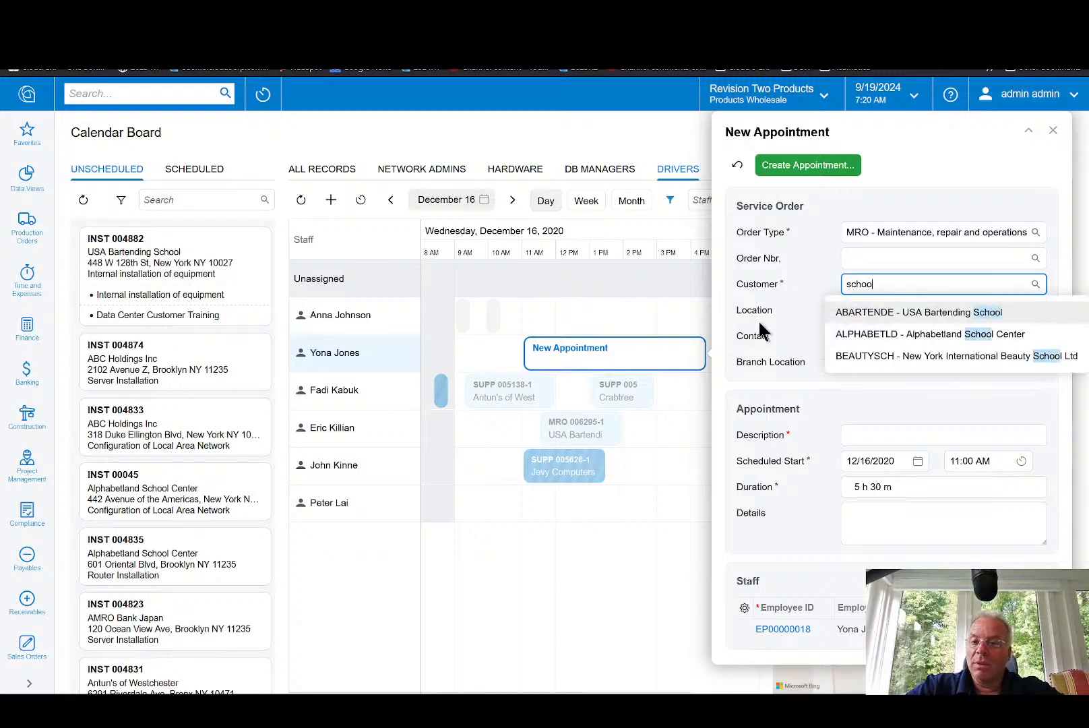
click(889, 358)
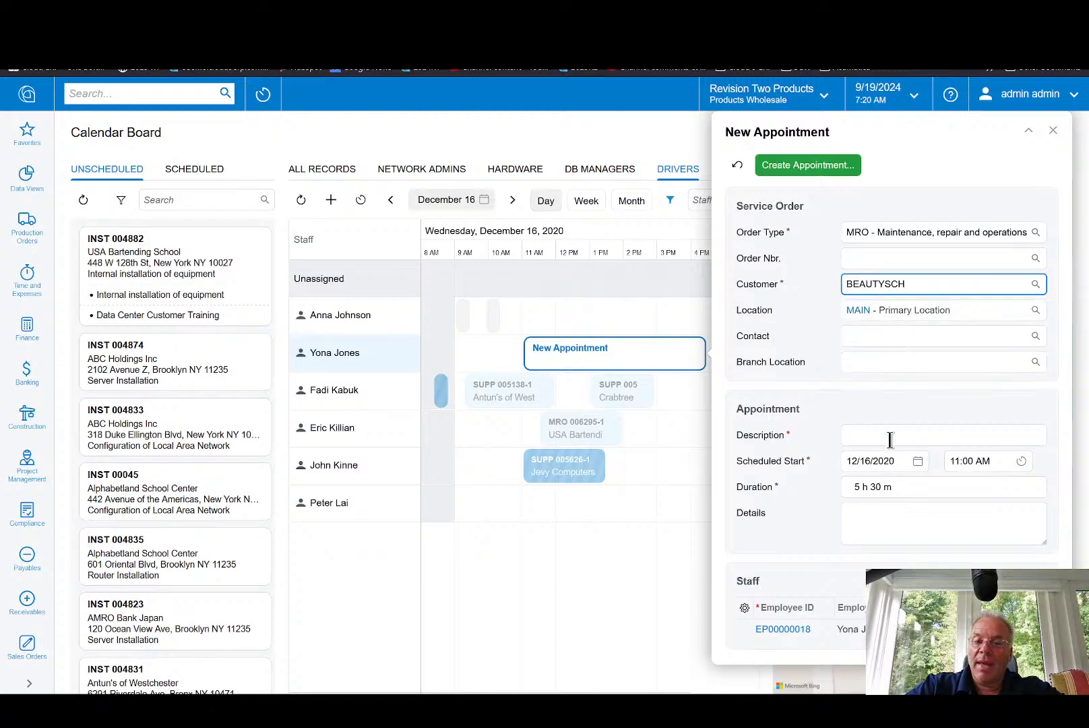
Step: Set the new appointment's description to "Deliver goods"
click(889, 435)
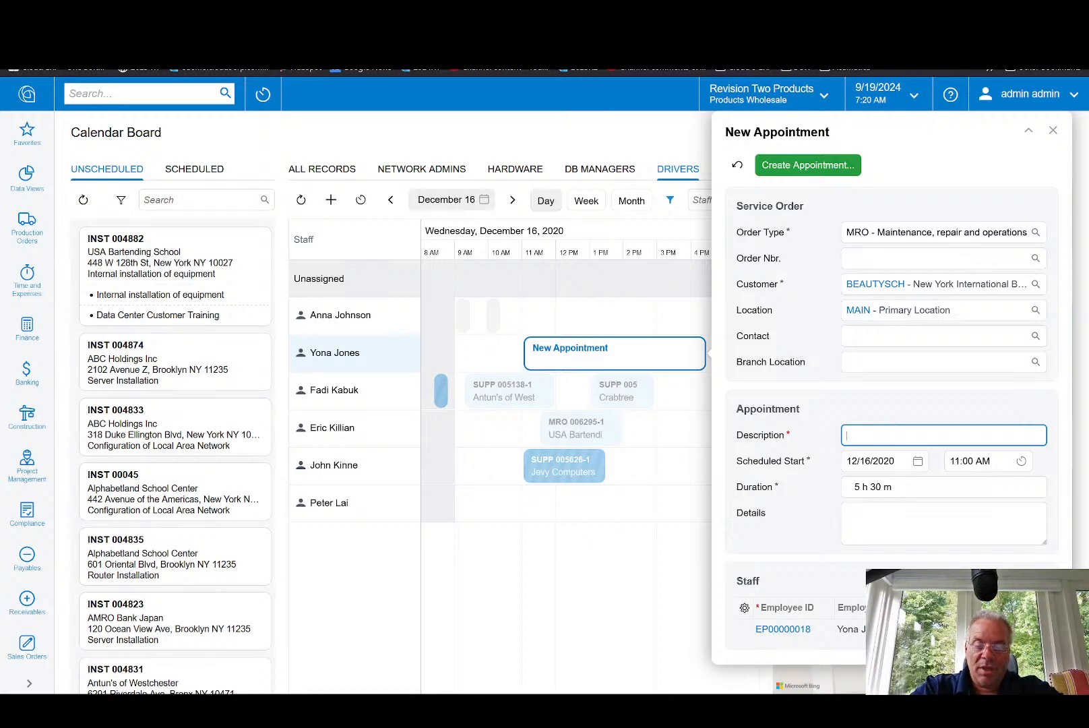
text(Delivery)
key(BackSpace)
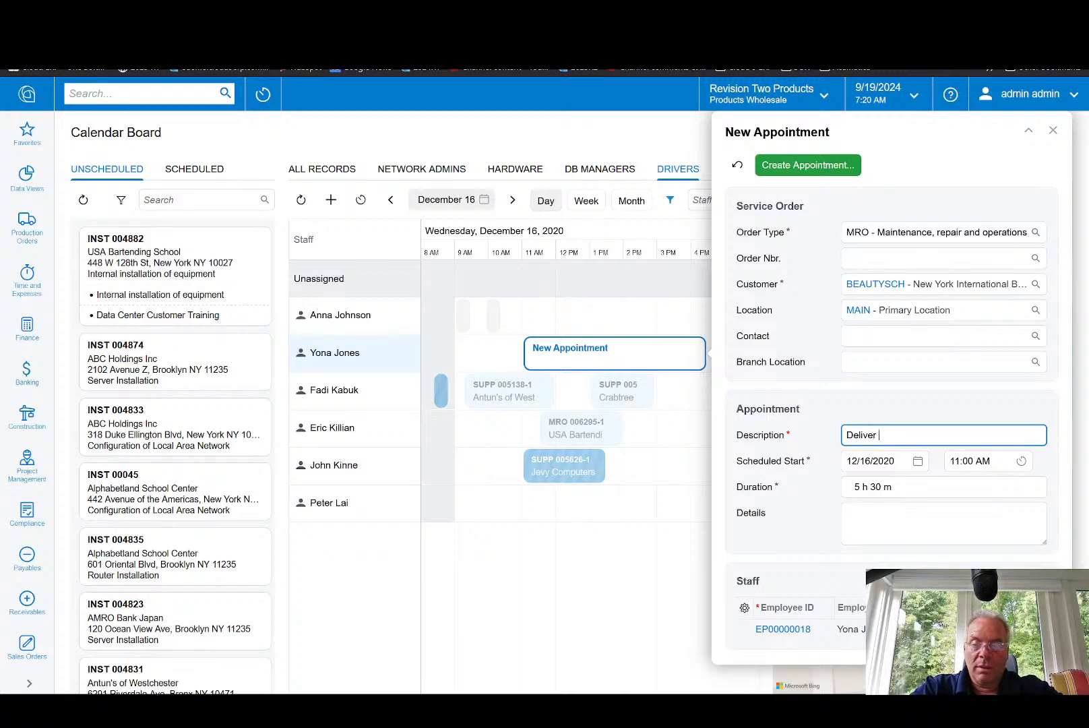
text(goods)
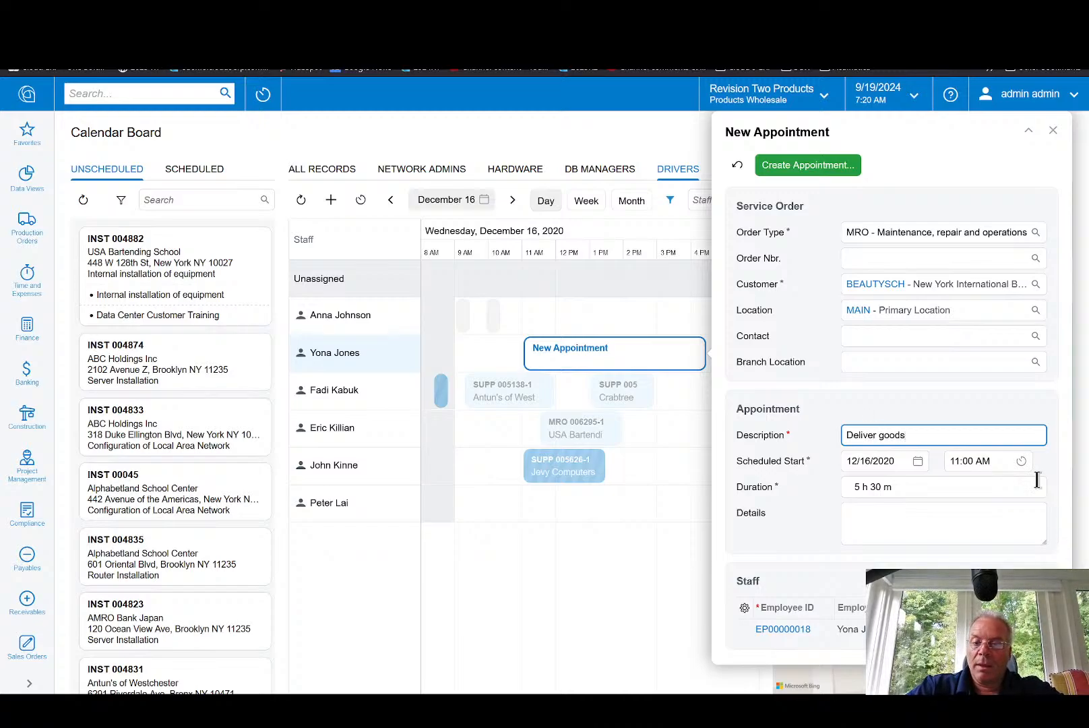
Step: Create the appointment, save and close its form, and refresh the calendar board
click(809, 165)
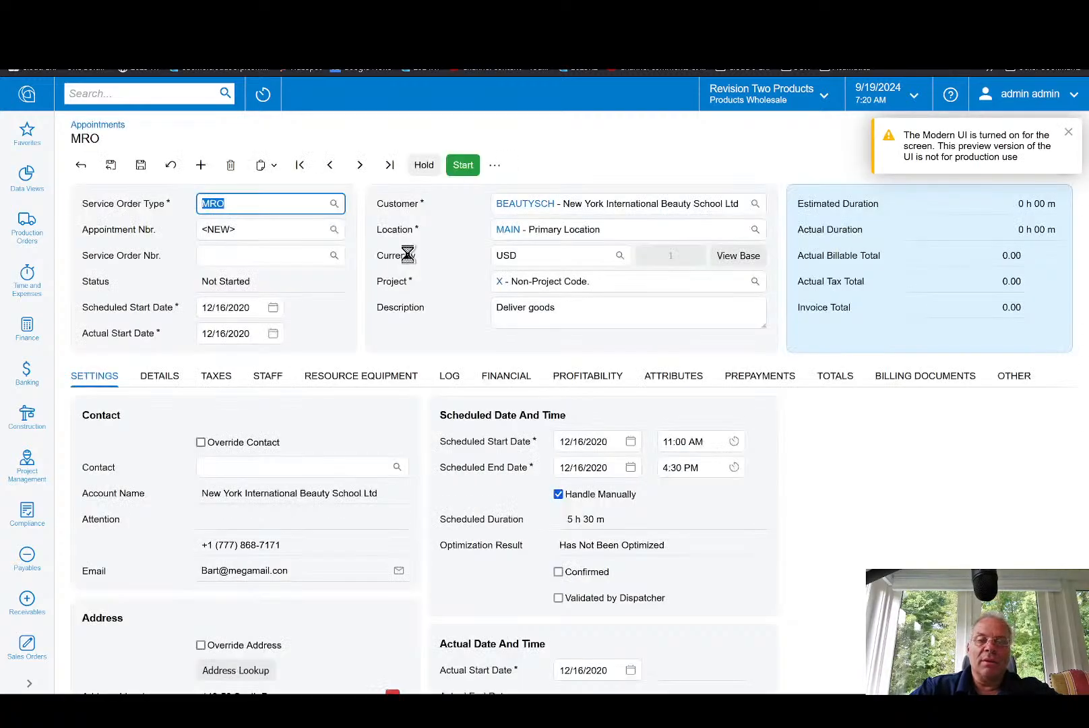
click(118, 170)
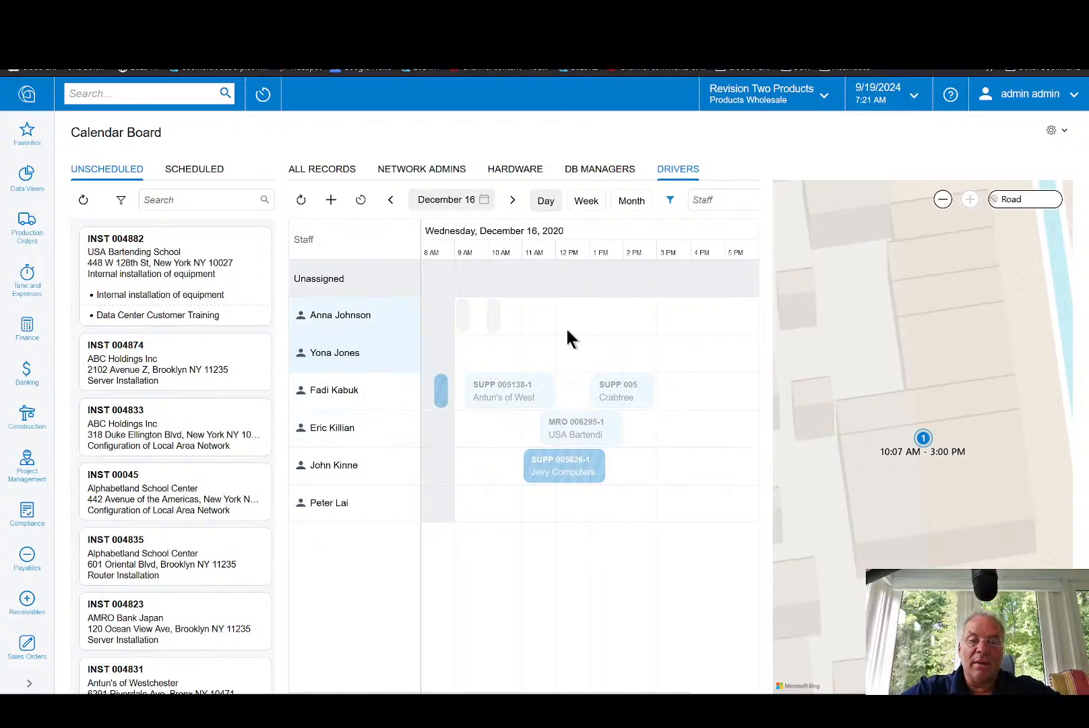
click(303, 202)
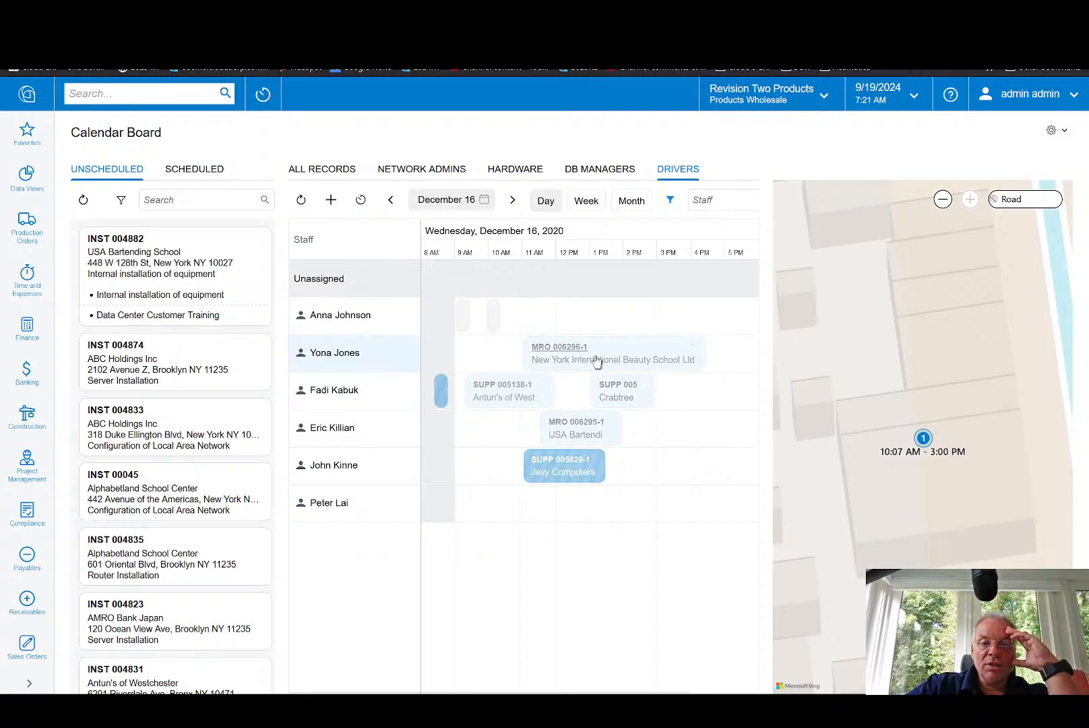
Step: Reassign the New York International Beauty School Ltd appointment on December 16 to the last driver in the staff list
drag(625, 360, 630, 502)
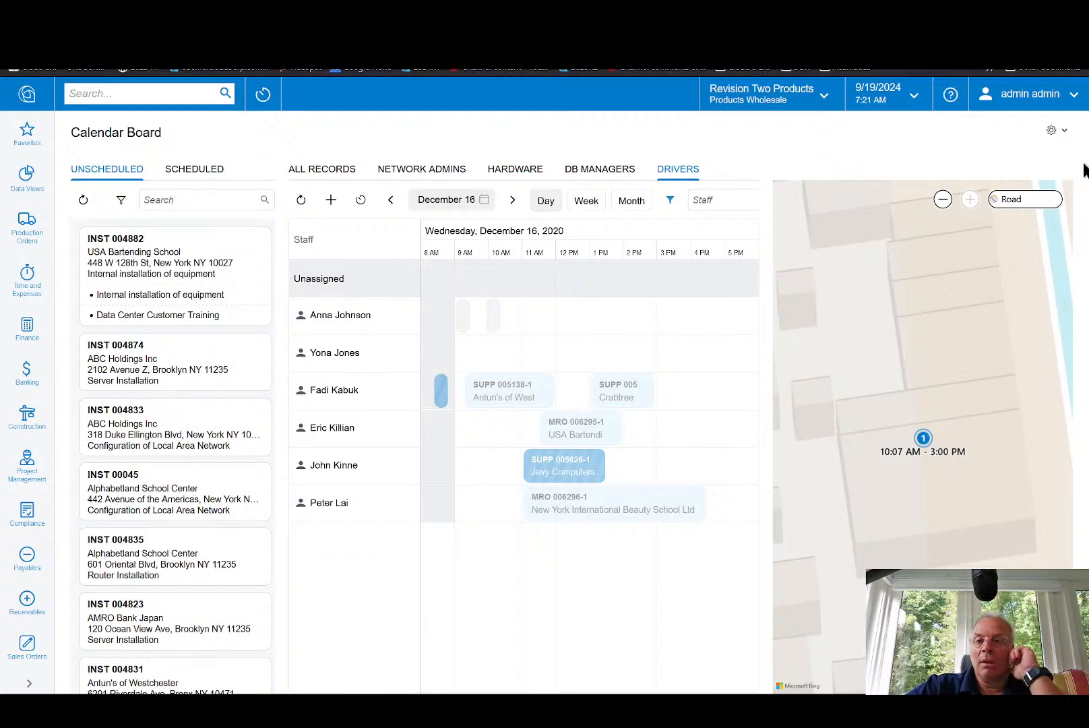
Step: In the Calendar Board's screen configuration, find the SelectedAppointment Description field with "desc" and add it below Customer Name in the Appointment - Left section
click(1054, 130)
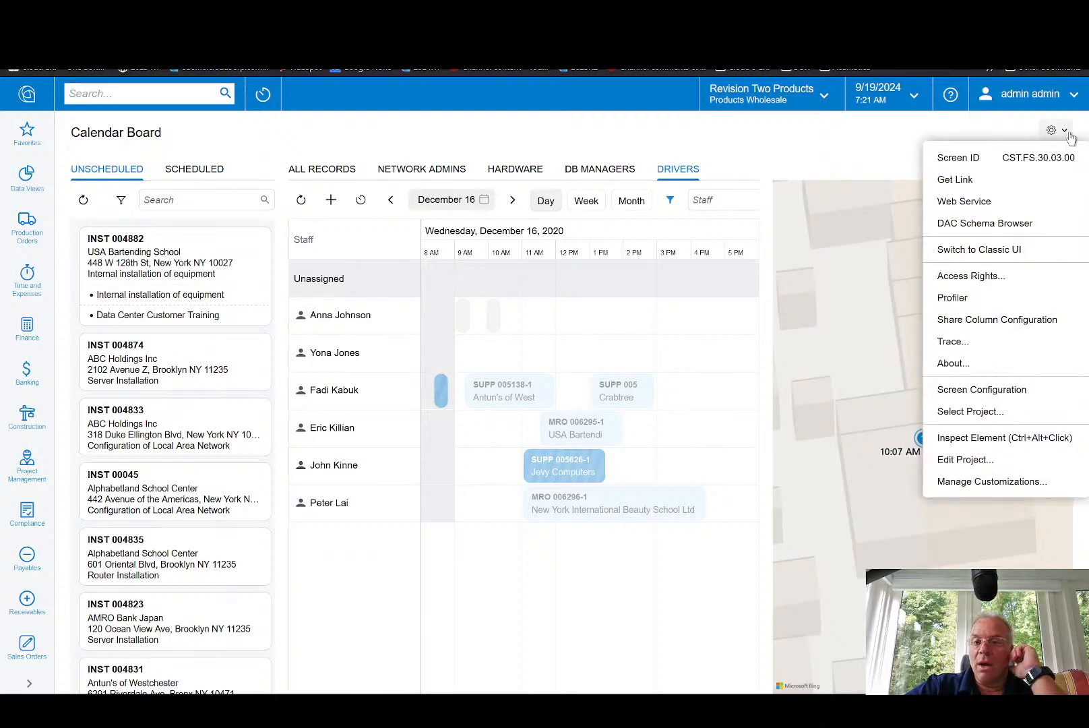
click(1002, 396)
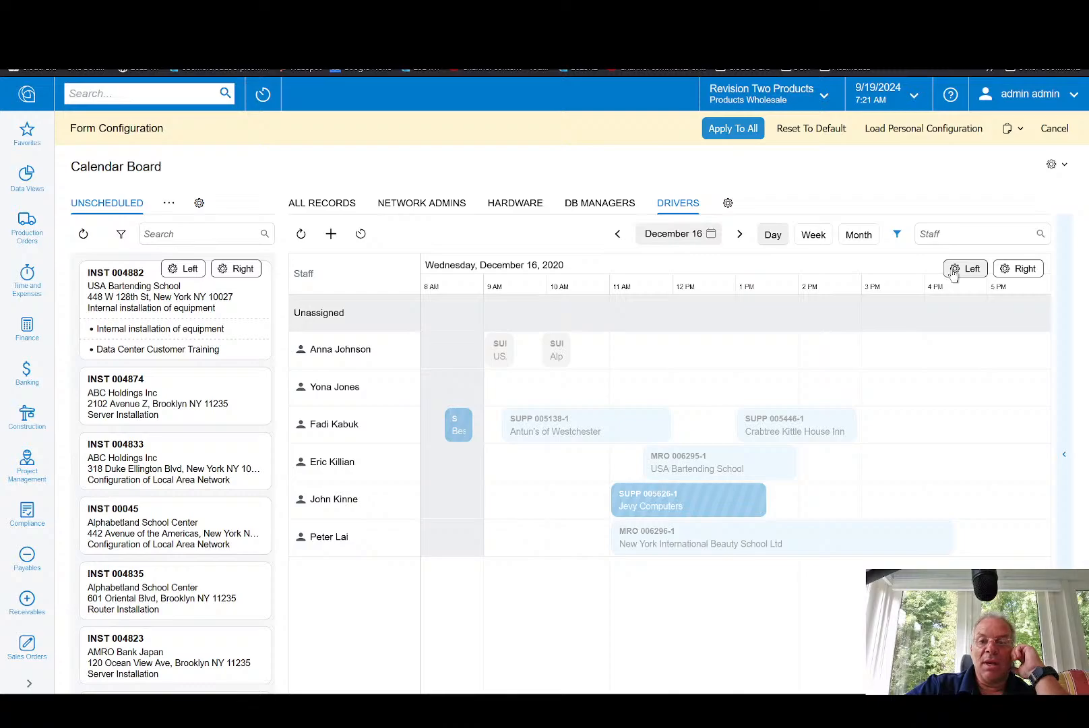
click(955, 269)
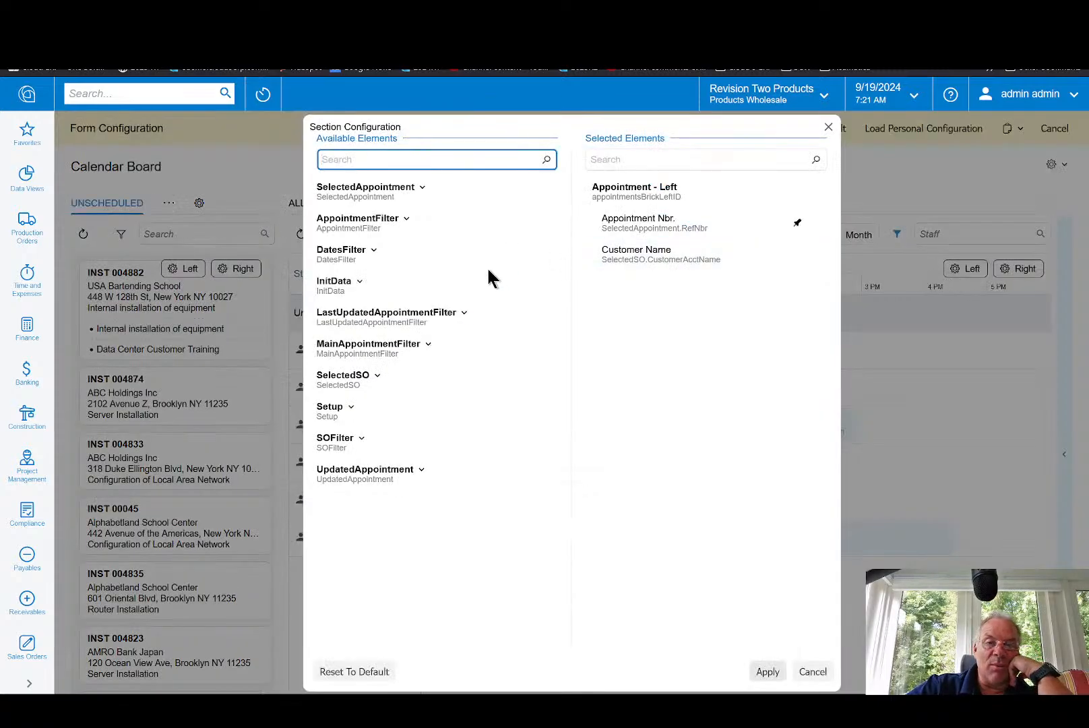
drag(636, 128, 646, 230)
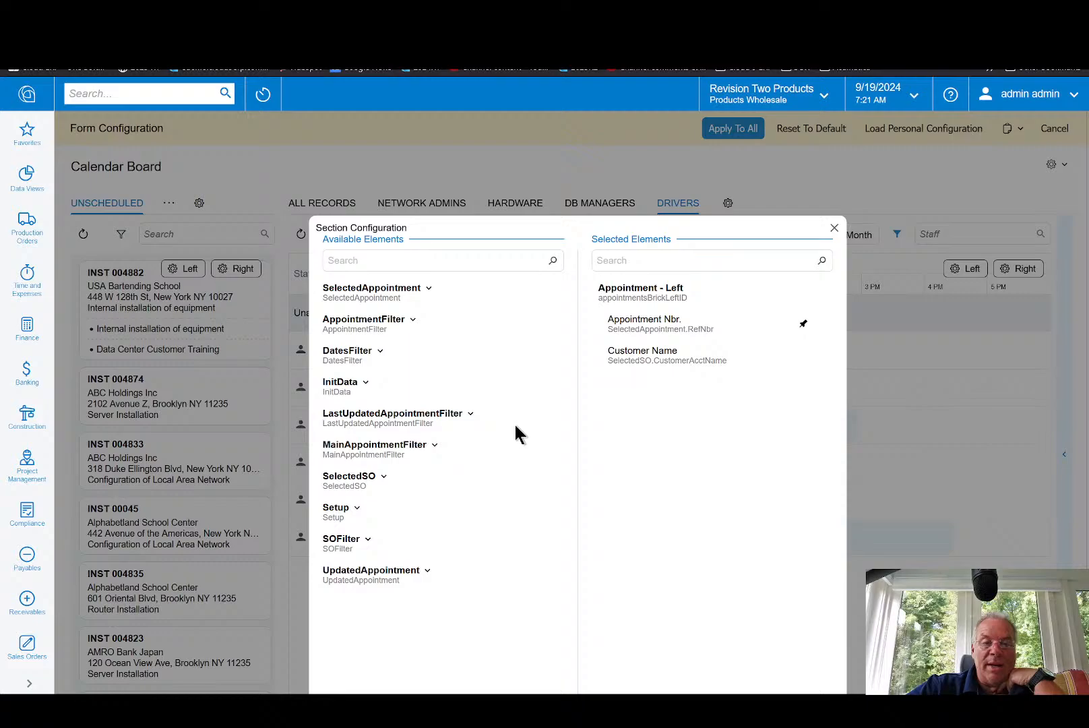
click(386, 260)
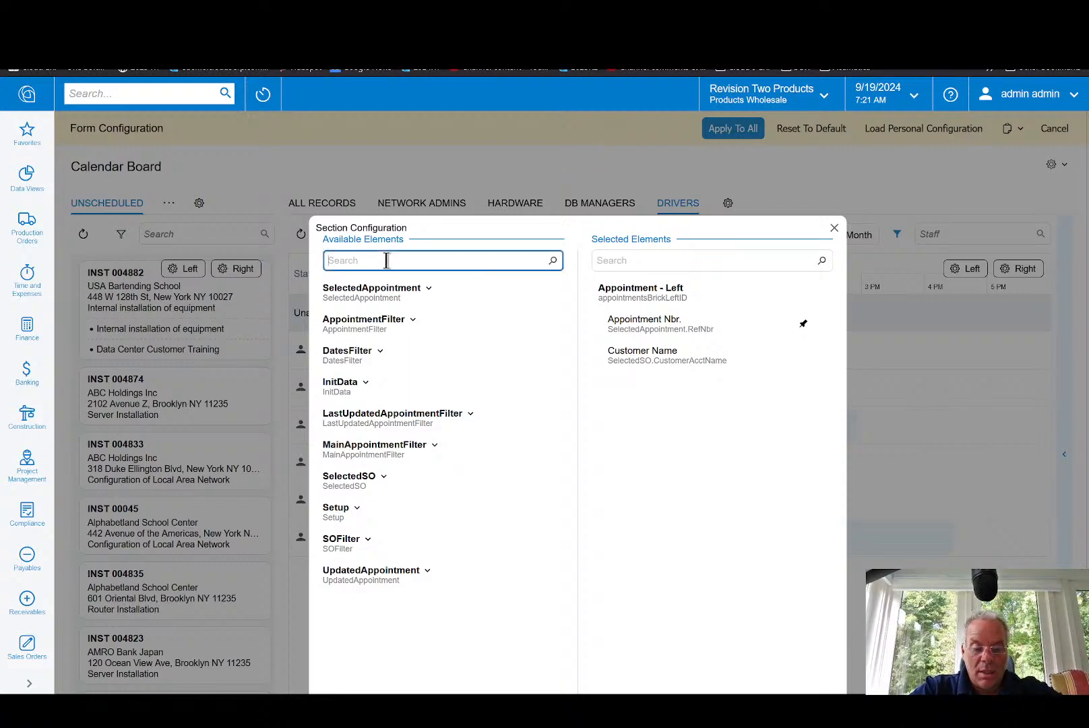
text(desc)
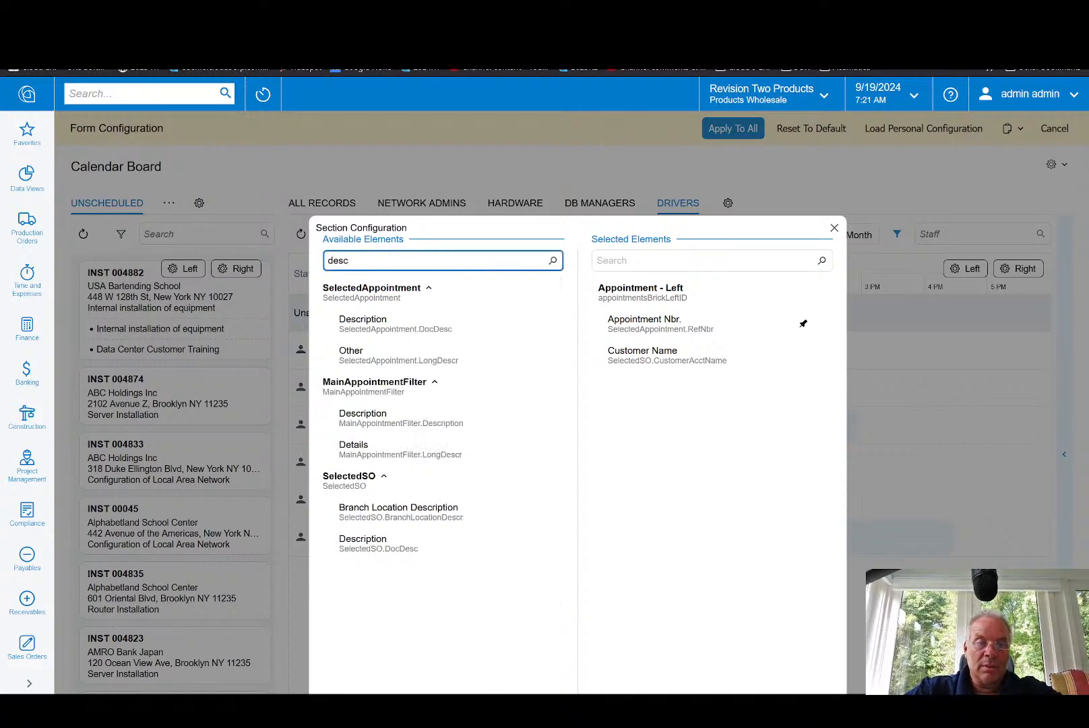
drag(396, 333, 688, 385)
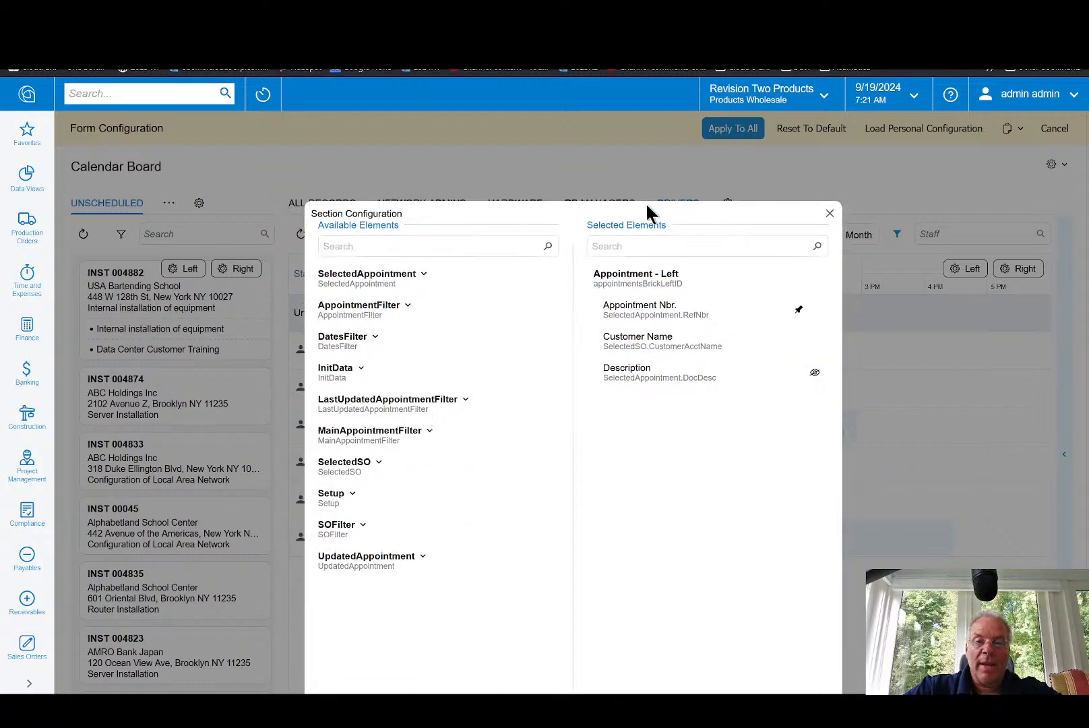
Step: Apply the section changes, and apply the Calendar Board form configuration to all users, overwriting their personal configurations
click(738, 662)
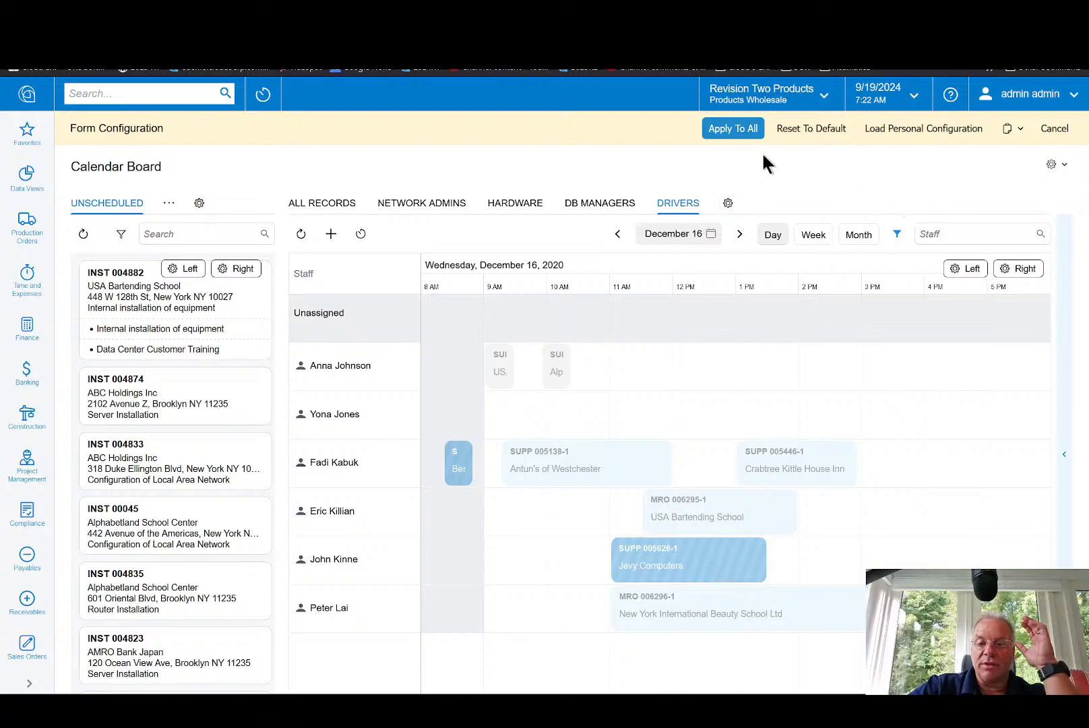
click(730, 129)
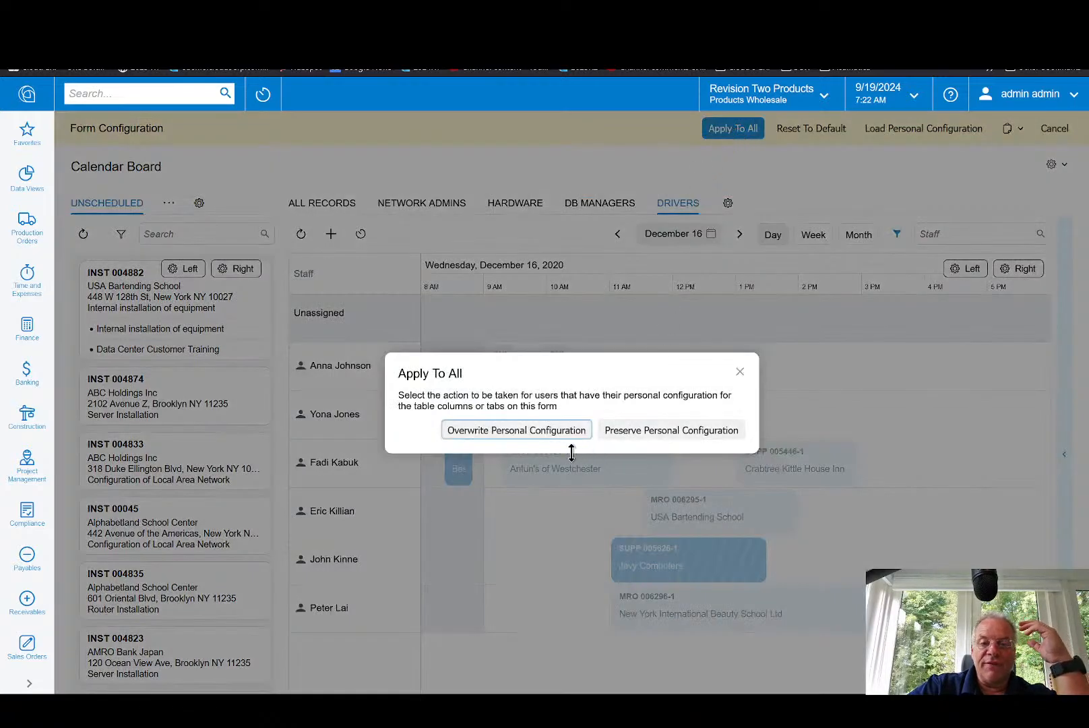
click(517, 435)
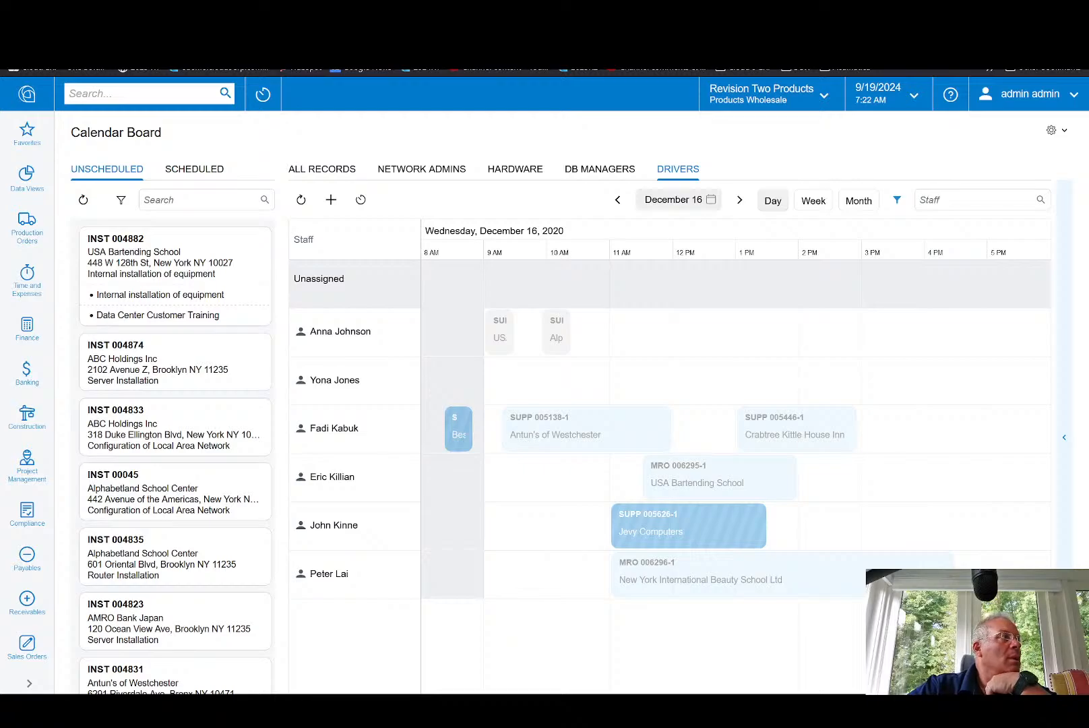
Step: Switch to Notepad, highlight the EnableSiteMapSwitchUI line, add "web.config" two lines below it, and minimize the note
drag(0, 433, 555, 181)
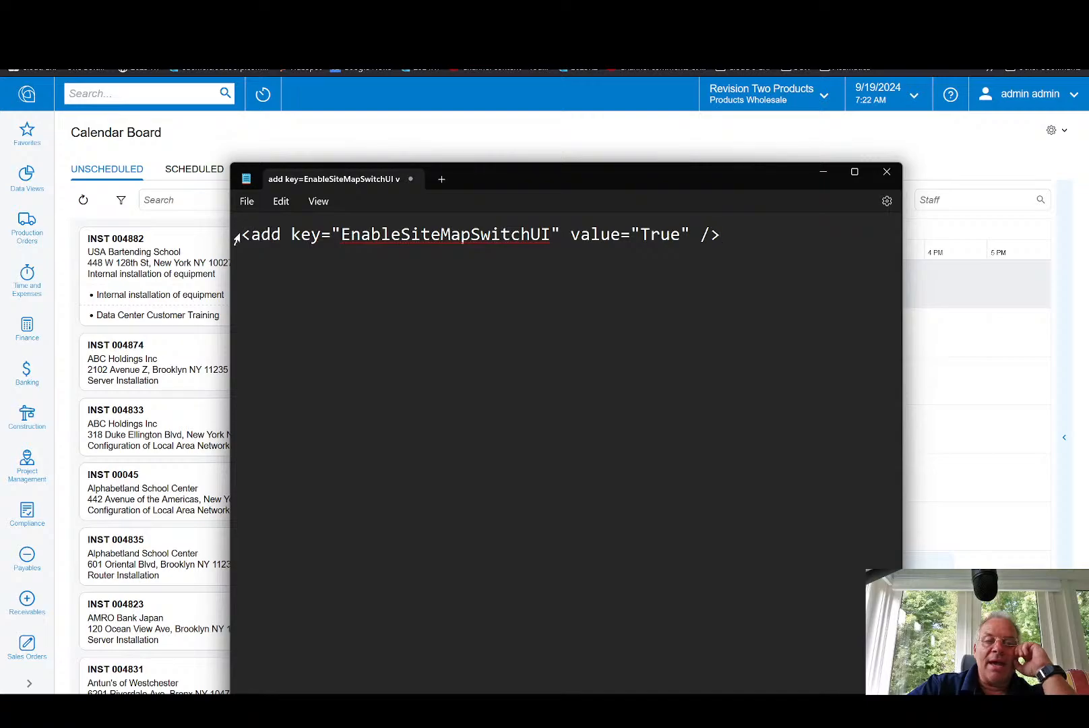
drag(241, 233, 729, 246)
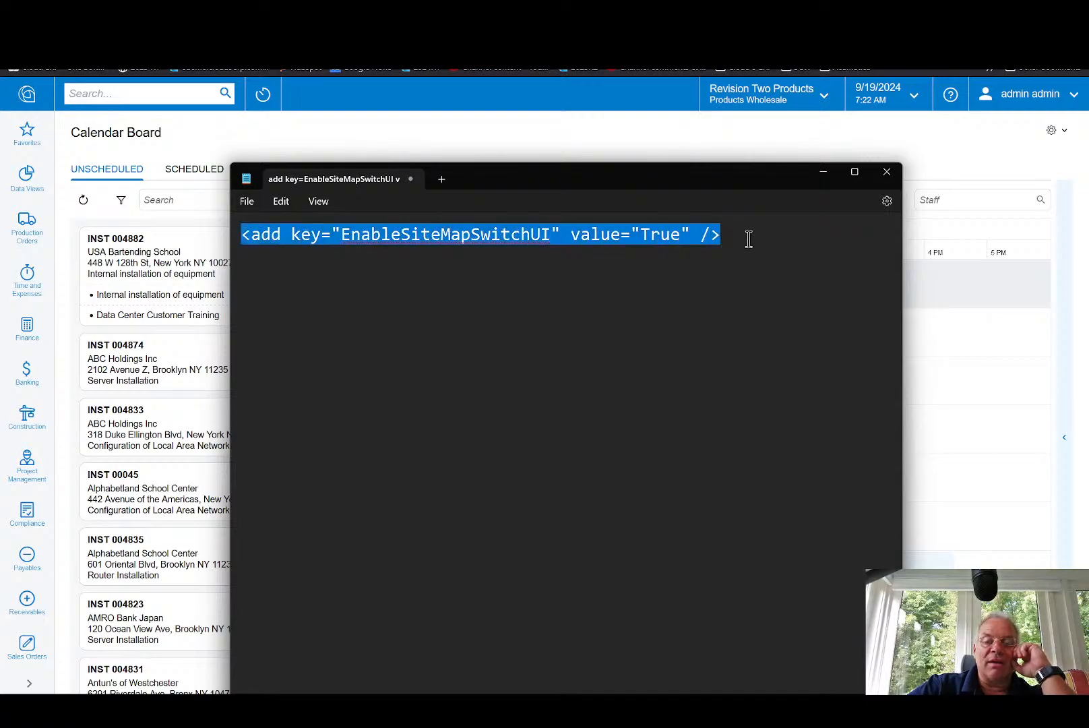
click(751, 234)
key(Return)
key(Return)
text(we)
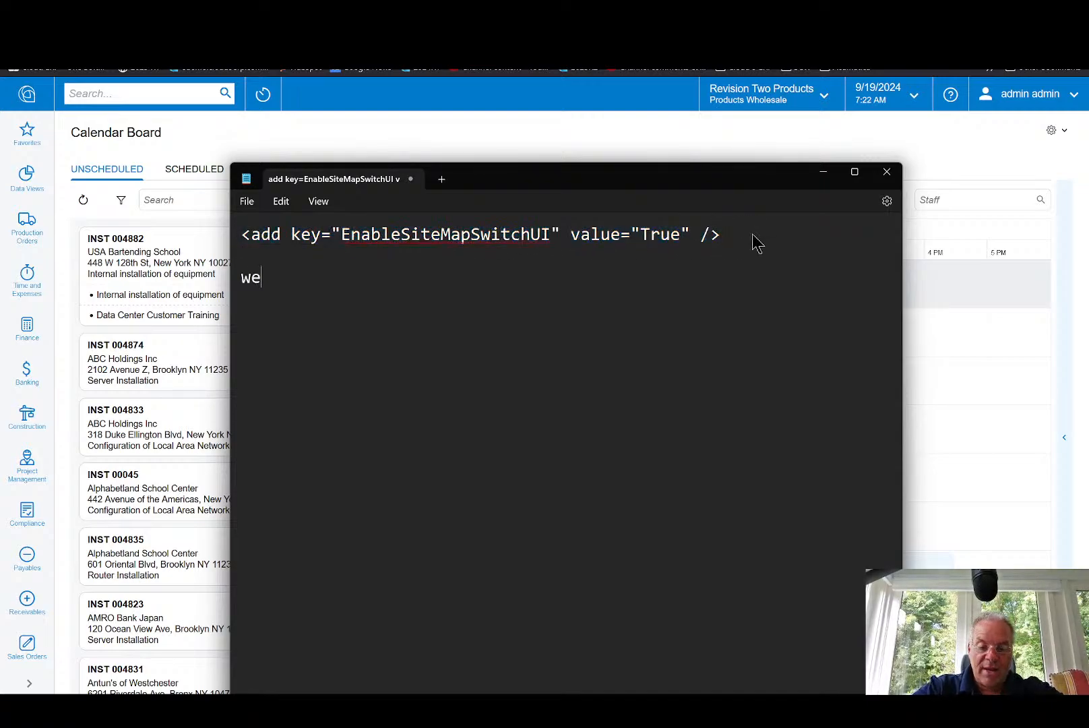
text(b.config)
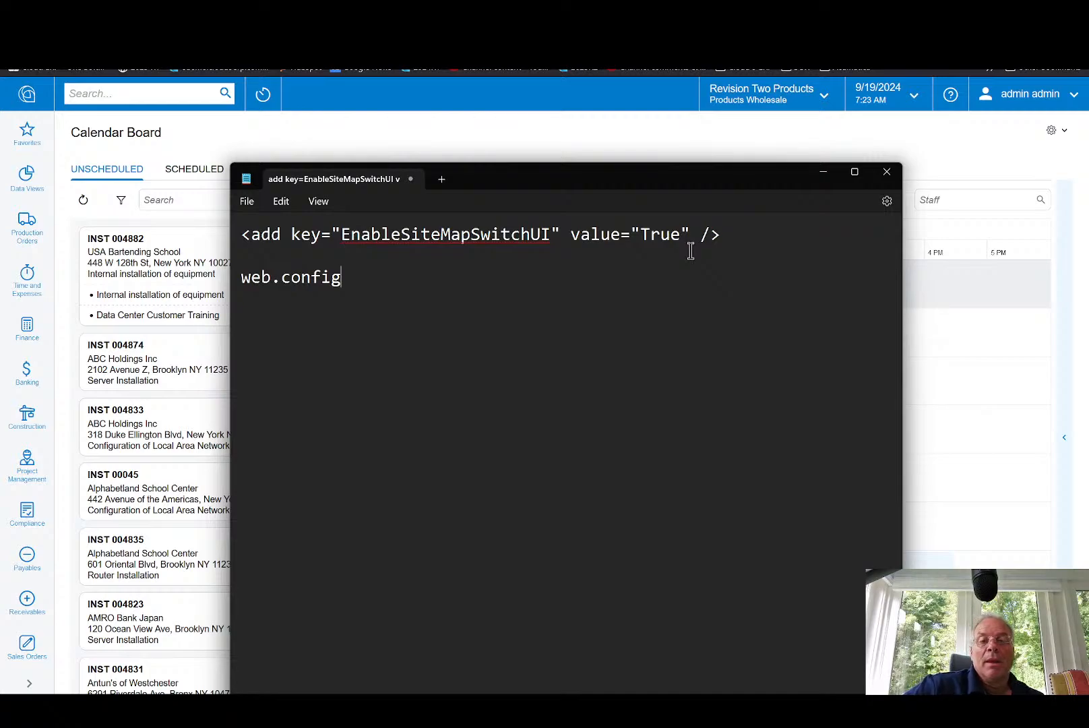
drag(341, 277, 248, 289)
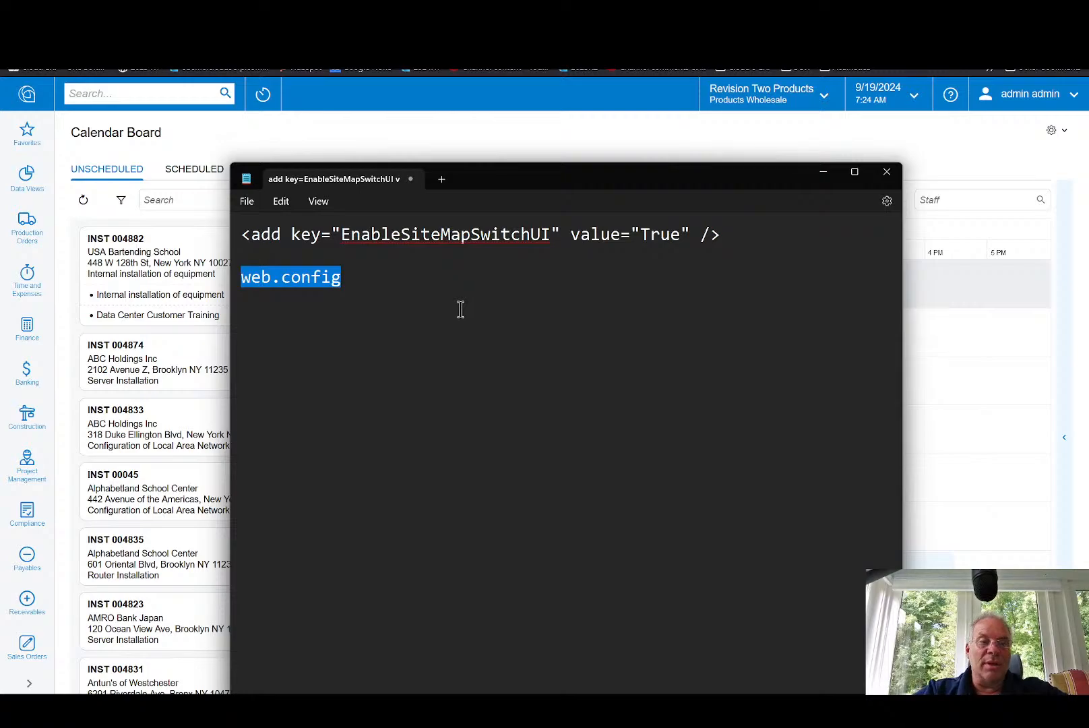
click(823, 173)
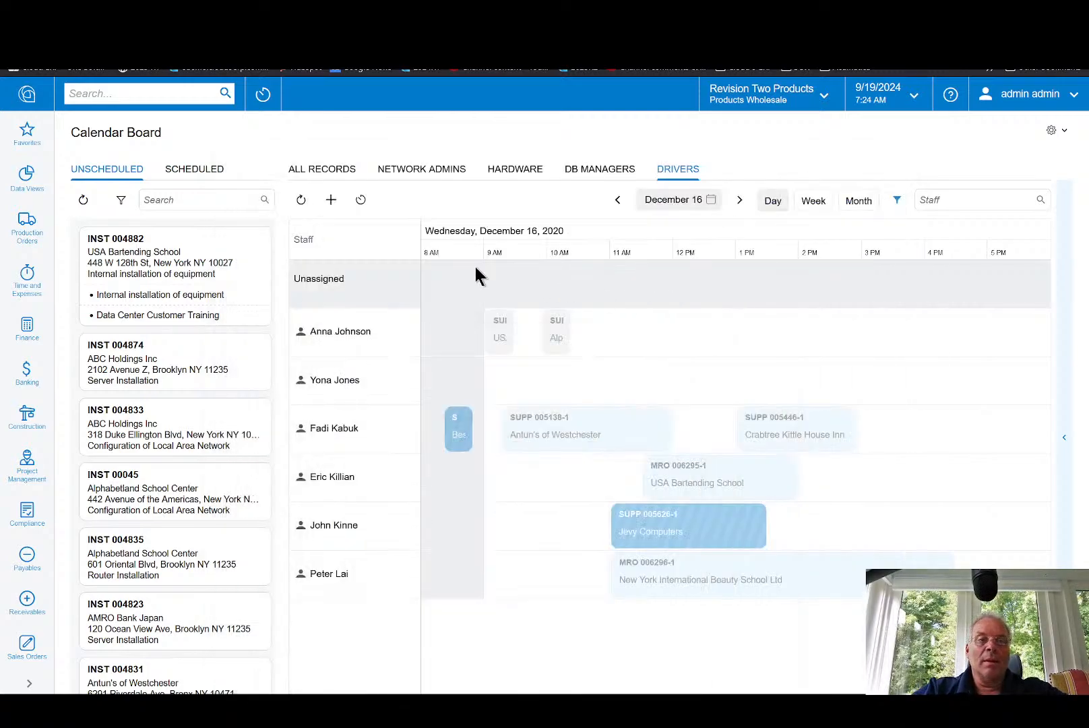
Step: Search Acumatica for "site map" and open the Site Map screen
click(123, 97)
text(site map)
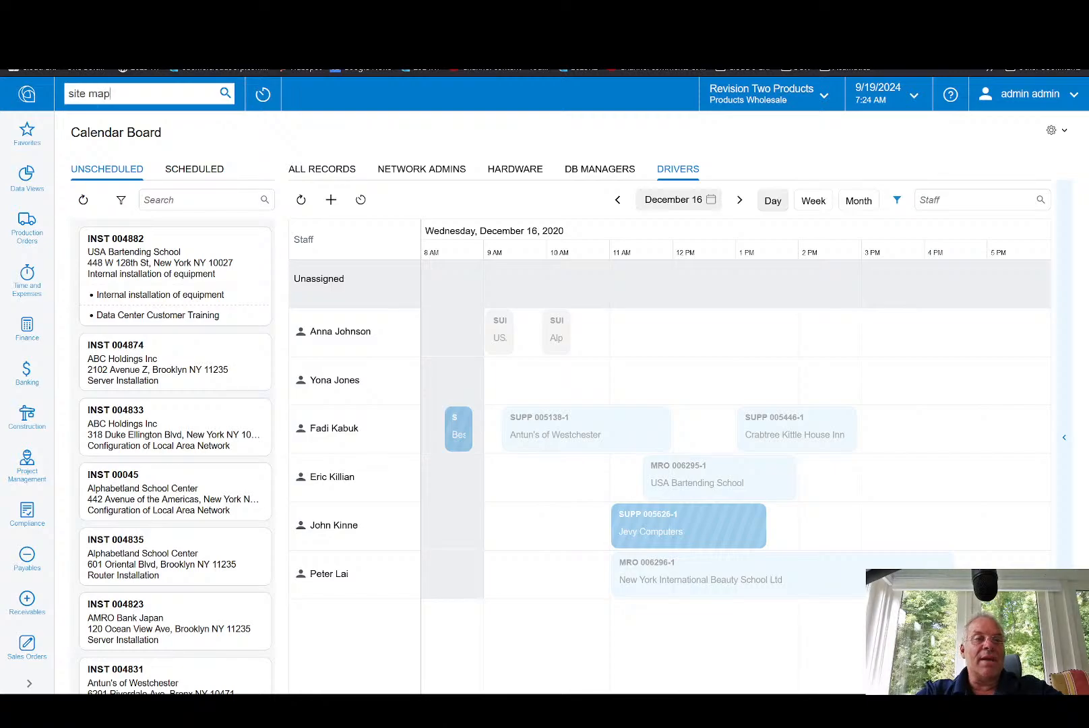
click(144, 234)
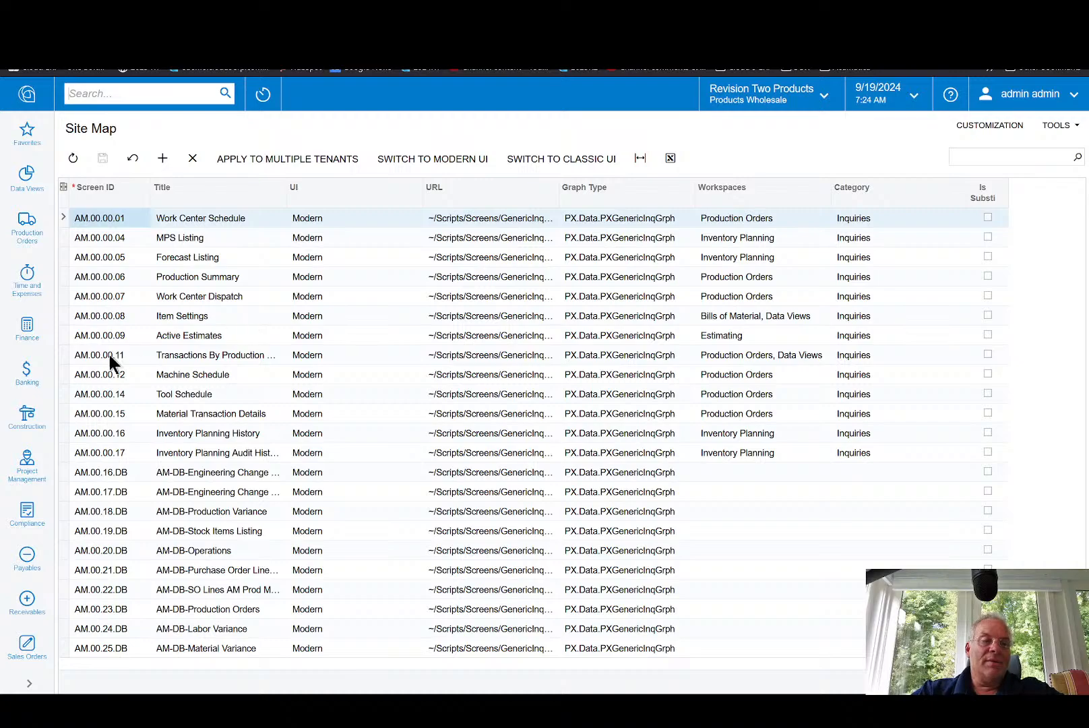
Step: Expand the Finance workspace to all of its links for viewing, and return to the Site Map
click(34, 333)
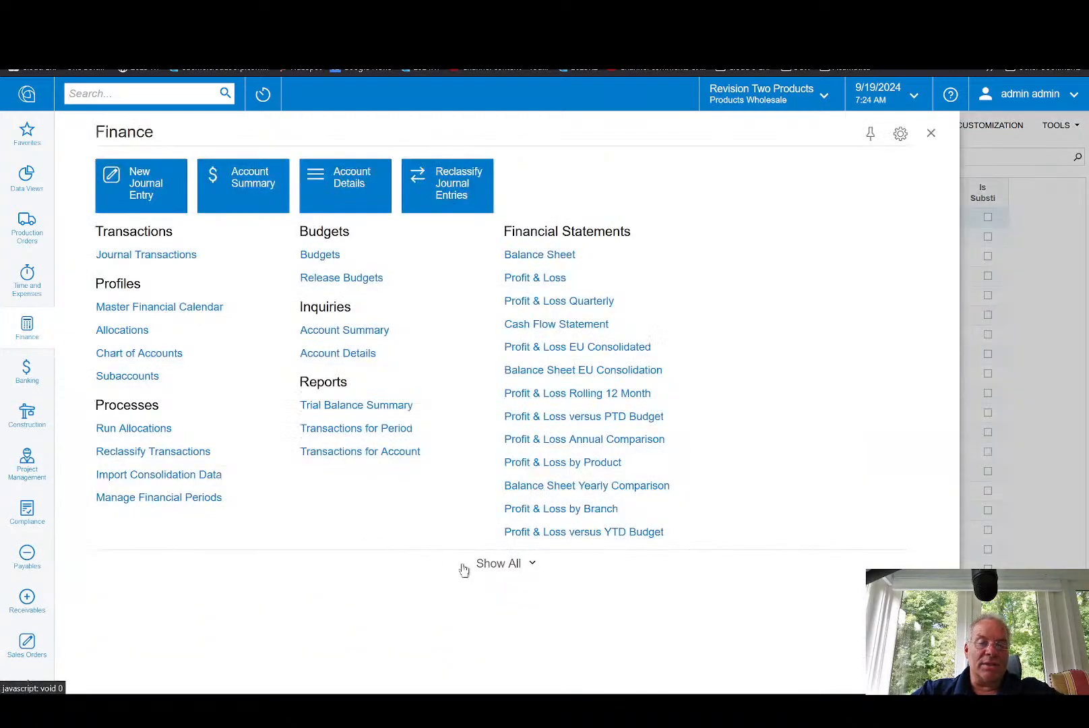
click(507, 566)
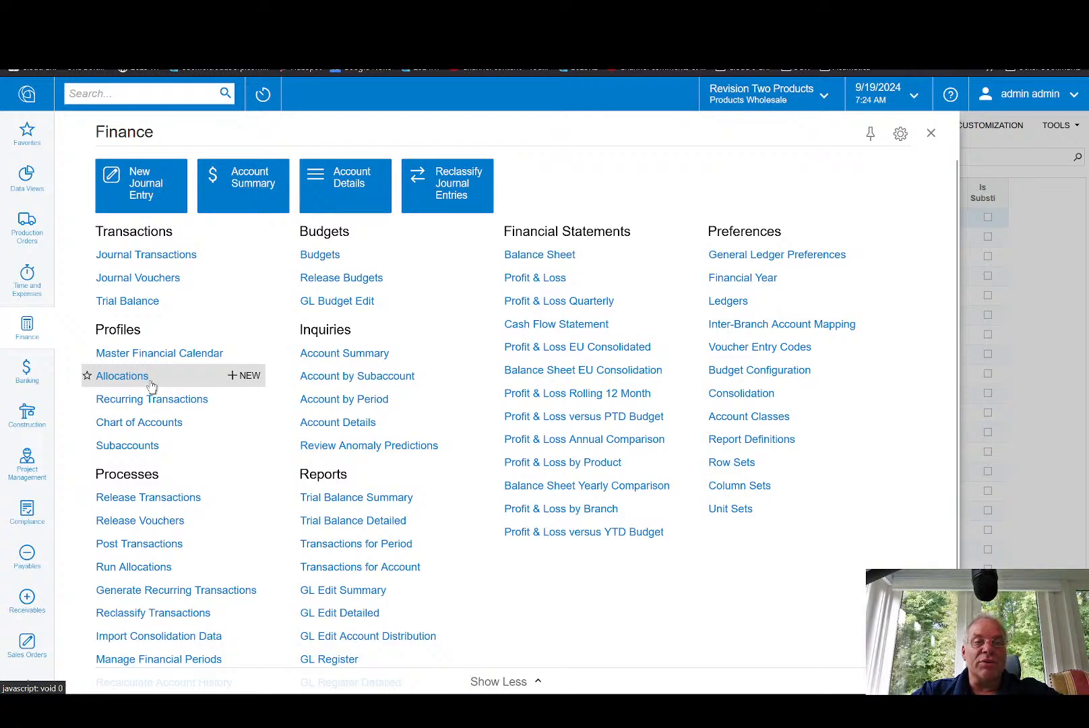
click(1054, 179)
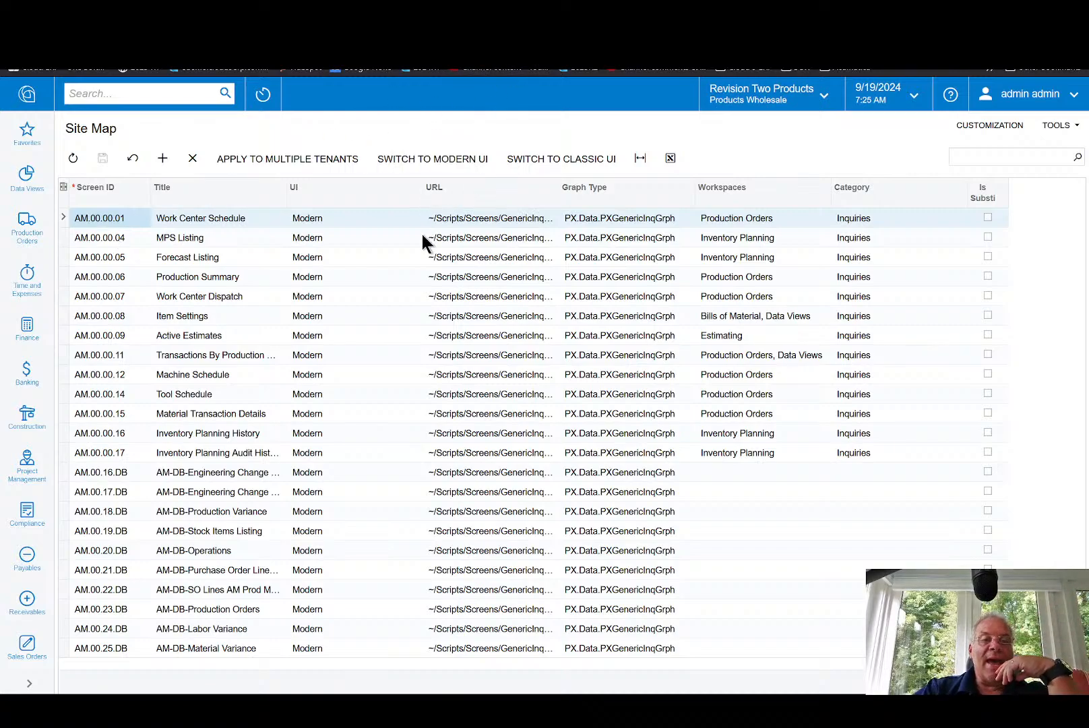
Step: Examine the URL and the available UI options of the Work Center Schedule row without changing them
click(479, 224)
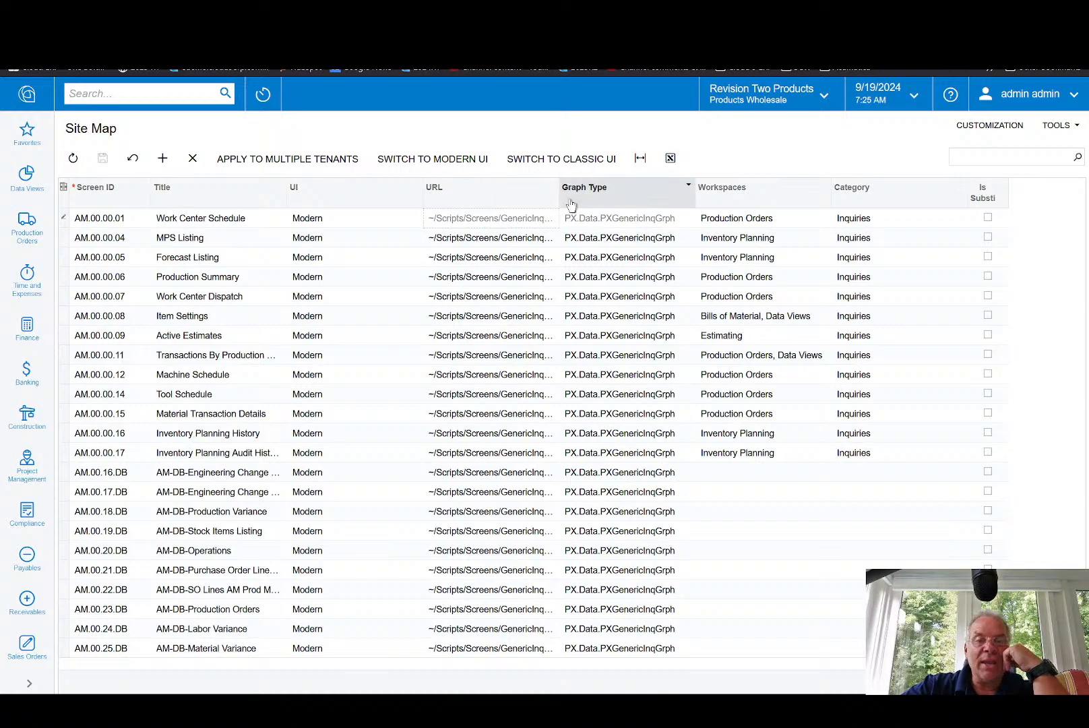
click(337, 220)
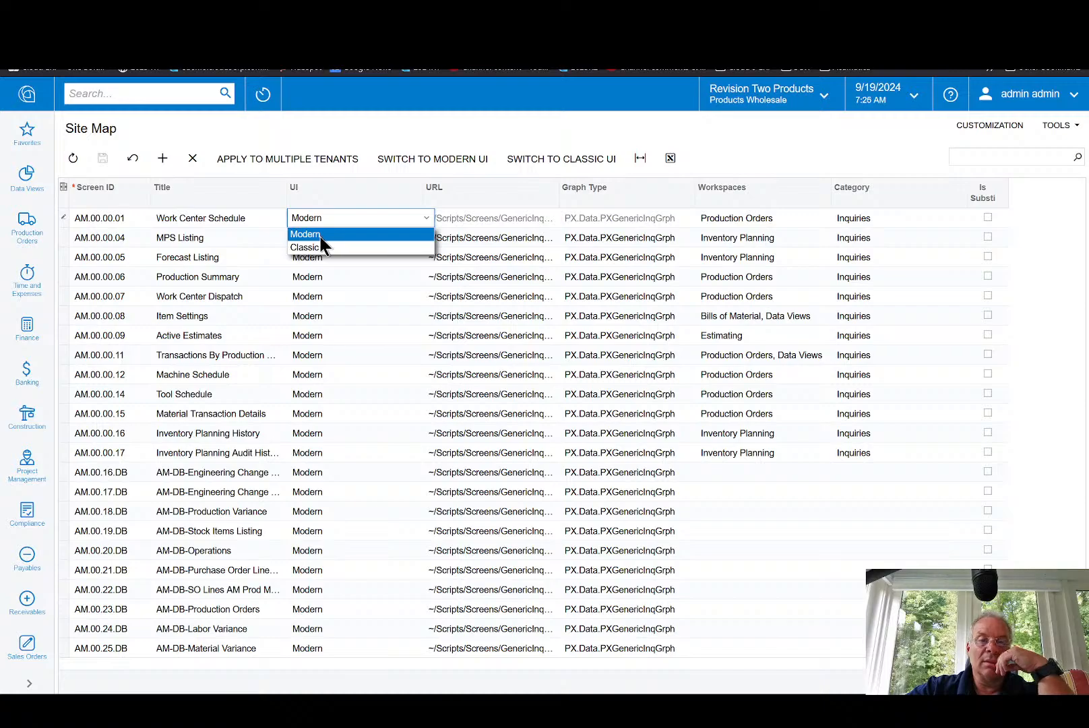
click(745, 148)
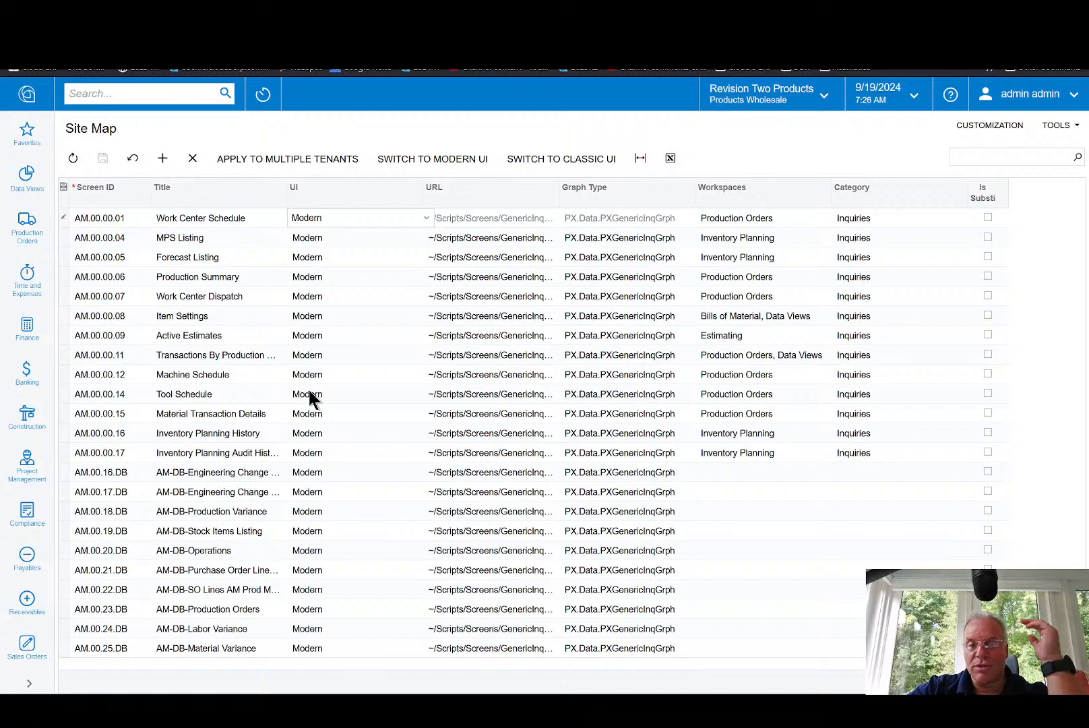
Step: View the open RMA order for USA Bartending School in the Sales Orders list, and return to the Site Map
click(148, 30)
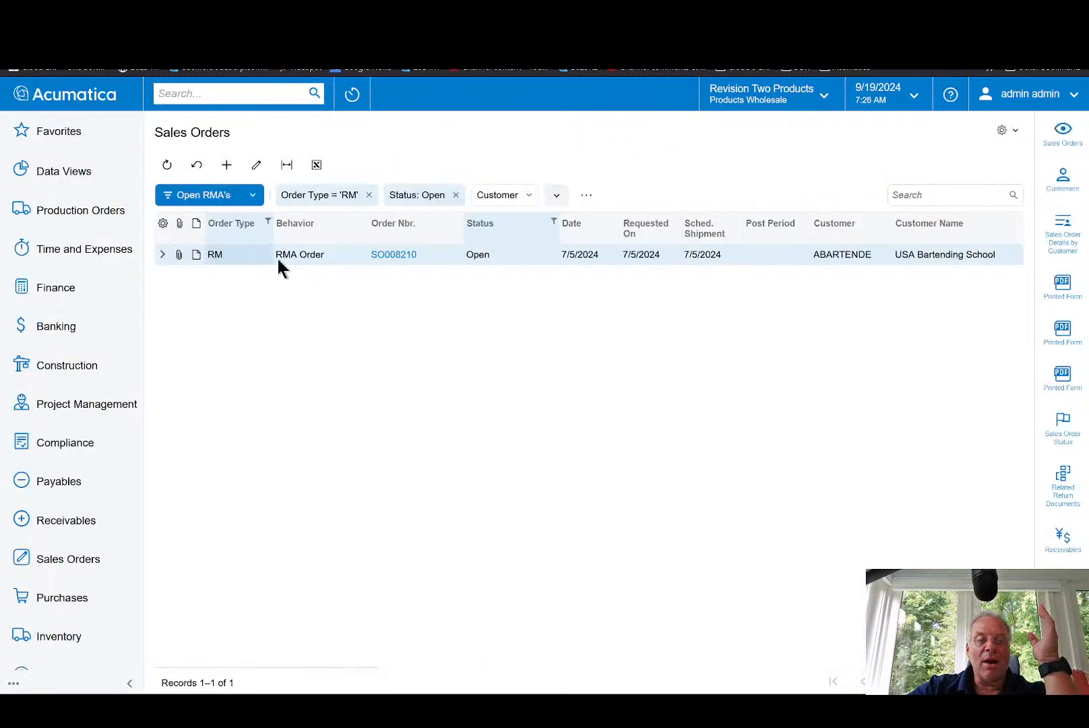
click(391, 255)
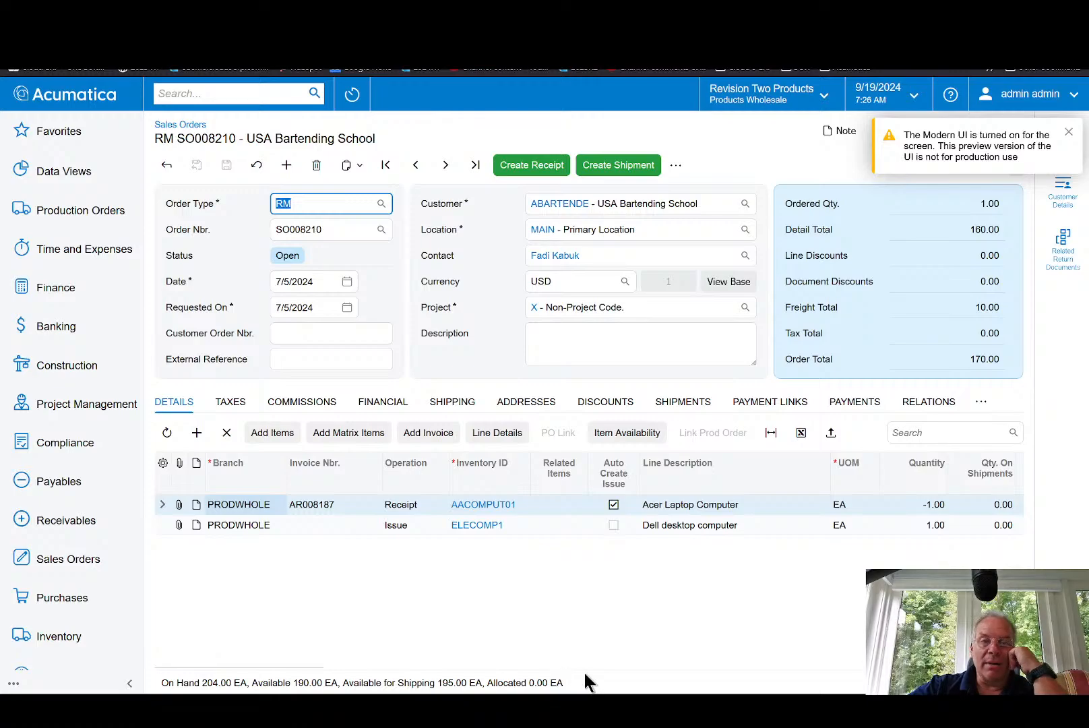
click(317, 27)
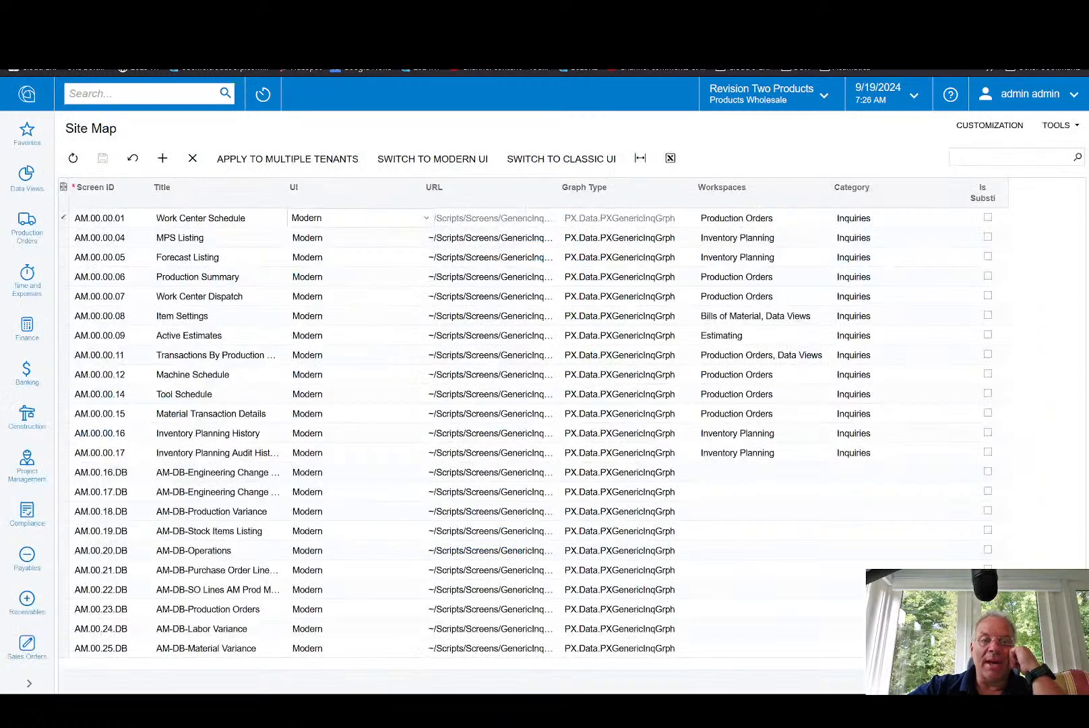
Step: Search the Site Map for "sales orders"
click(1000, 163)
text(sales orders)
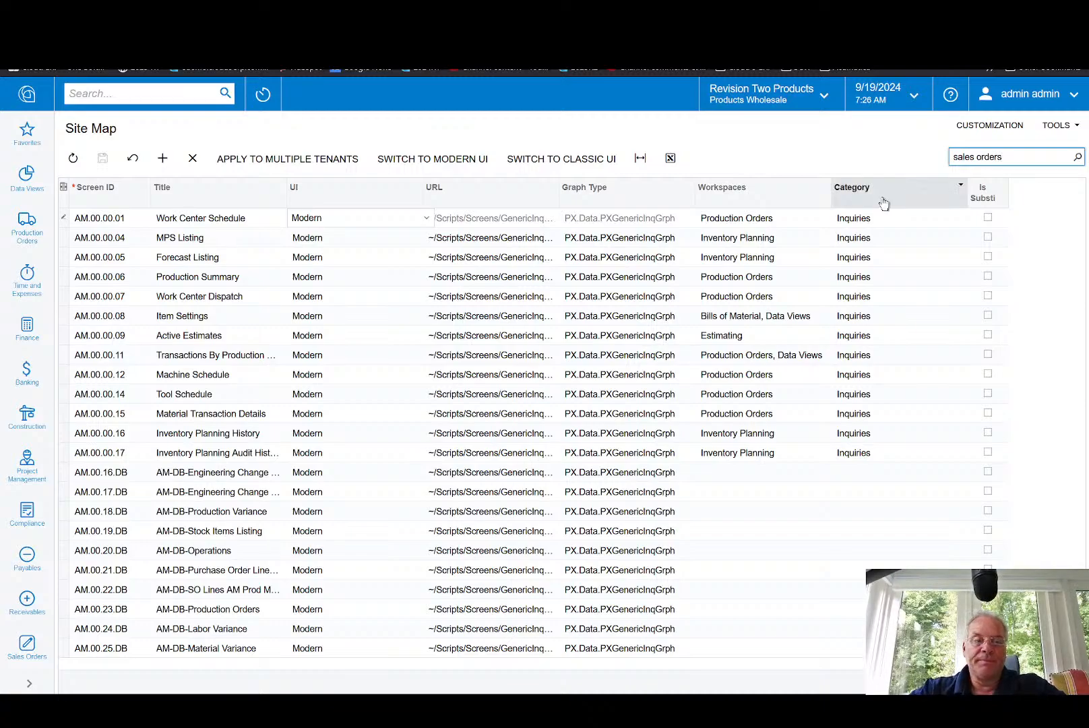
key(Return)
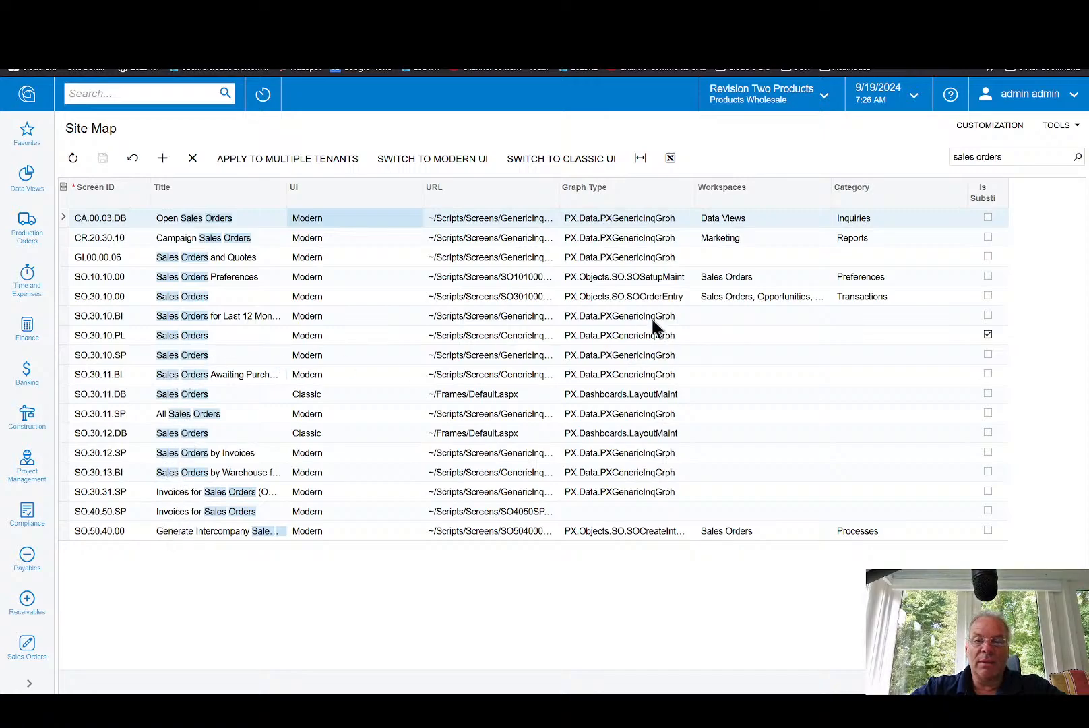
Step: Examine the workspaces available for the Sales Orders screen SO.30.10.00, leaving the selection as it is
click(783, 296)
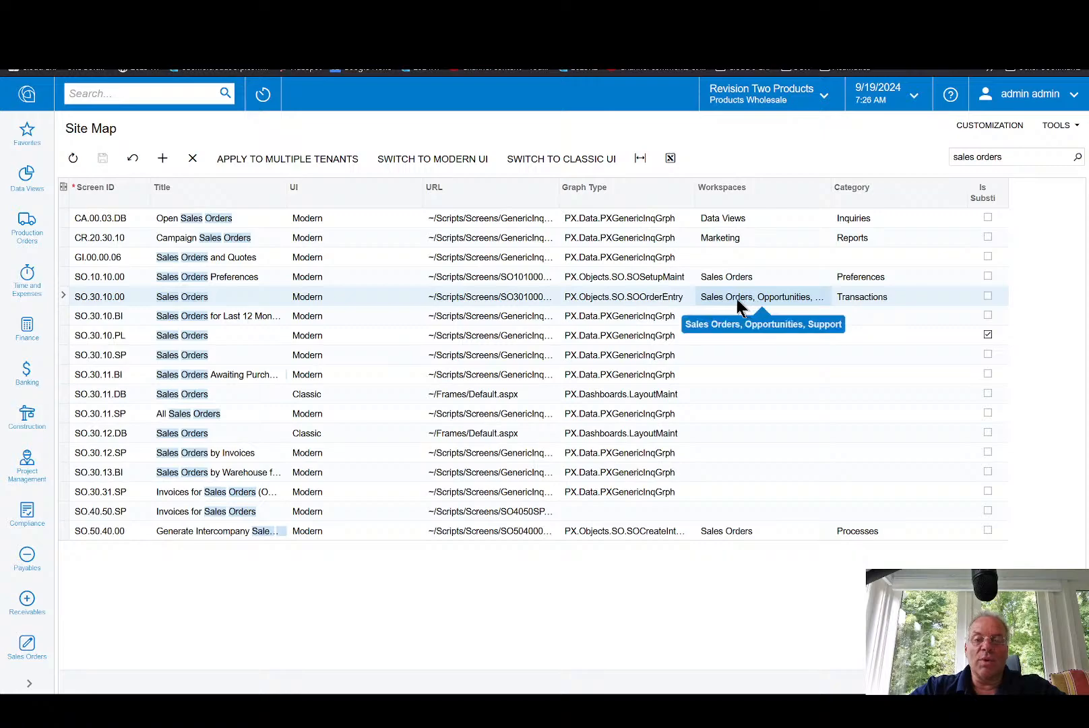
click(804, 297)
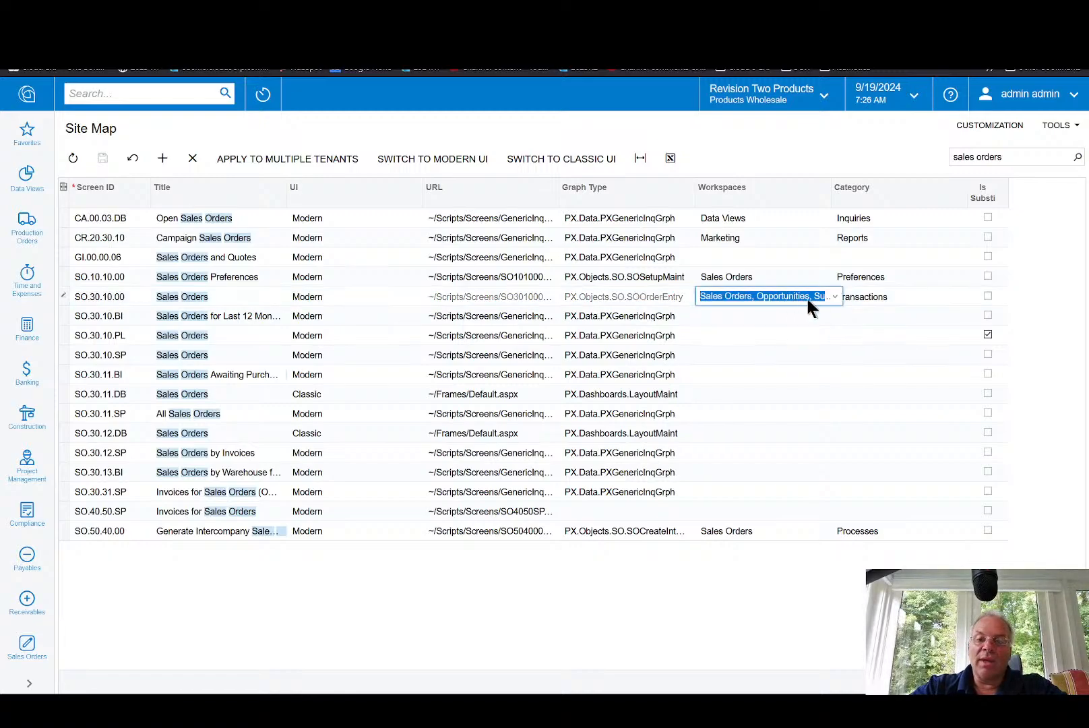
click(836, 296)
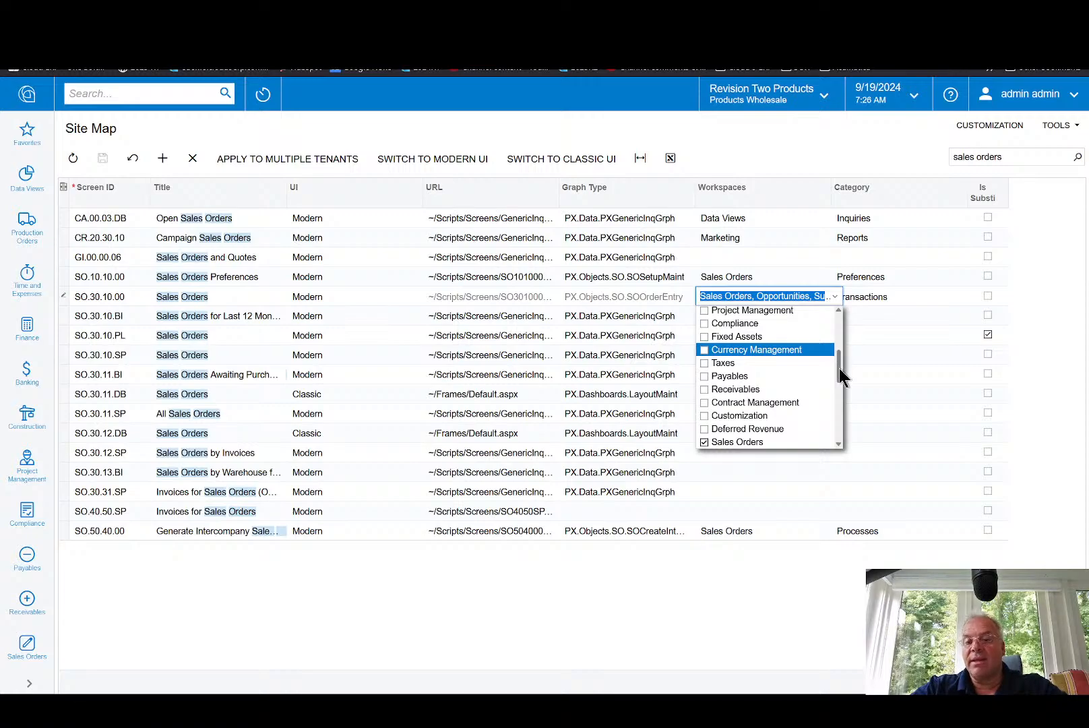
mouse_move(840, 369)
mouse_down()
mouse_move(840, 382)
mouse_move(842, 359)
mouse_up()
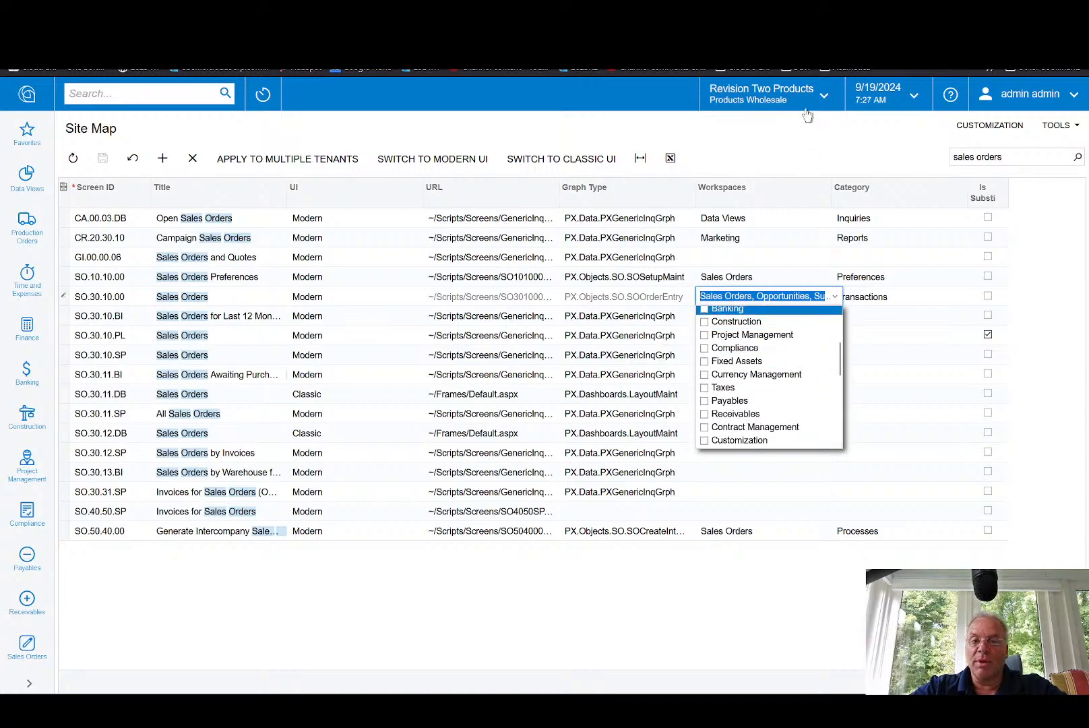
click(814, 150)
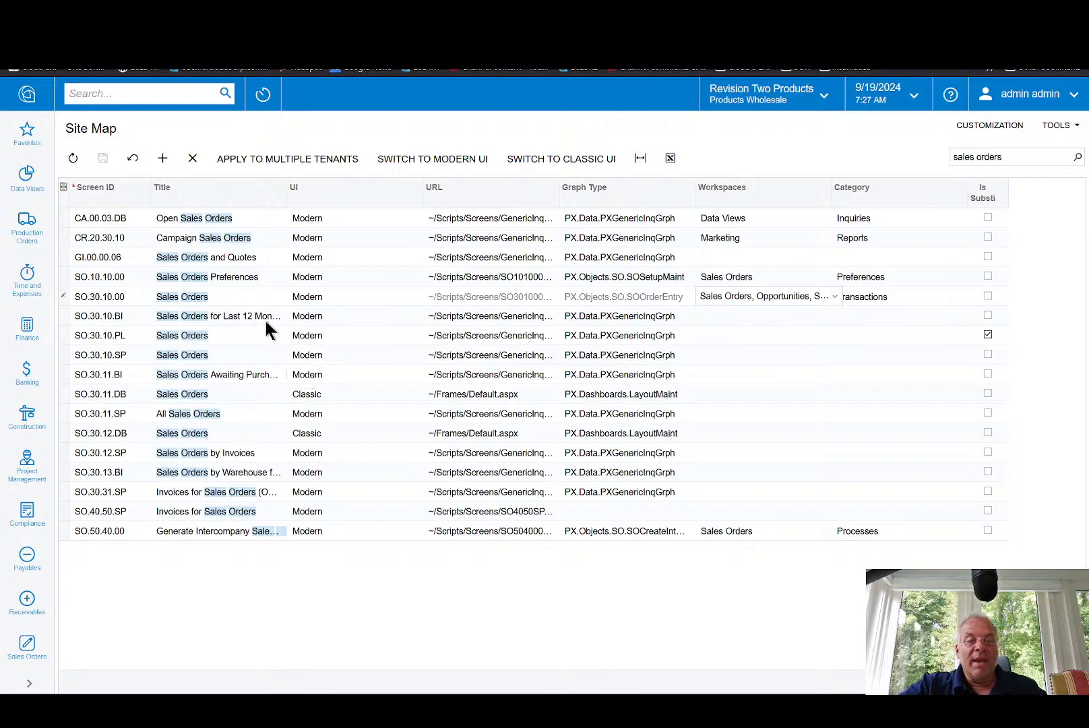
Step: Set the UI of the Sales Orders screen SO.30.10.00 to Classic in the Site Map and save the change
click(317, 296)
click(314, 325)
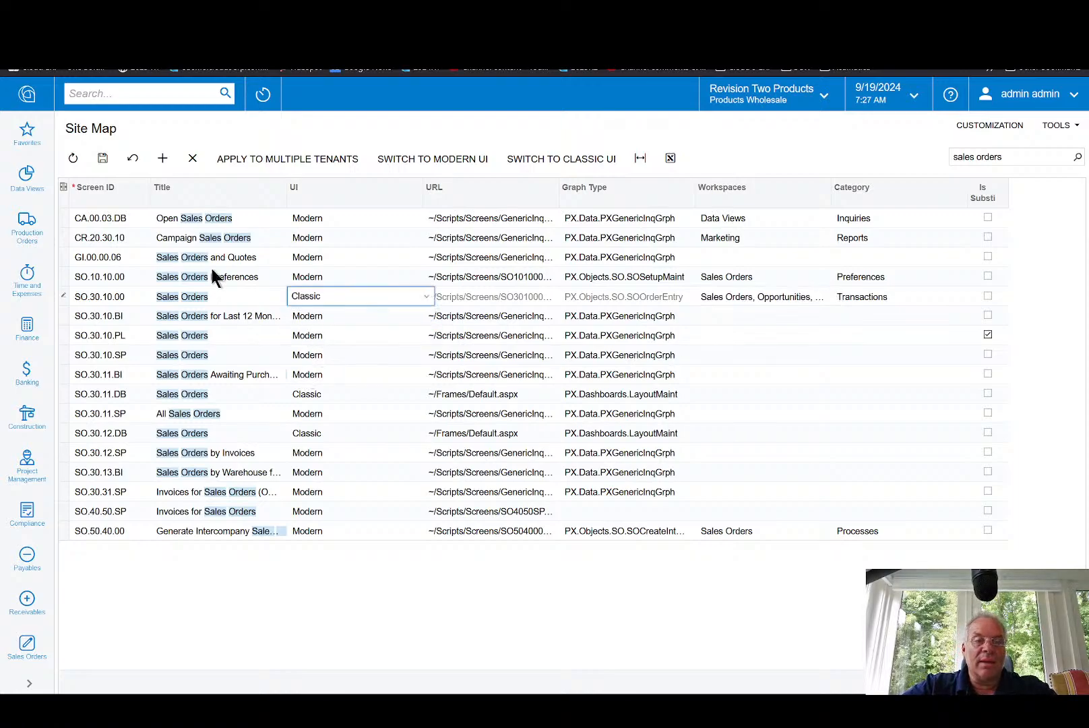
click(102, 158)
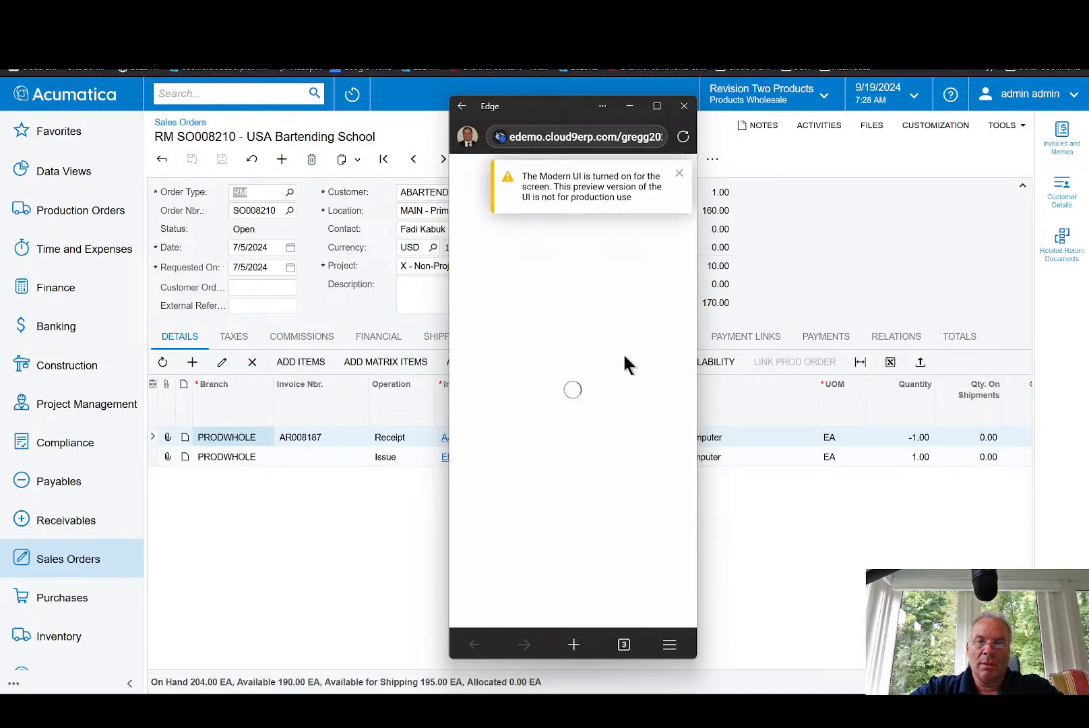
Step: In the narrow browser window, return to the Sales Orders list and open the first order, for USA Bartending School
click(679, 173)
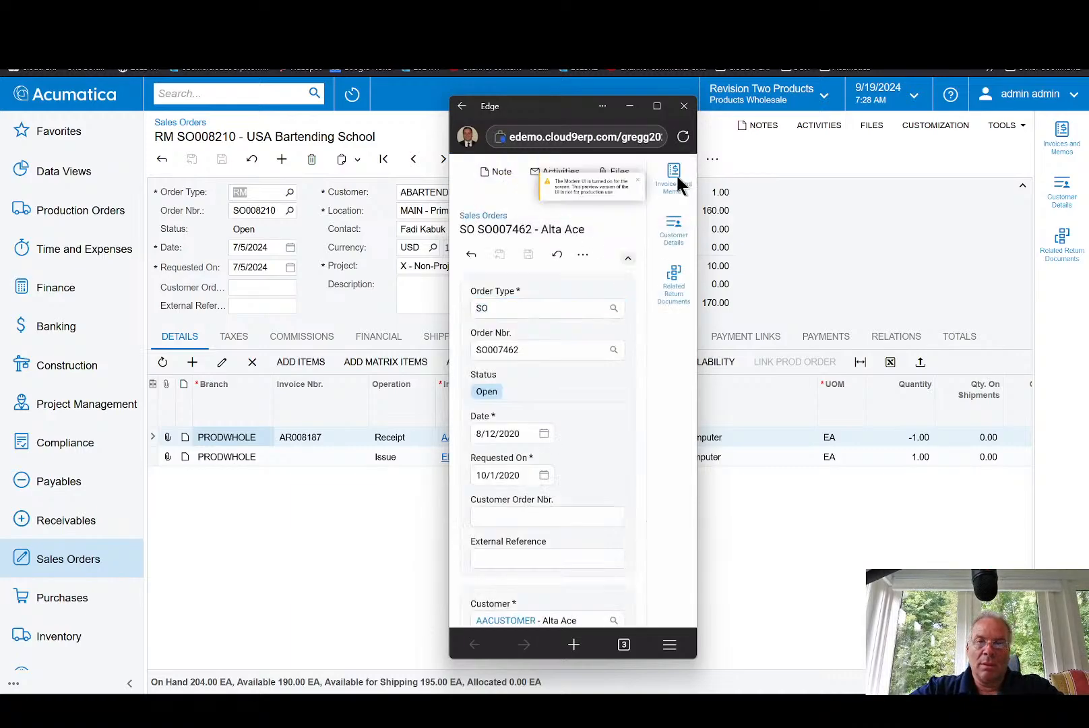
click(472, 254)
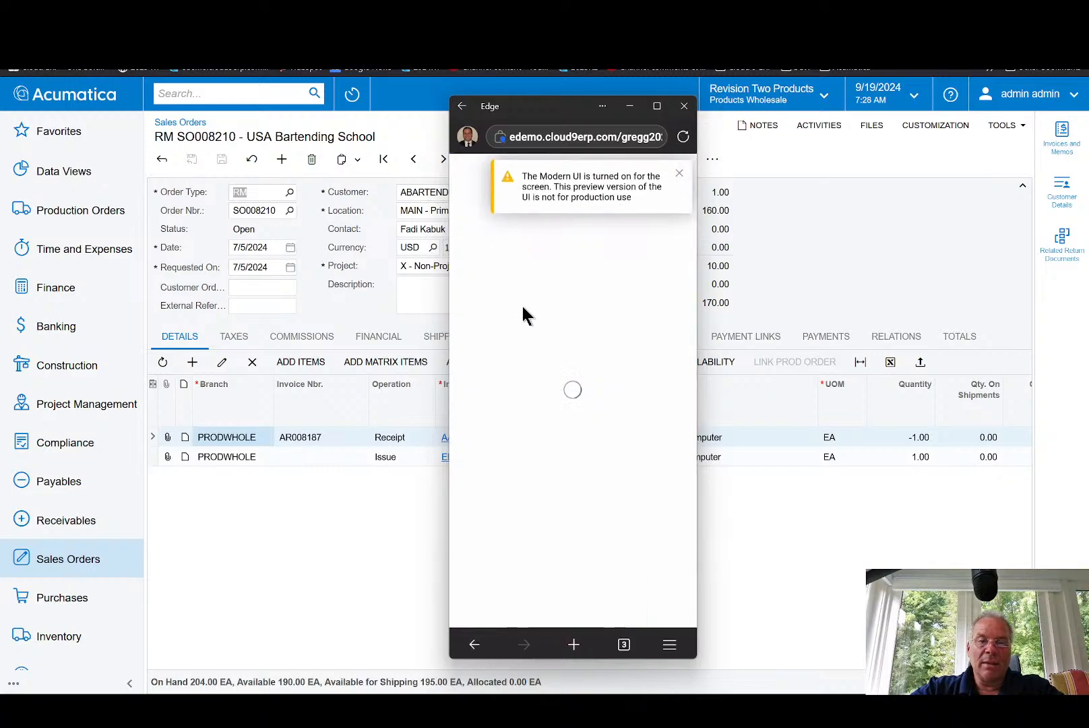
click(680, 173)
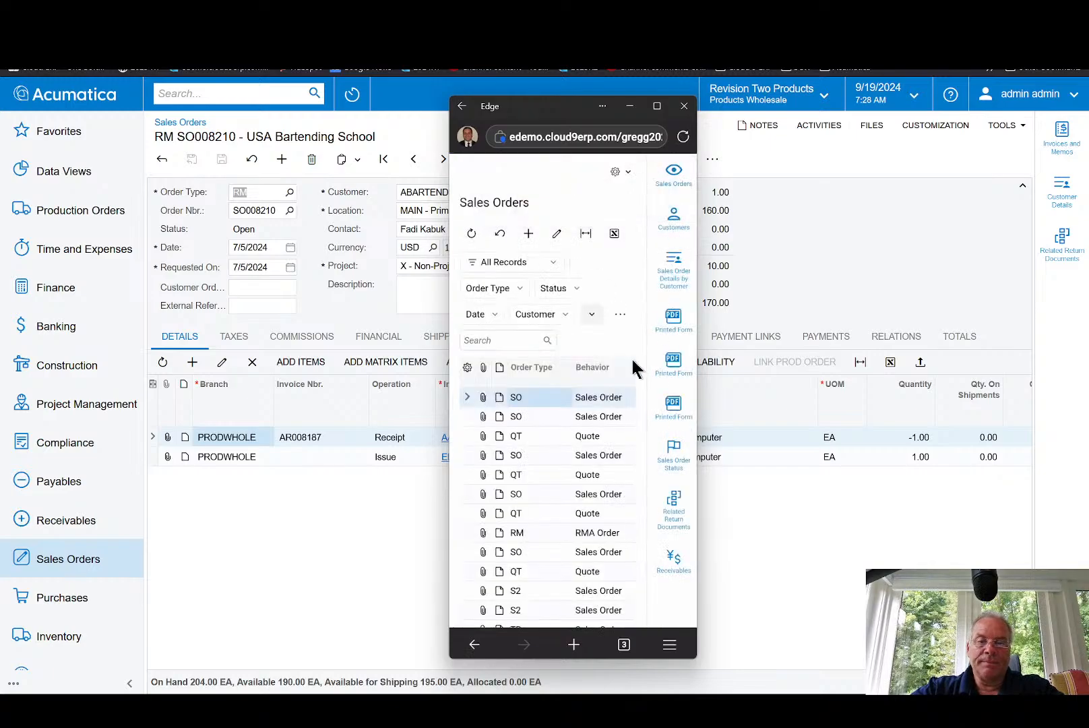
click(580, 399)
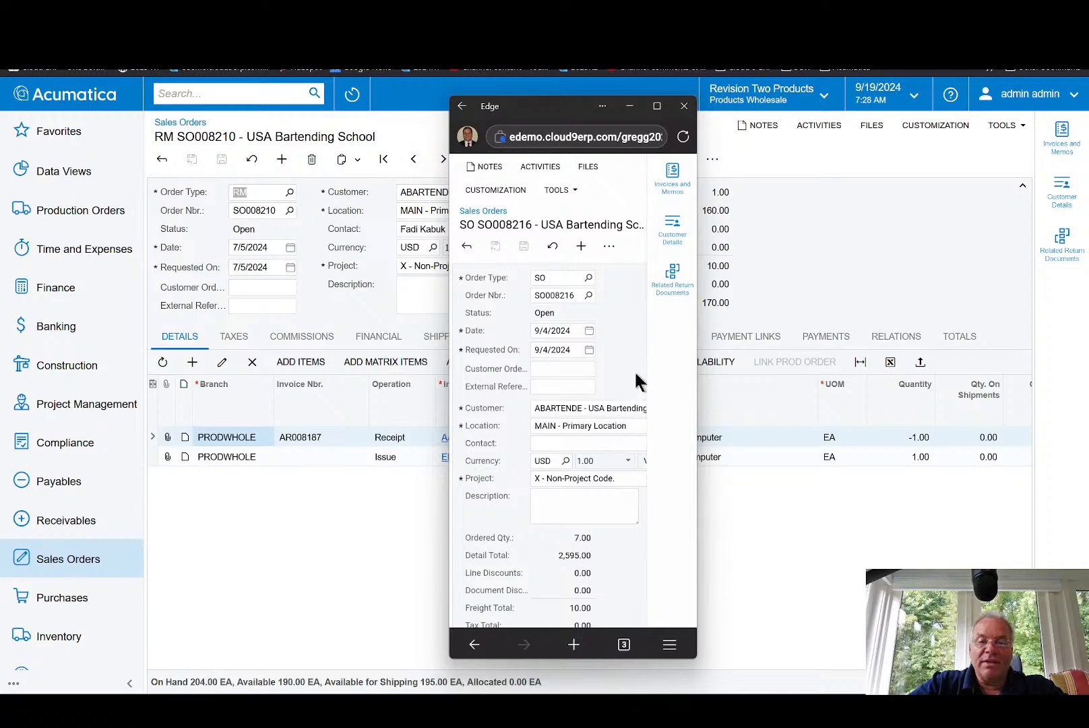
Step: Examine how the Classic order form lays out its header fields, totals and detail lines in the narrow window
scroll(618, 480, down, 3)
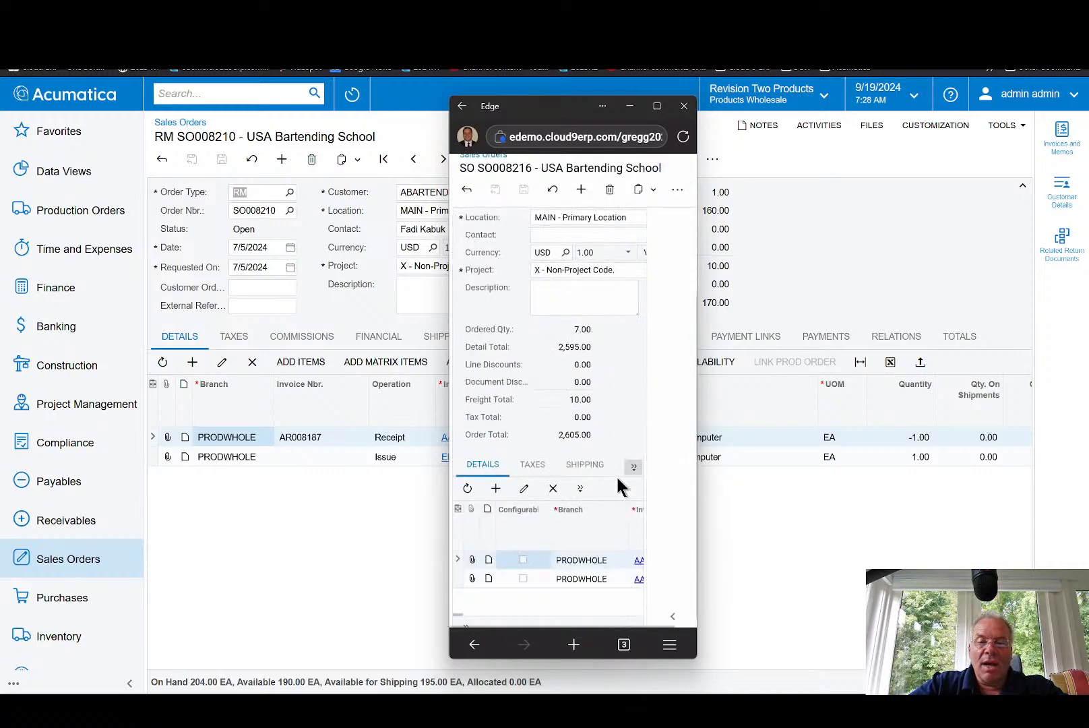
scroll(613, 442, up, 1)
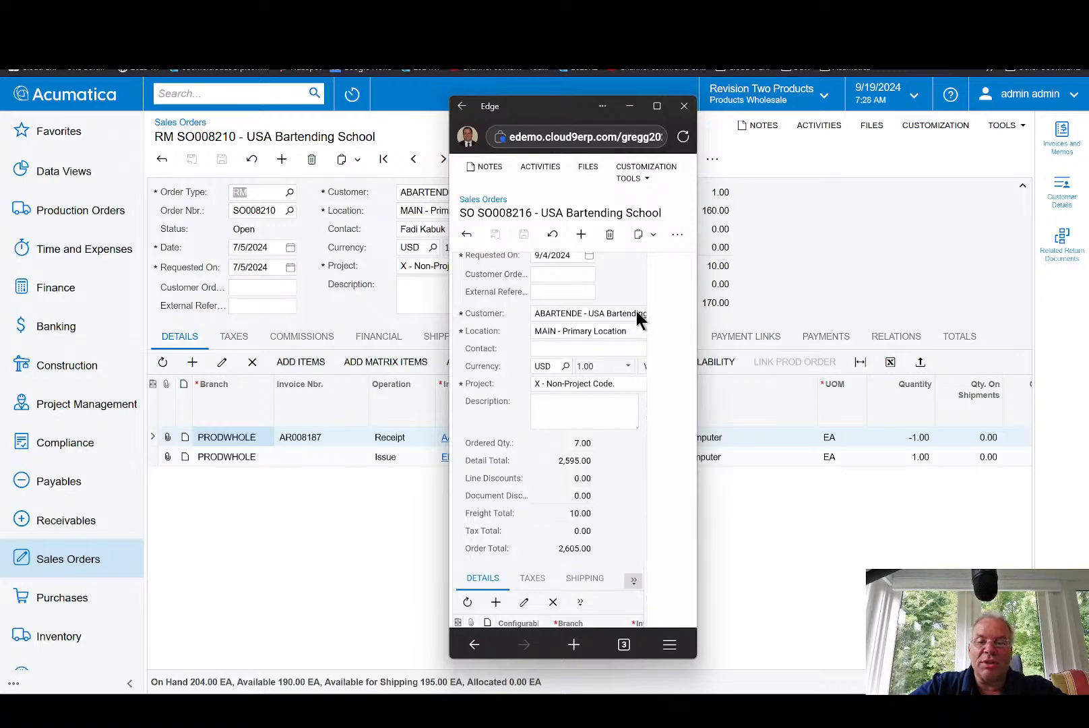
scroll(573, 553, down, 2)
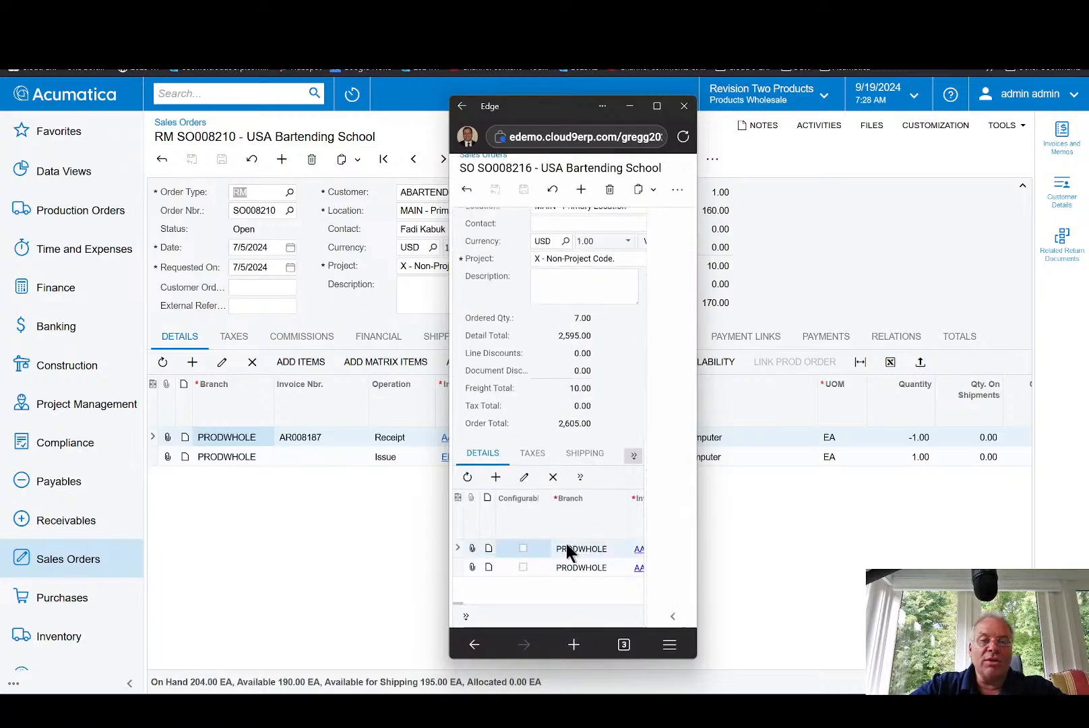
scroll(566, 549, up, 2)
scroll(586, 383, up, 1)
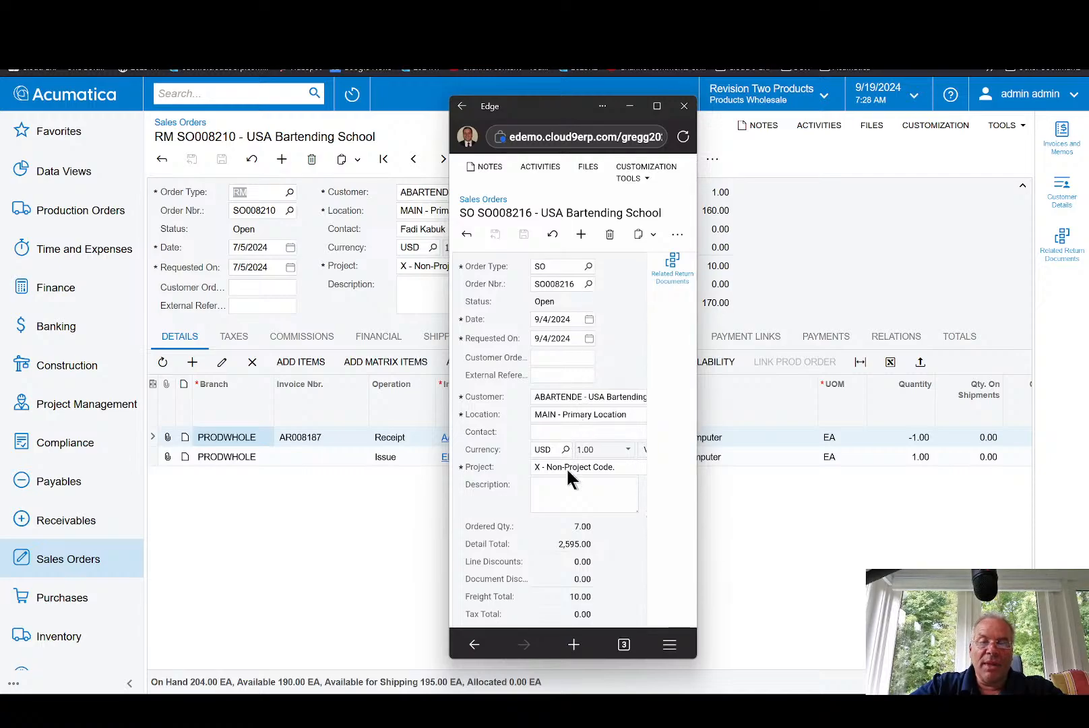
scroll(569, 534, down, 3)
scroll(570, 534, up, 3)
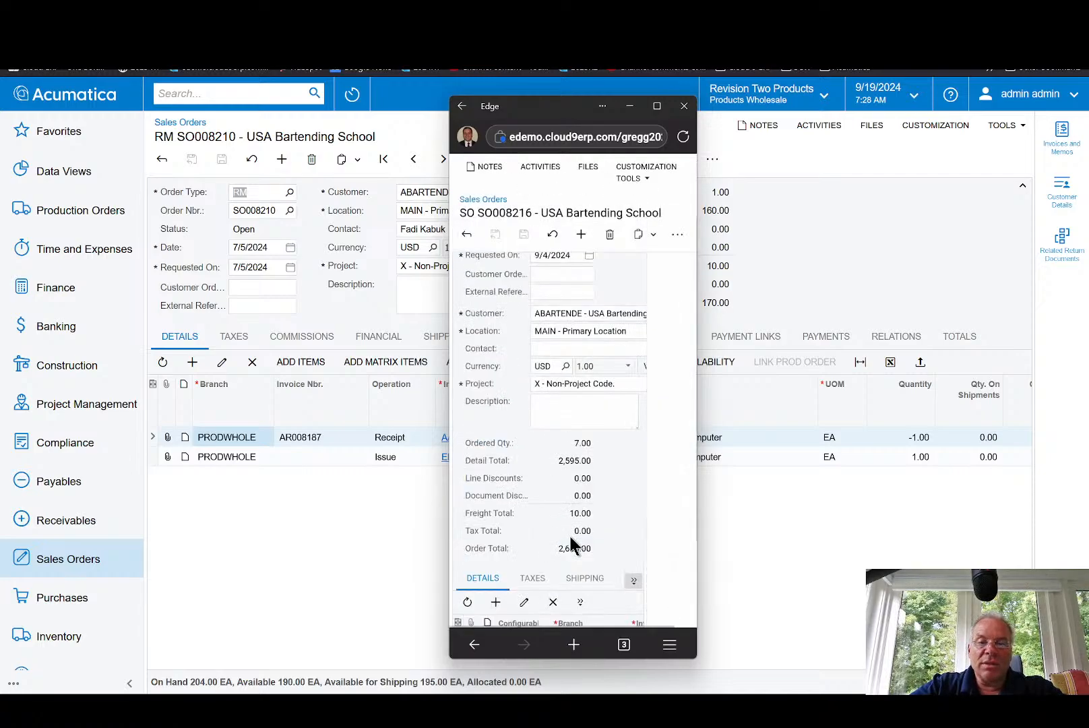
scroll(569, 533, down, 3)
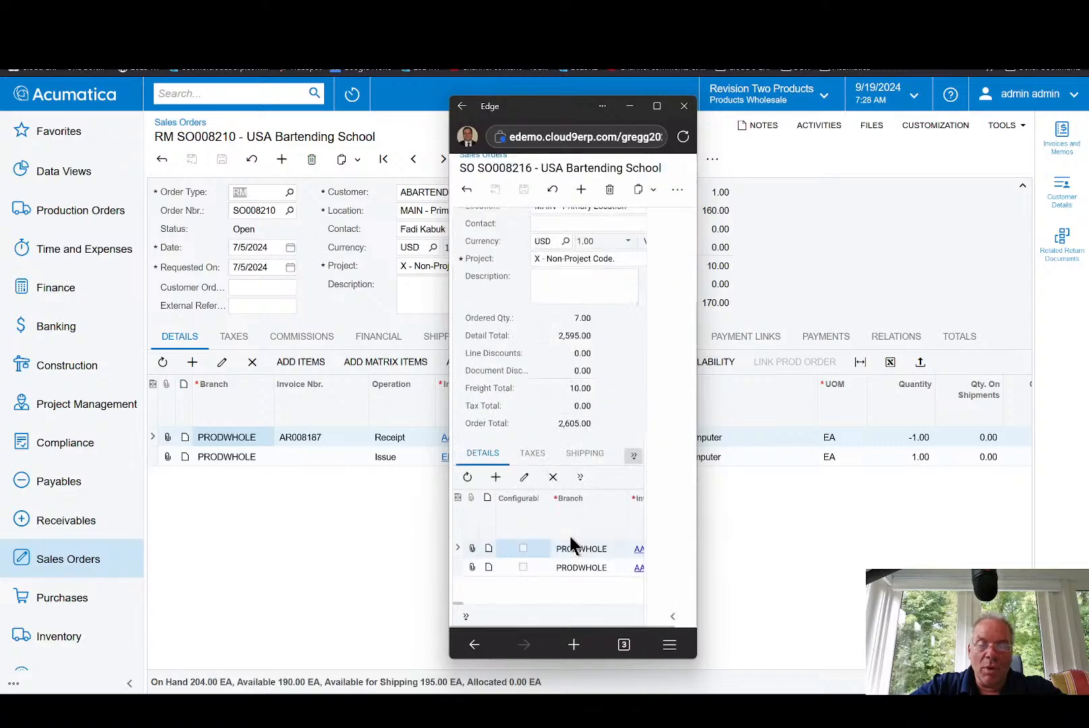
Step: Add a blank detail line to the order and close the narrow browser window without saving
click(499, 481)
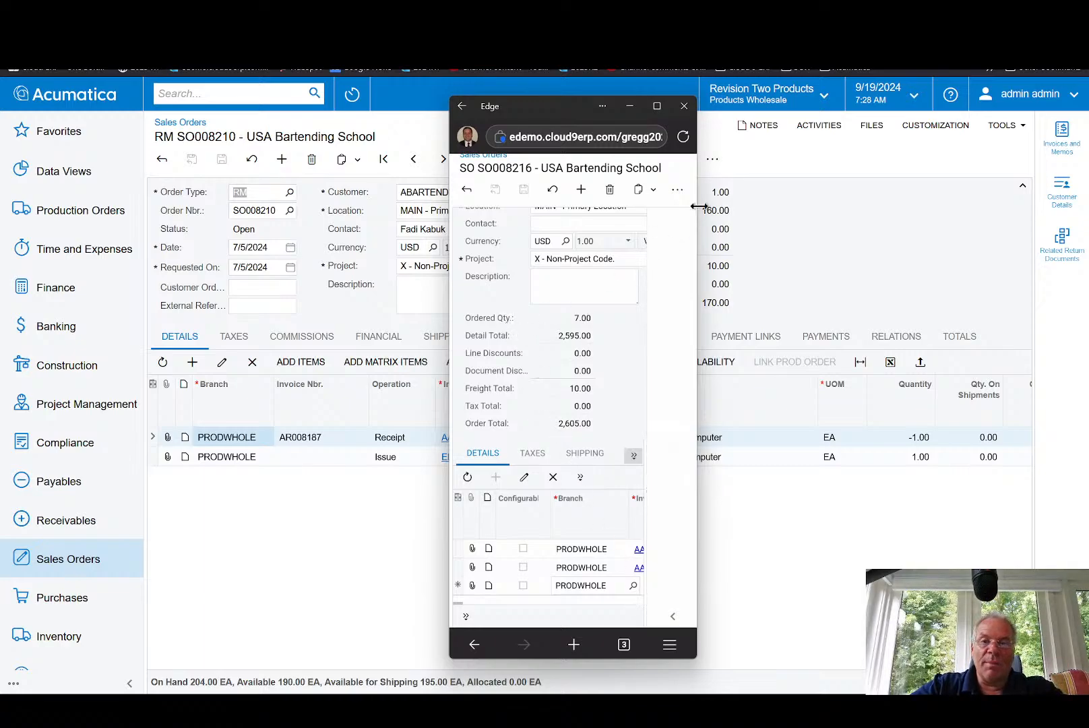
click(684, 105)
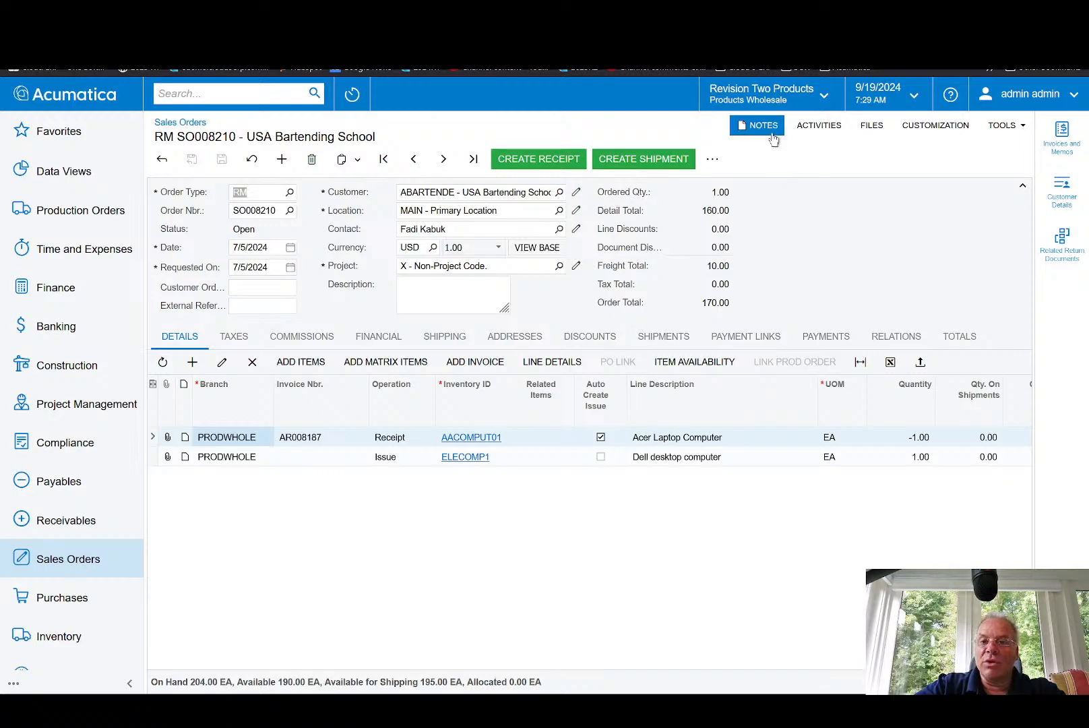
Step: View the About Acumatica version information from the RMA order screen and close it
click(1002, 128)
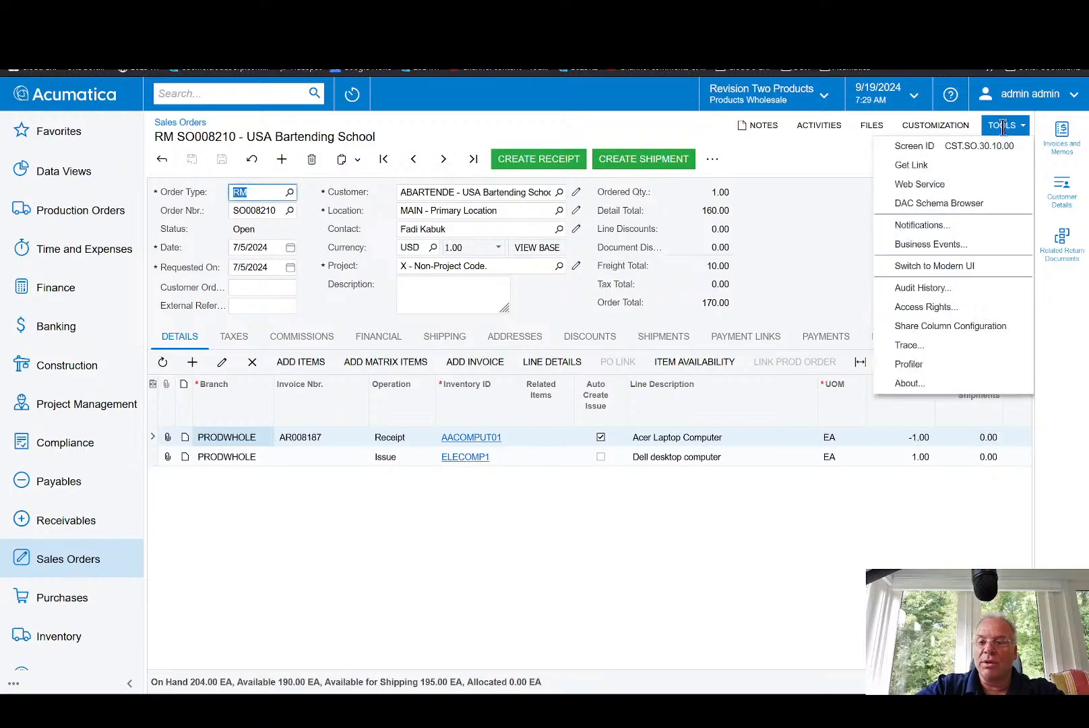
click(929, 389)
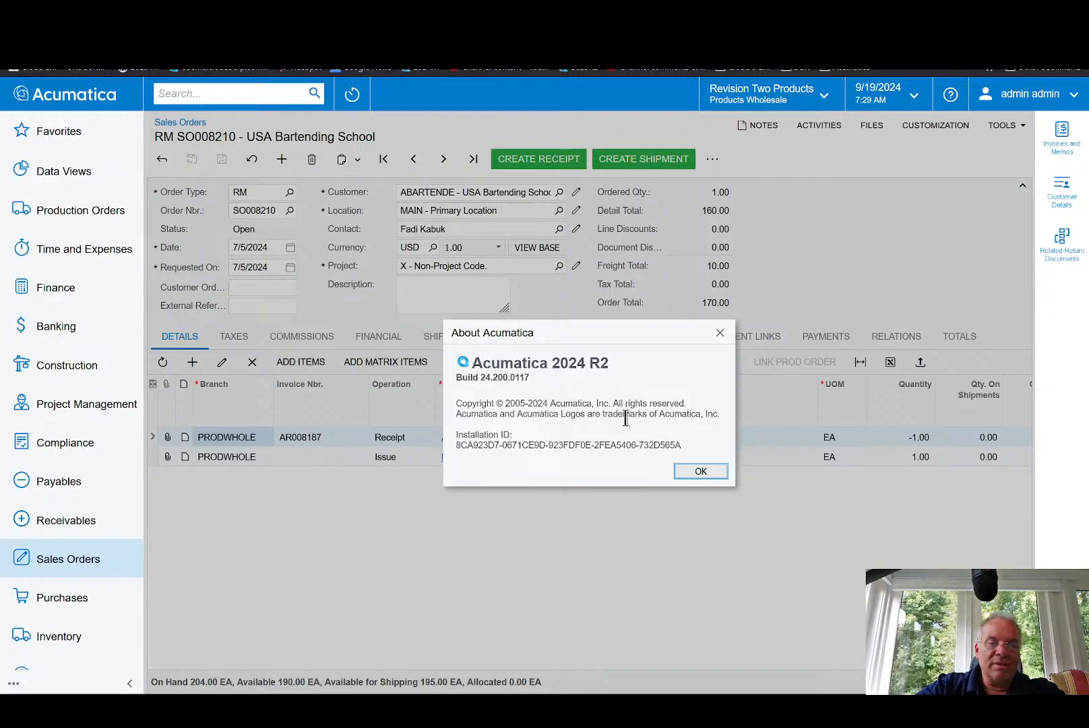
click(702, 471)
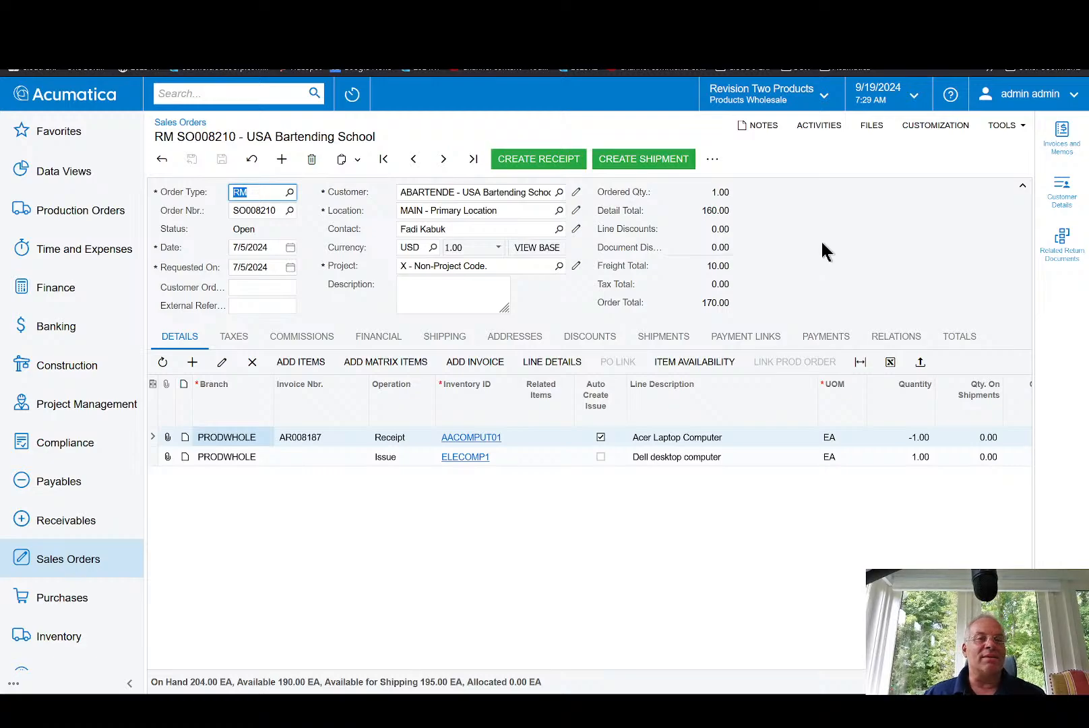
Step: Return to the Site Map and clear the "sales orders" search
click(223, 13)
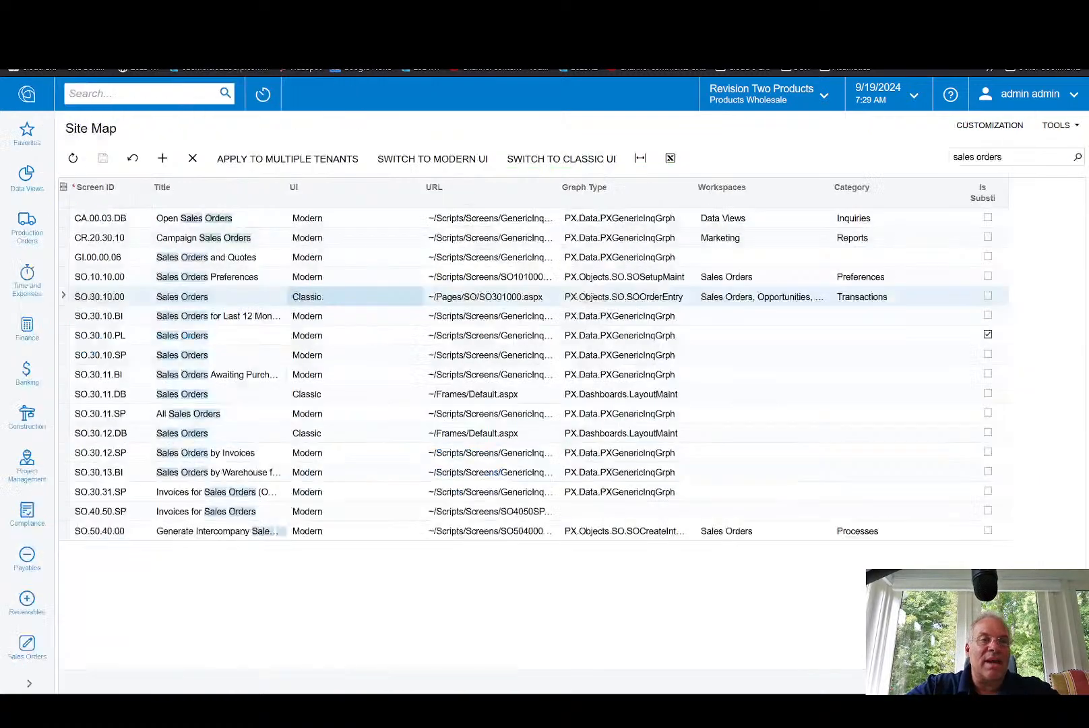
triple_click(988, 156)
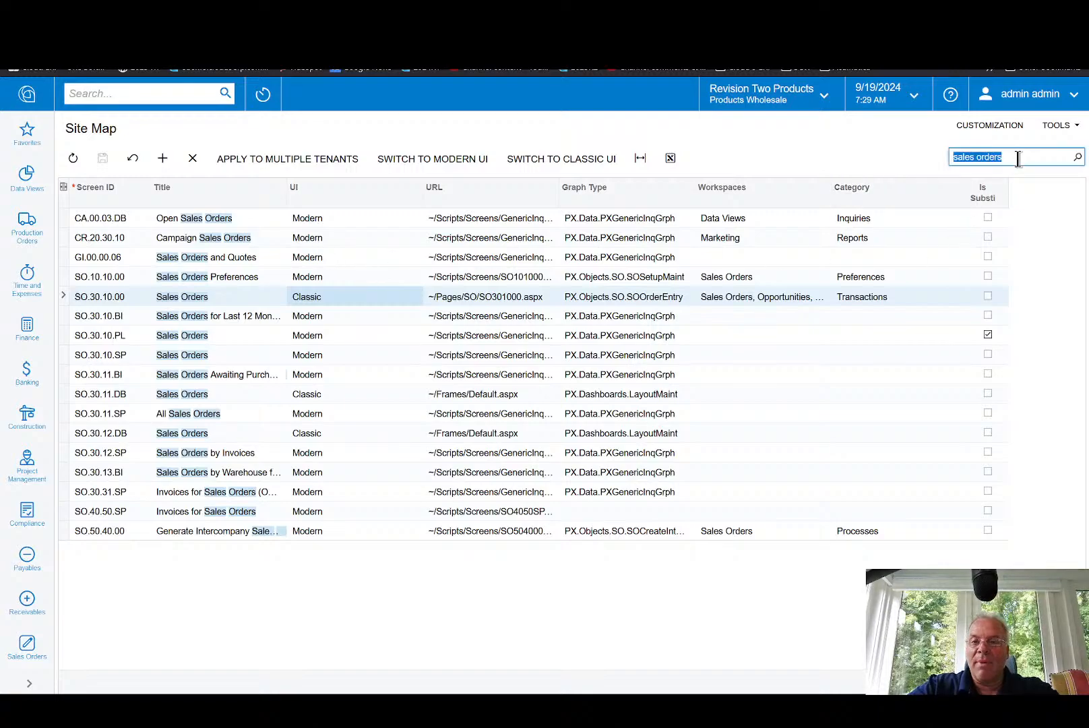
key(BackSpace)
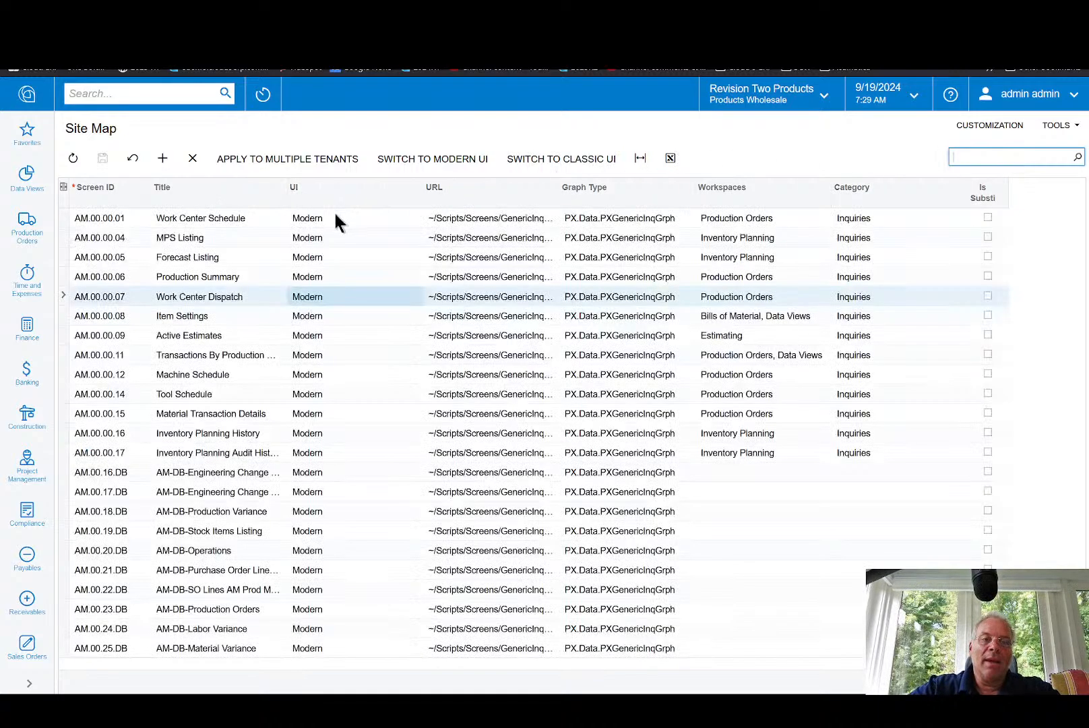
Step: Filter the Site Map's UI column to show only Classic screens
click(328, 202)
click(341, 307)
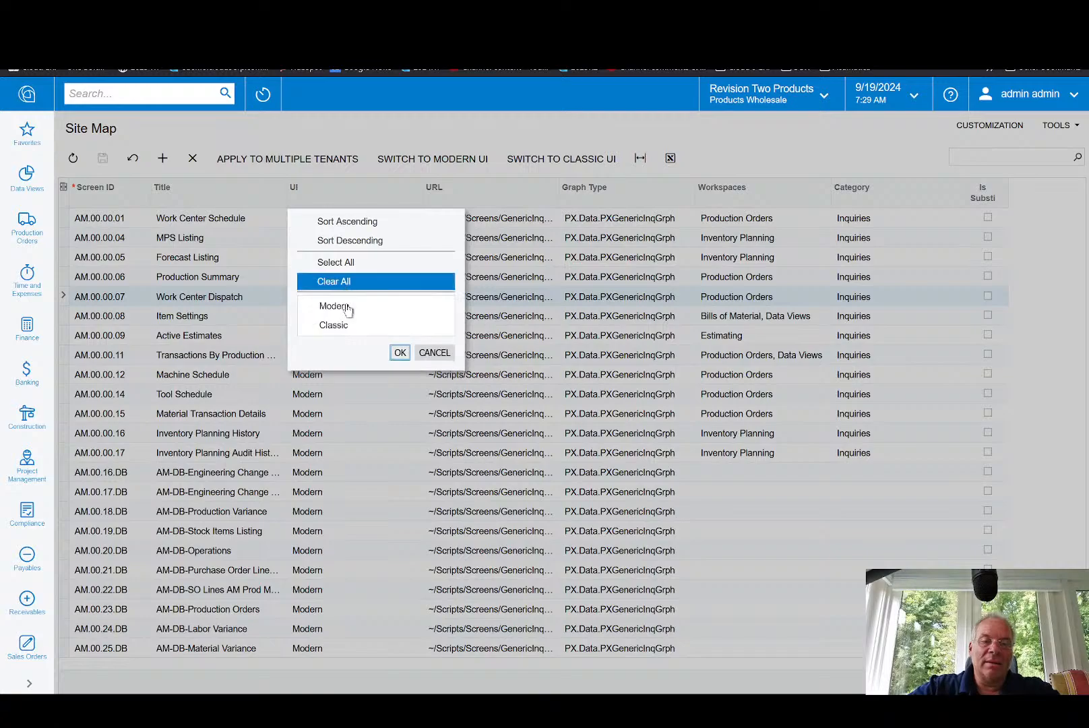
click(401, 352)
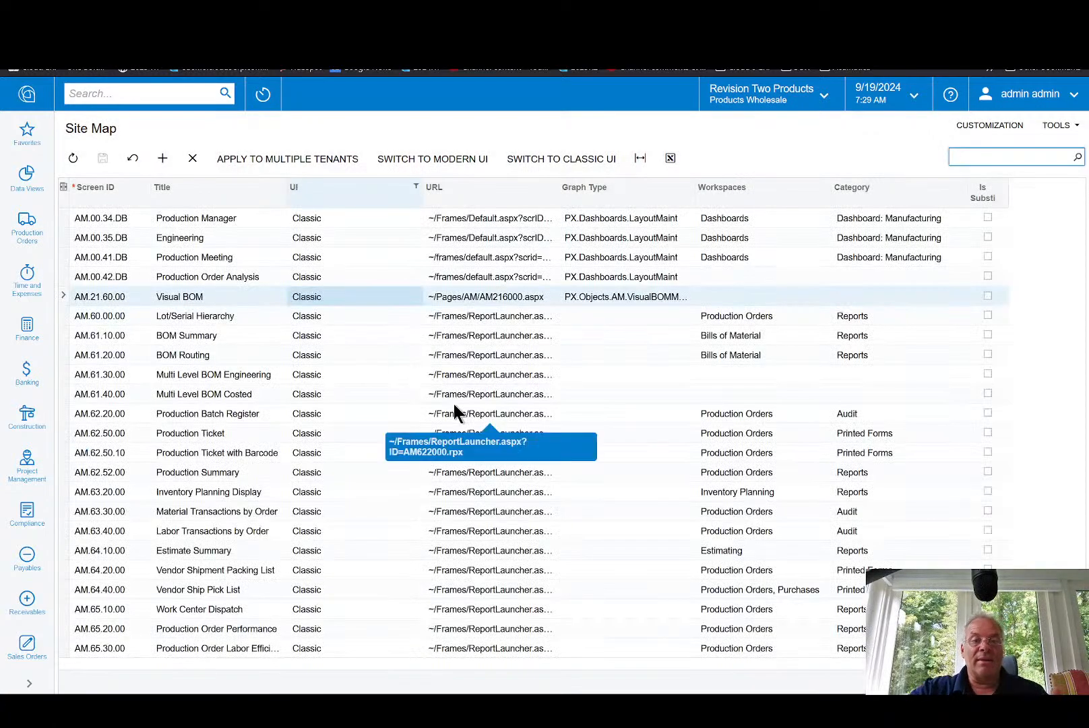
Step: Try to switch the Lot/Serial Hierarchy screen AM.60.00.00 to the Modern UI and check its URL
click(341, 317)
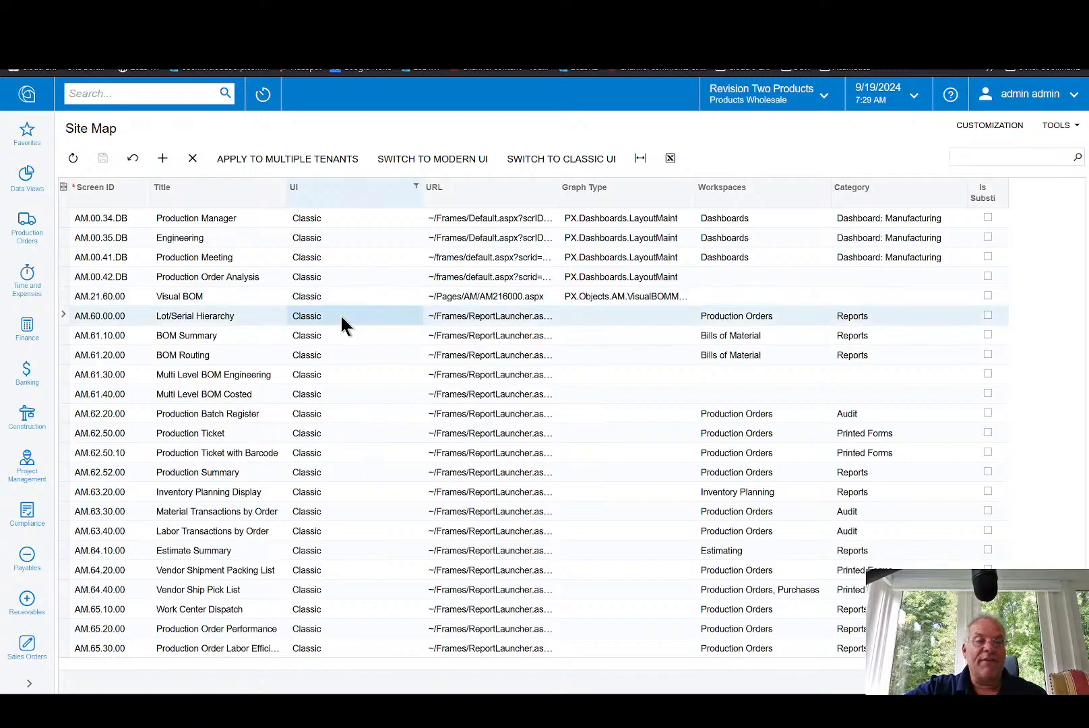
click(341, 314)
click(326, 333)
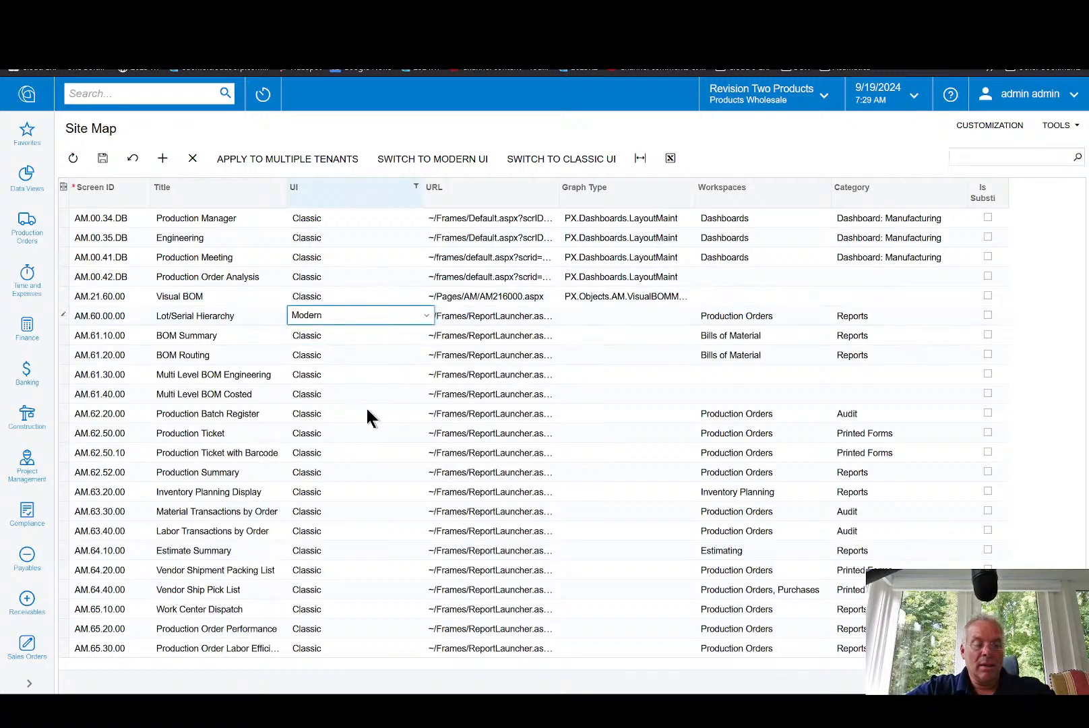
key(Tab)
key(Tab)
mouse_move(524, 325)
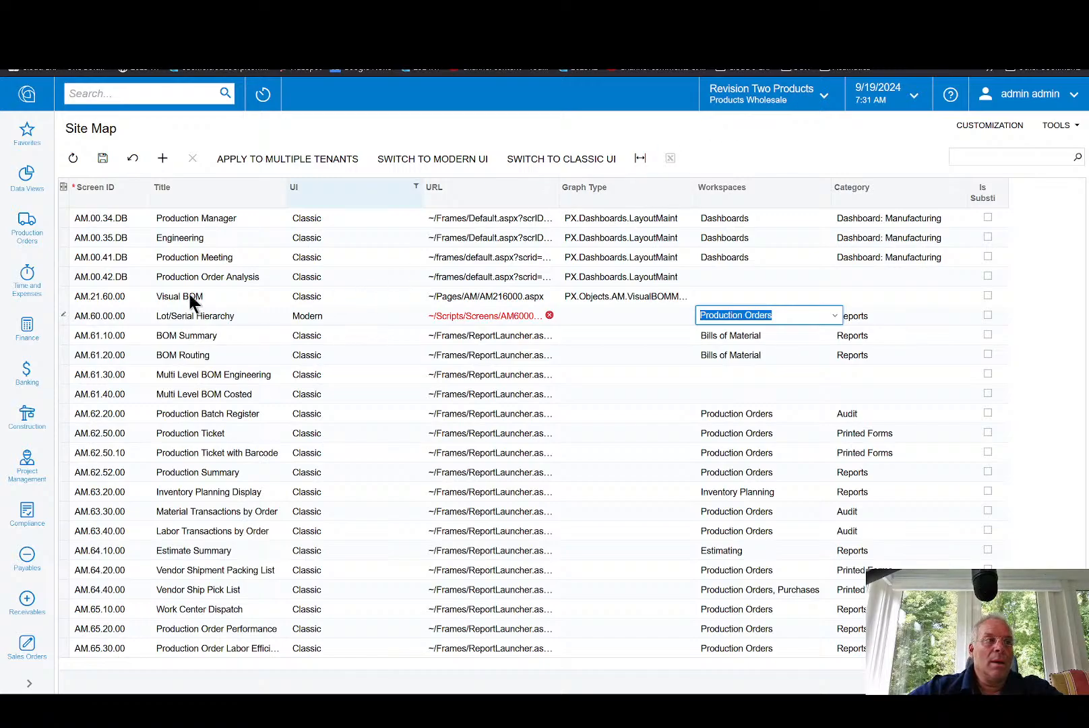
click(736, 157)
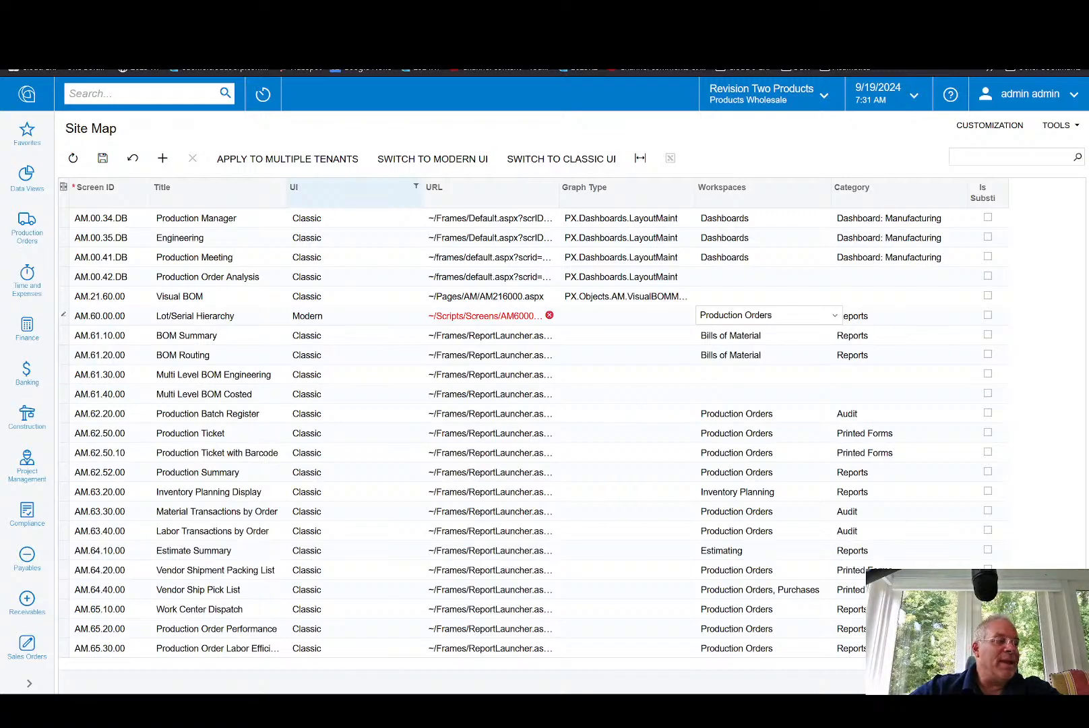